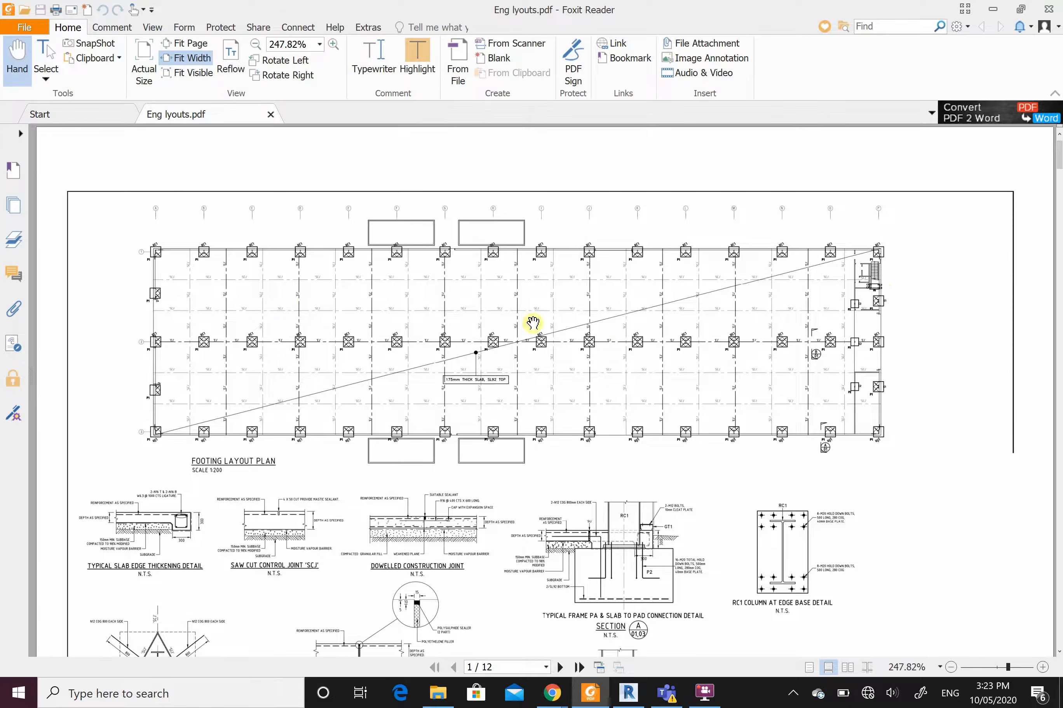
- Examine the footing layout plans, connection details, roof structural layout plans and structural schedule in the Eng lyouts PDF
scroll(621, 329, "down", 1)
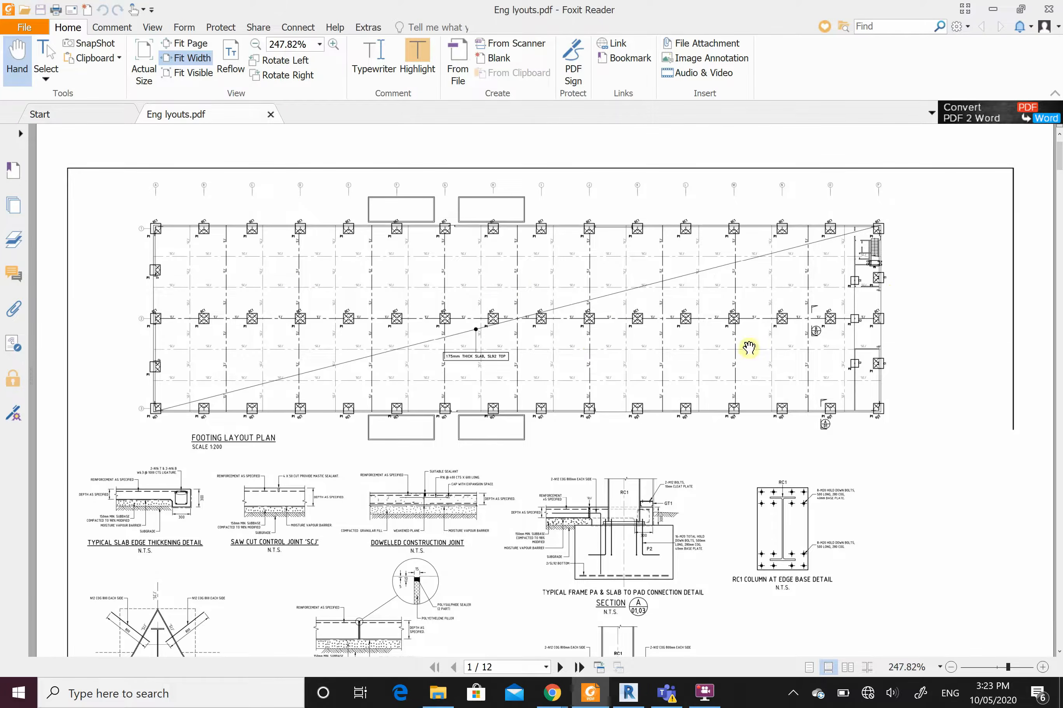
scroll(503, 286, "down", 15)
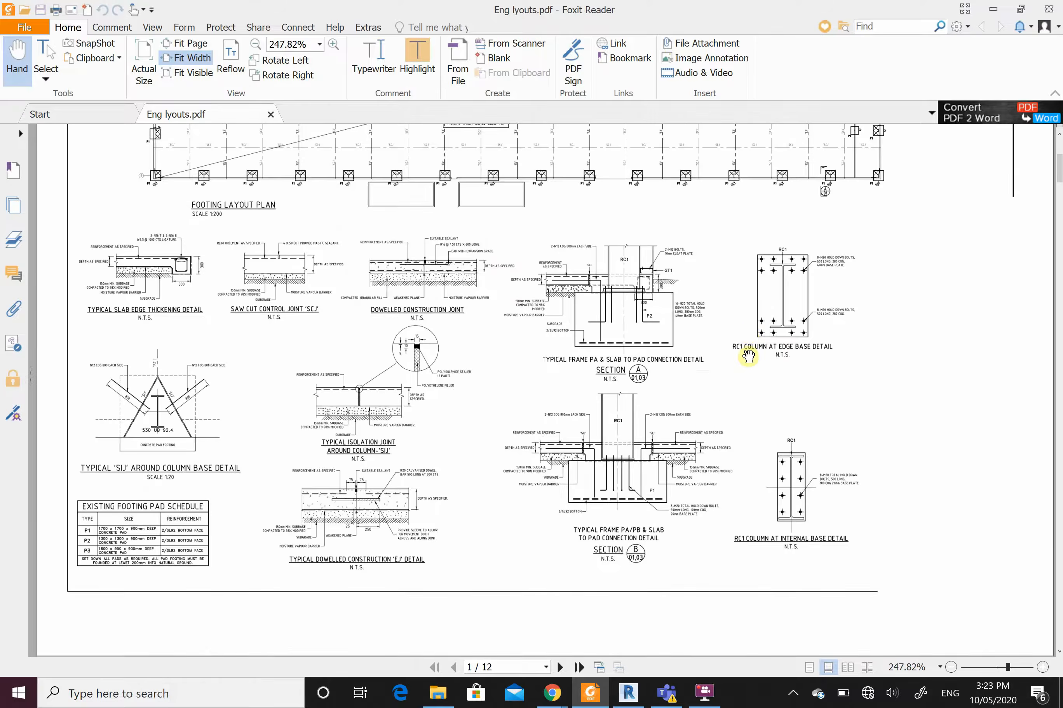
scroll(751, 345, "down", 20)
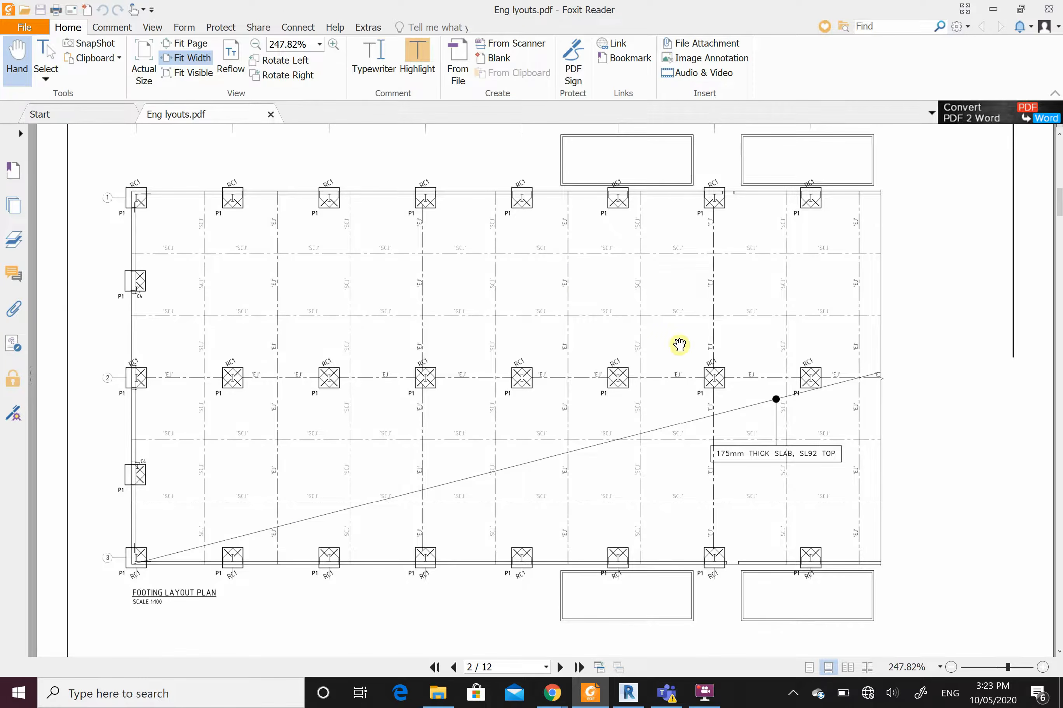
scroll(516, 321, "down", 20)
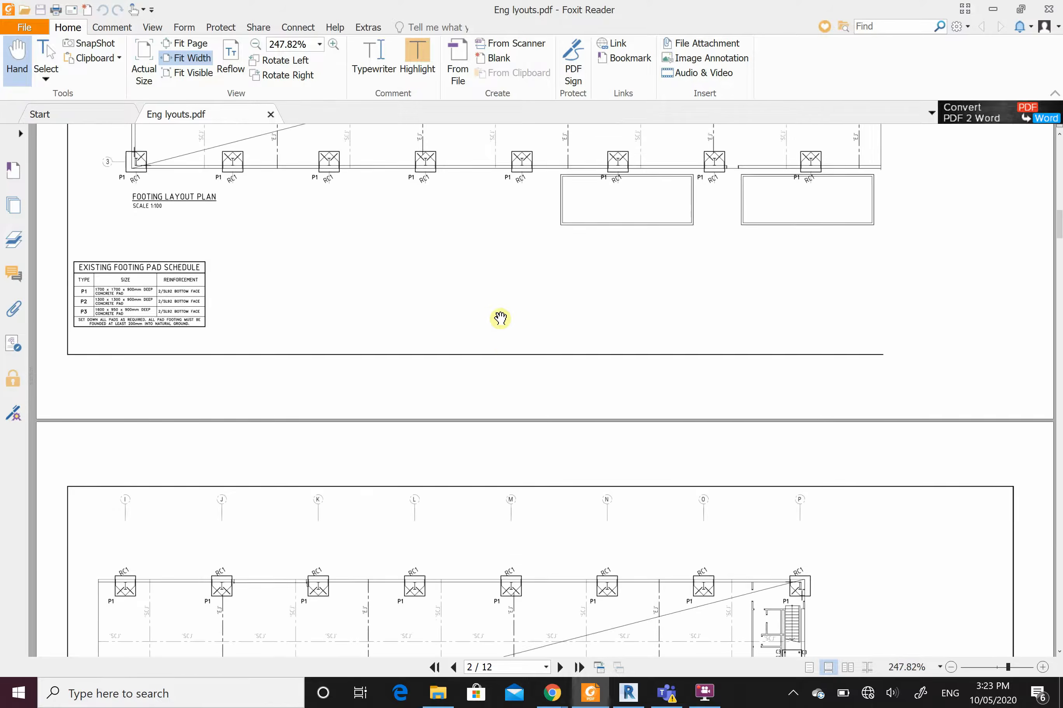
scroll(500, 319, "down", 20)
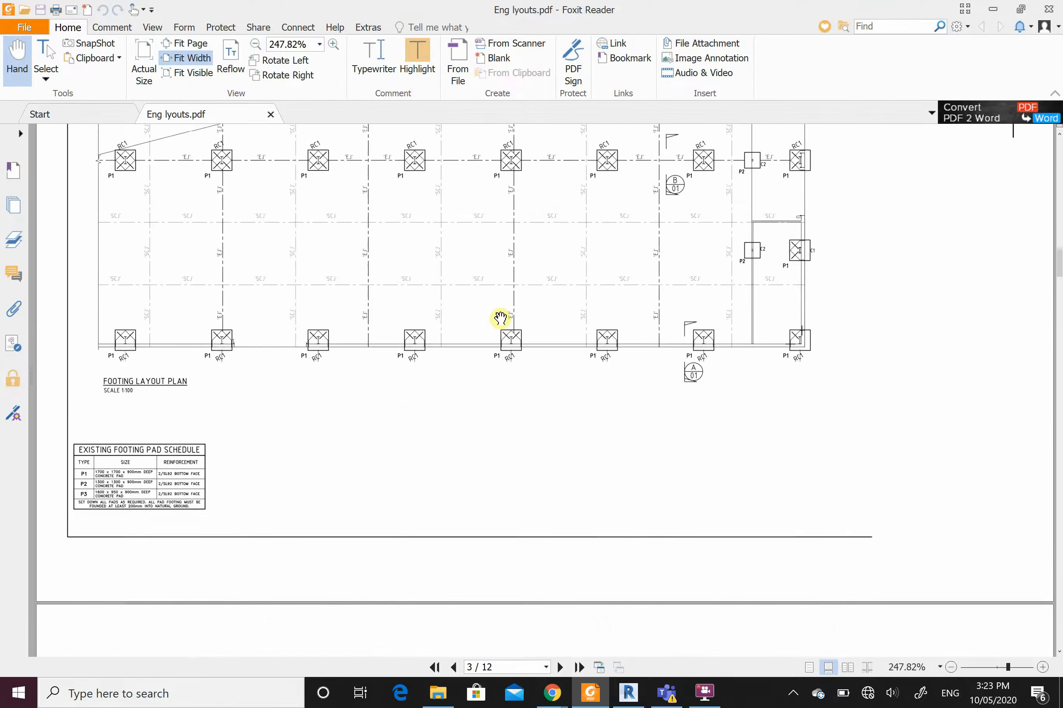
scroll(501, 318, "down", 5)
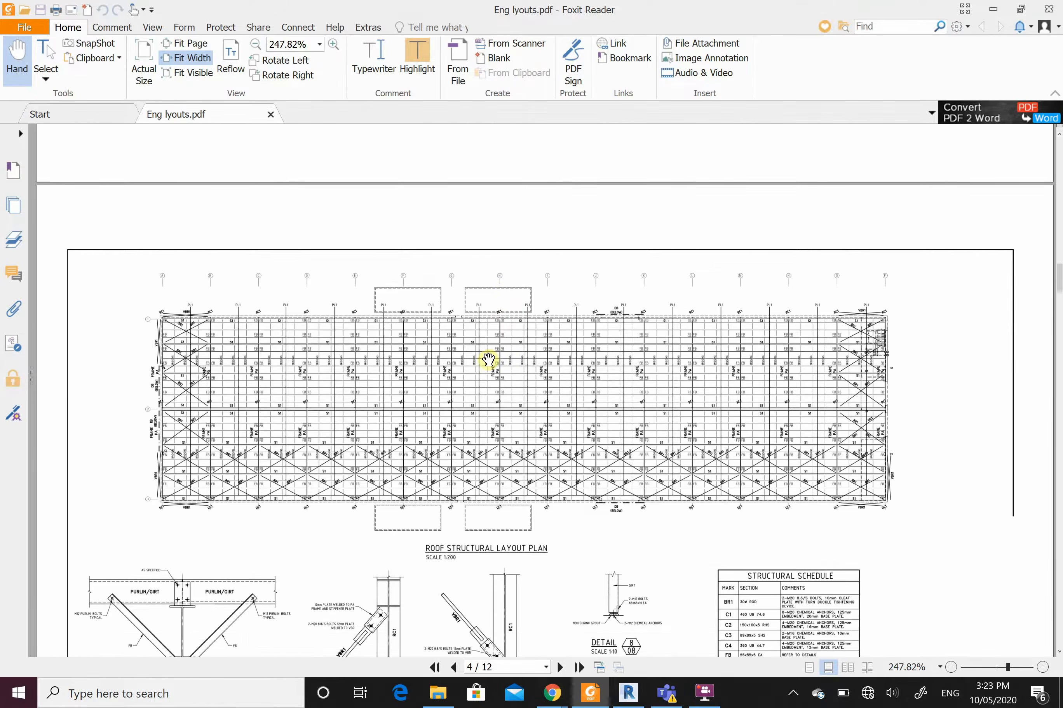
scroll(489, 360, "down", 3)
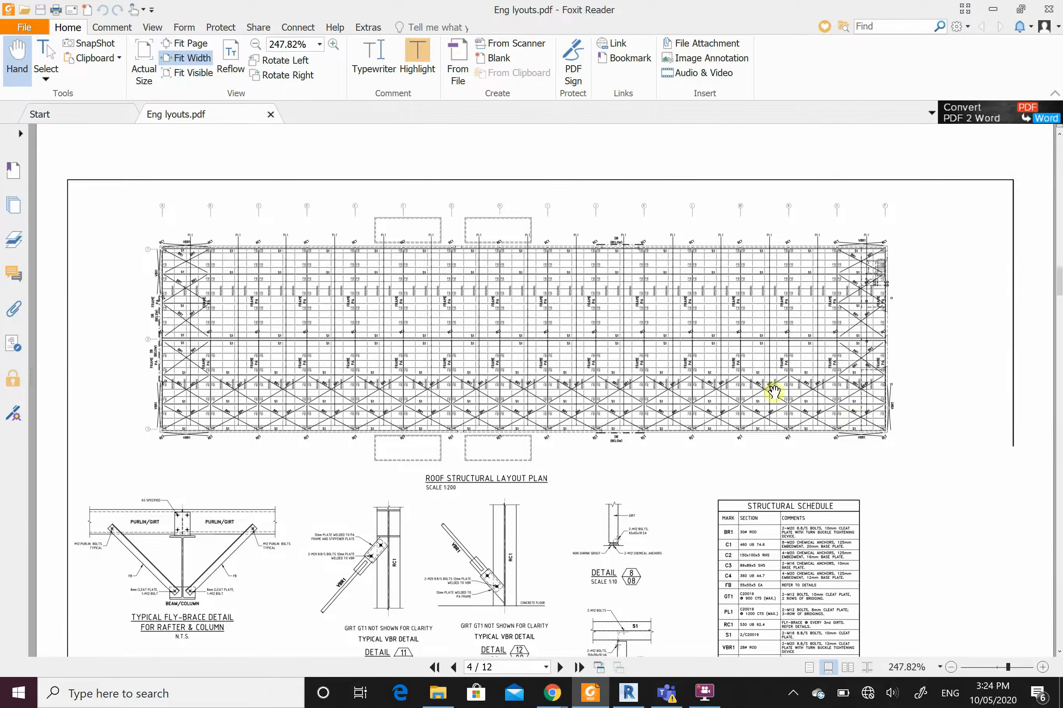
scroll(671, 292, "down", 6)
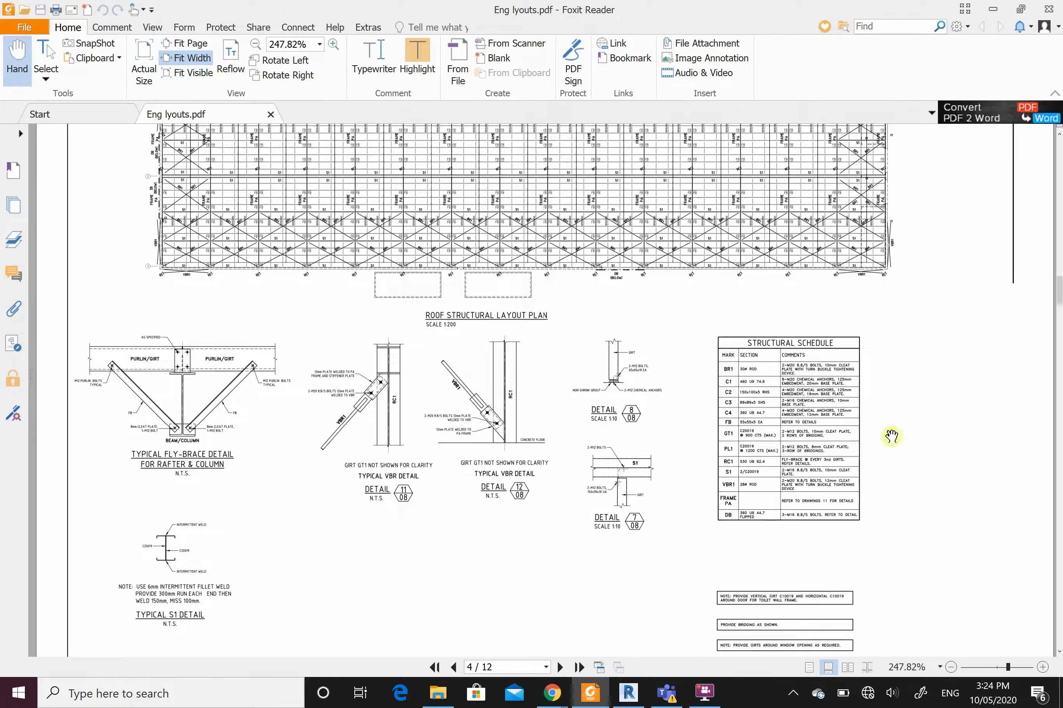
scroll(471, 292, "down", 12)
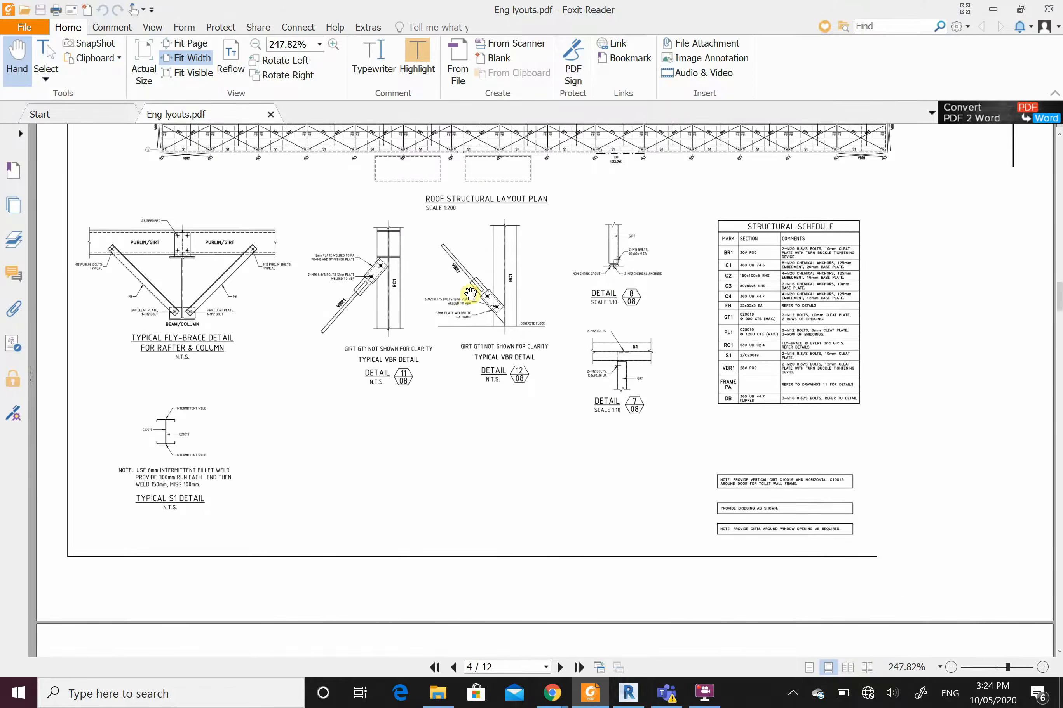
scroll(468, 305, "down", 10)
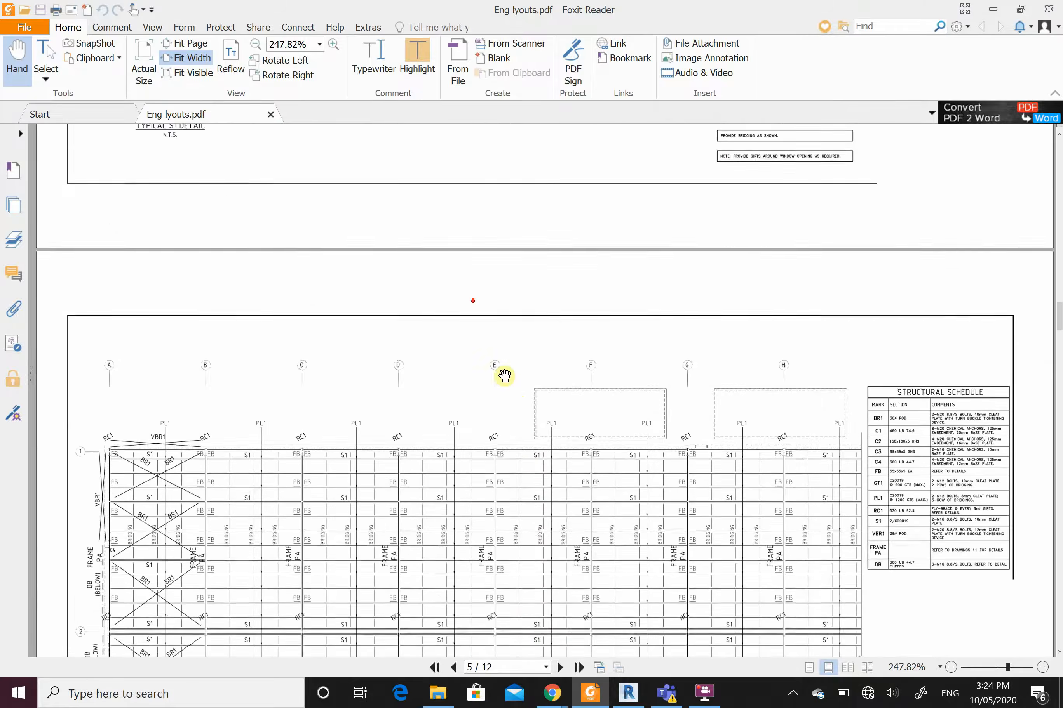
scroll(542, 295, "down", 3)
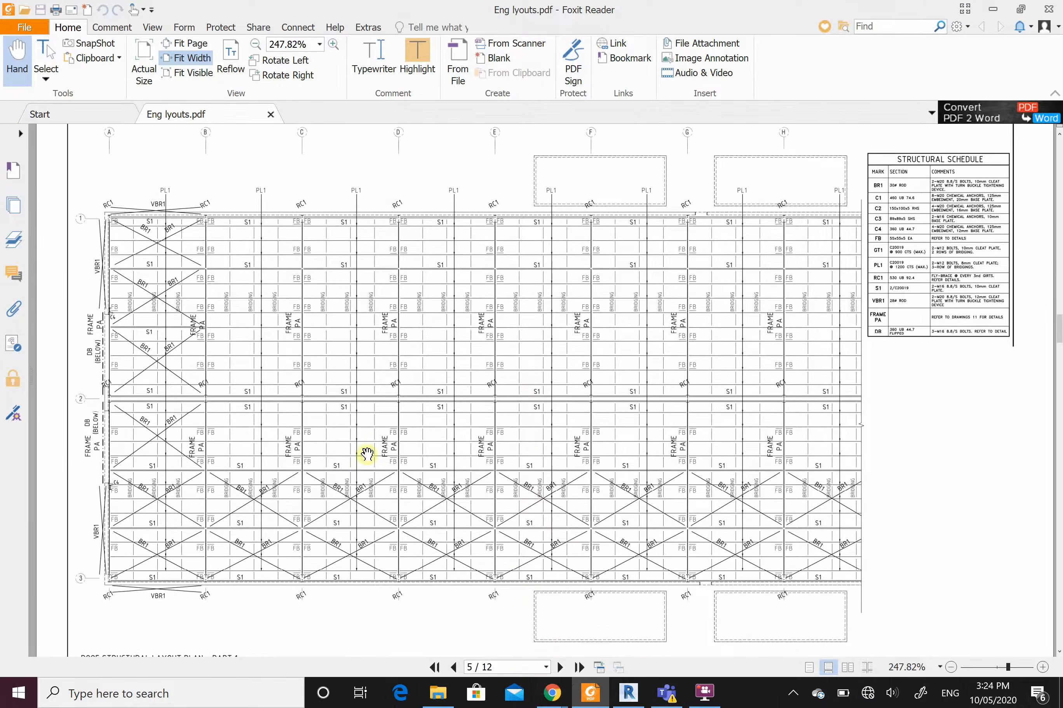
scroll(507, 453, "down", 15)
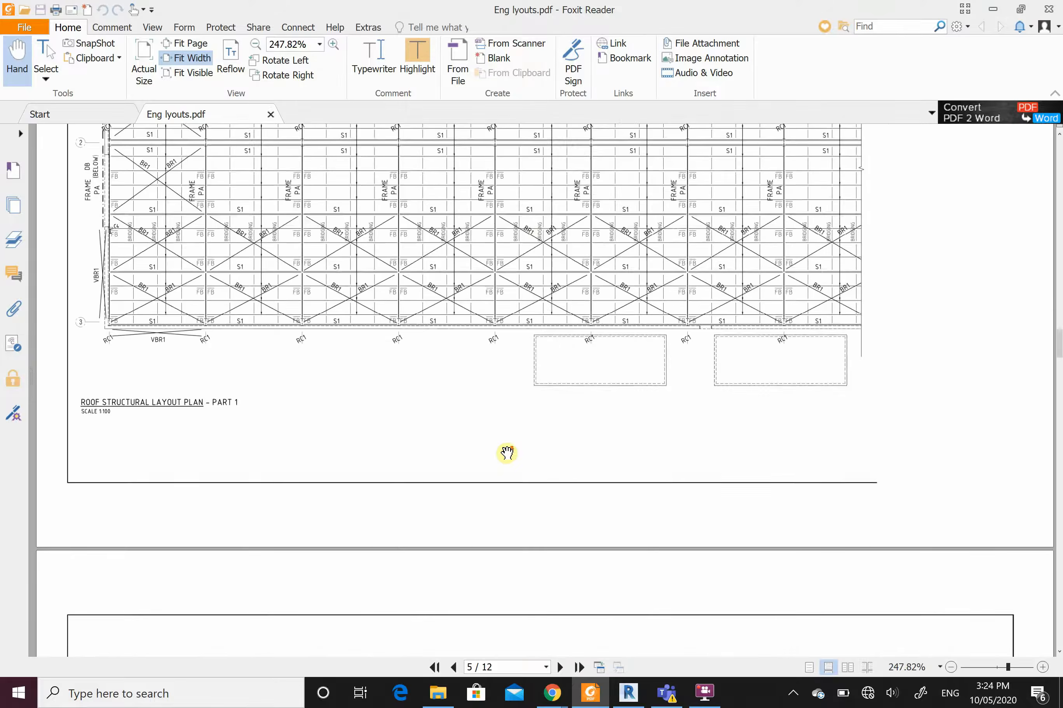
scroll(506, 453, "down", 9)
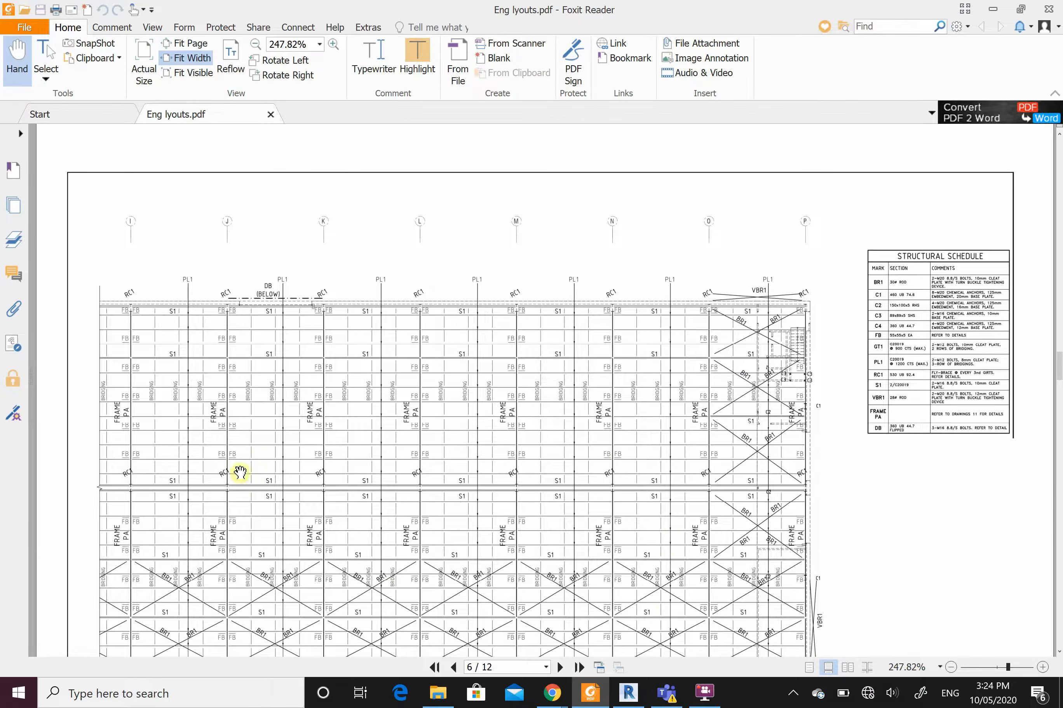
- Switch to Revit and set the ROOF FRAMING LAYOUT plan's view scale to 1:100
left_click(629, 693)
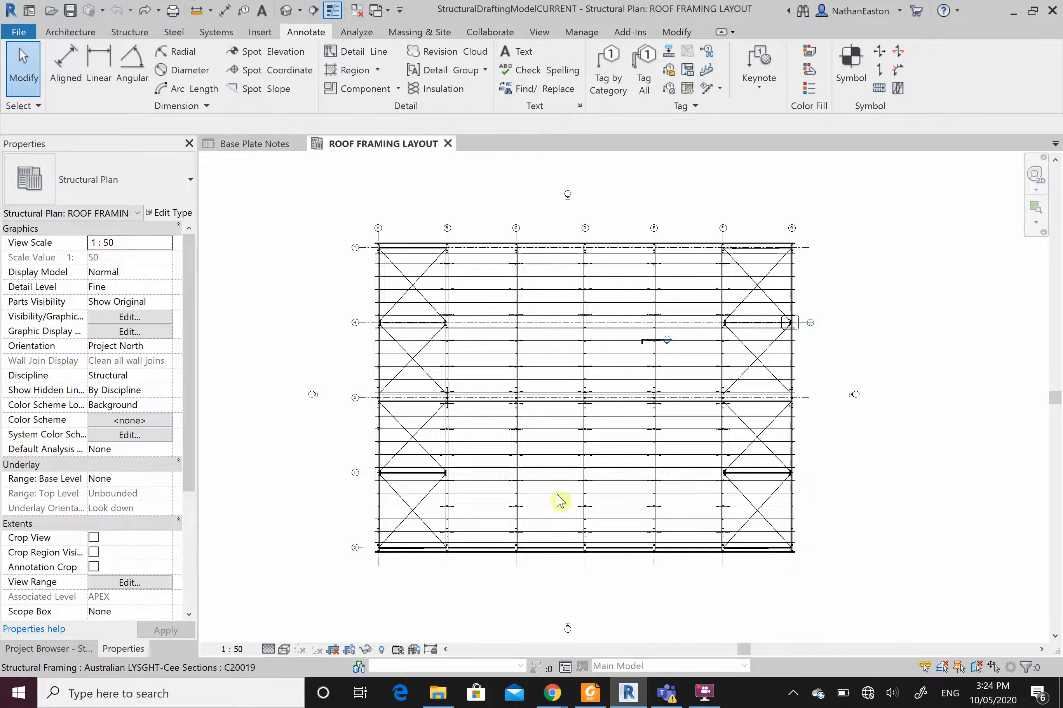
left_click(62, 649)
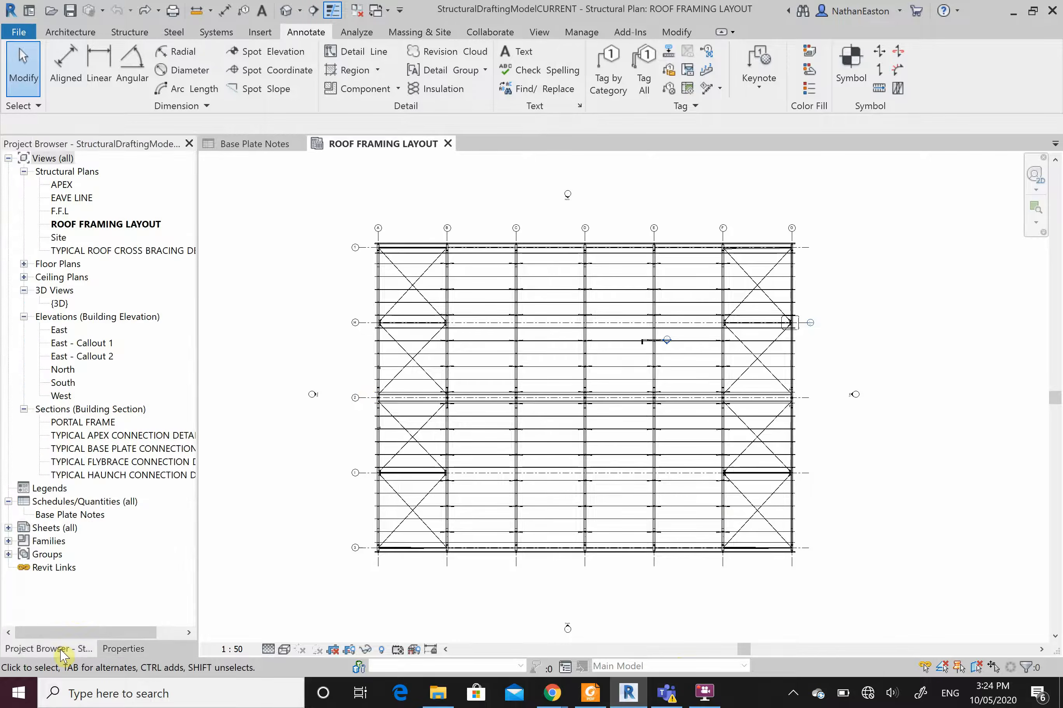
left_click(68, 187)
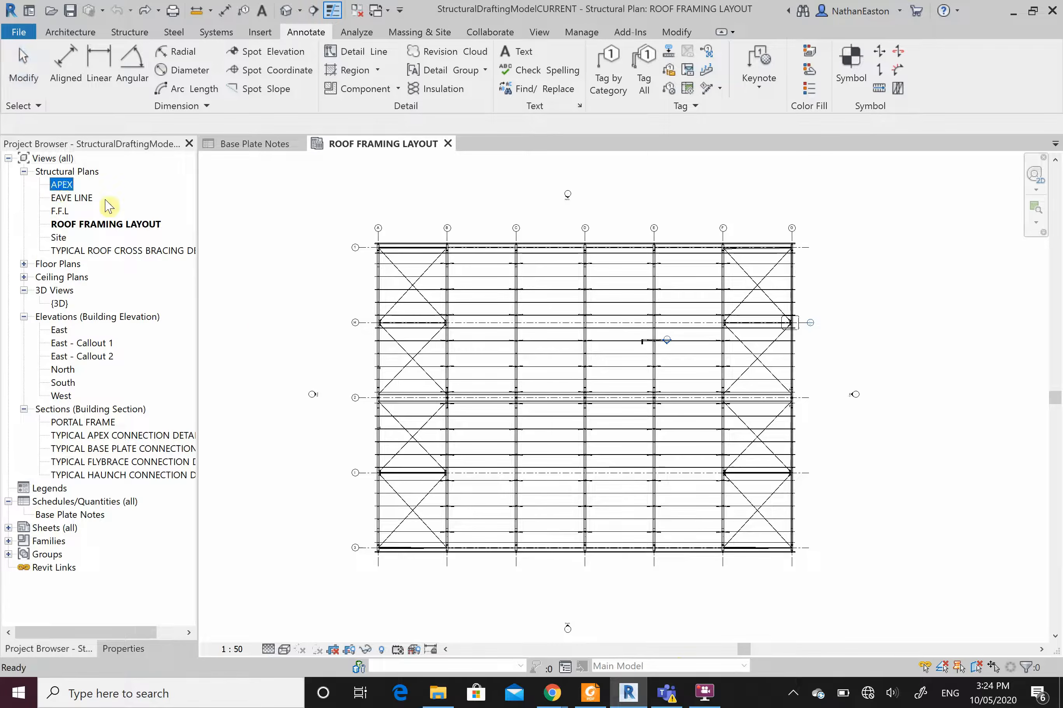
left_click(260, 321)
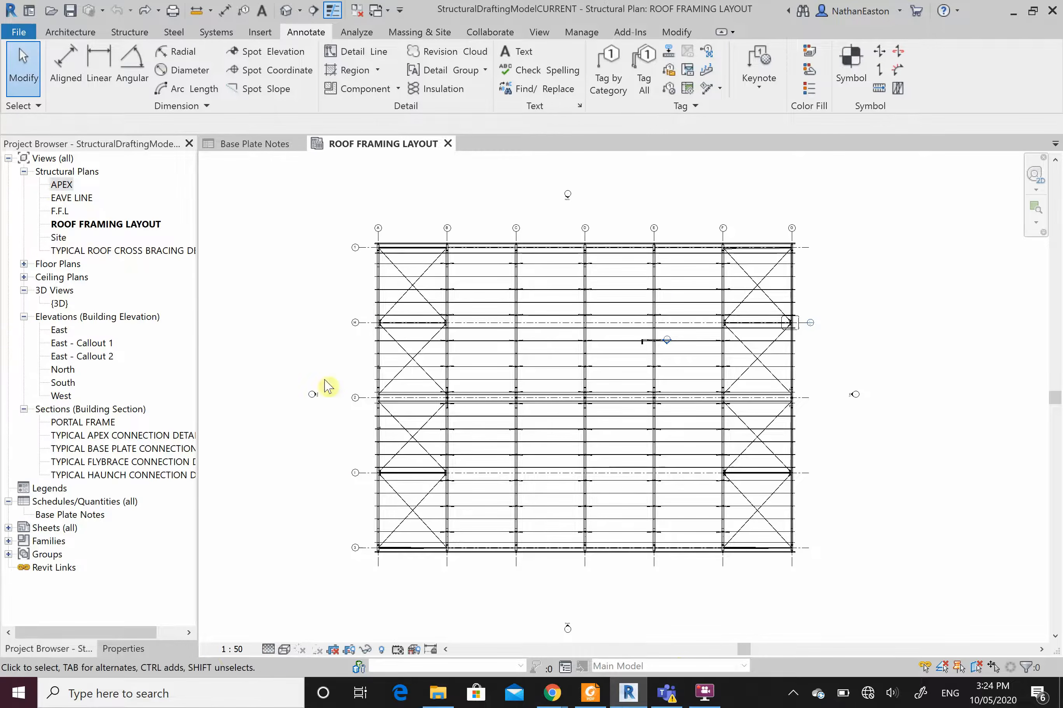
left_click(232, 649)
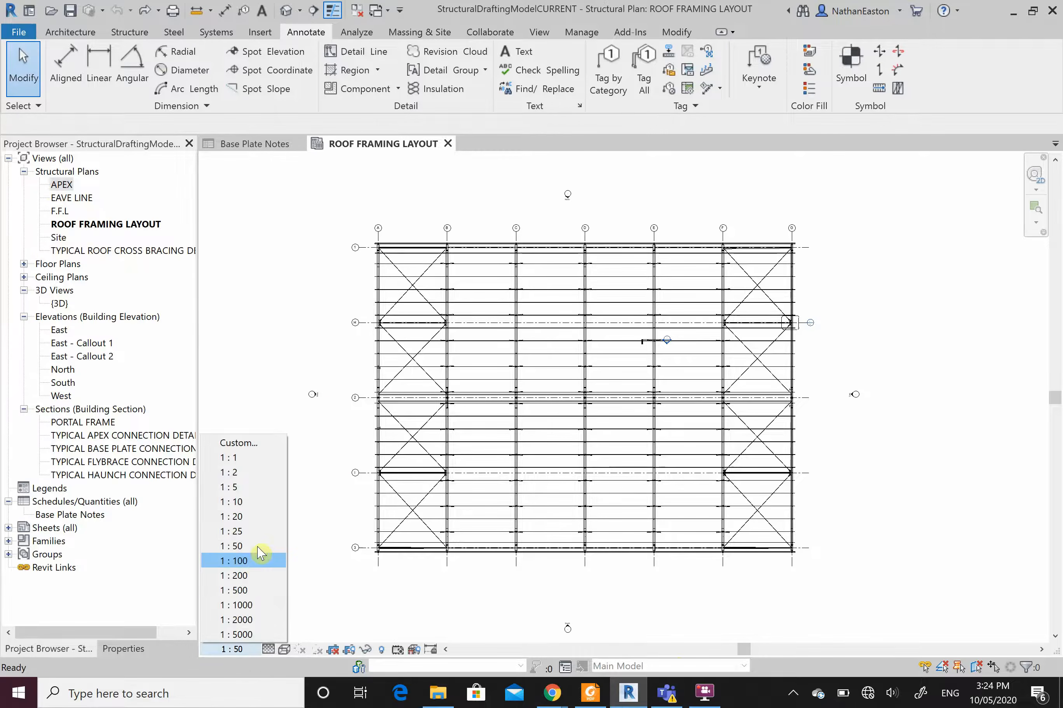
left_click(249, 563)
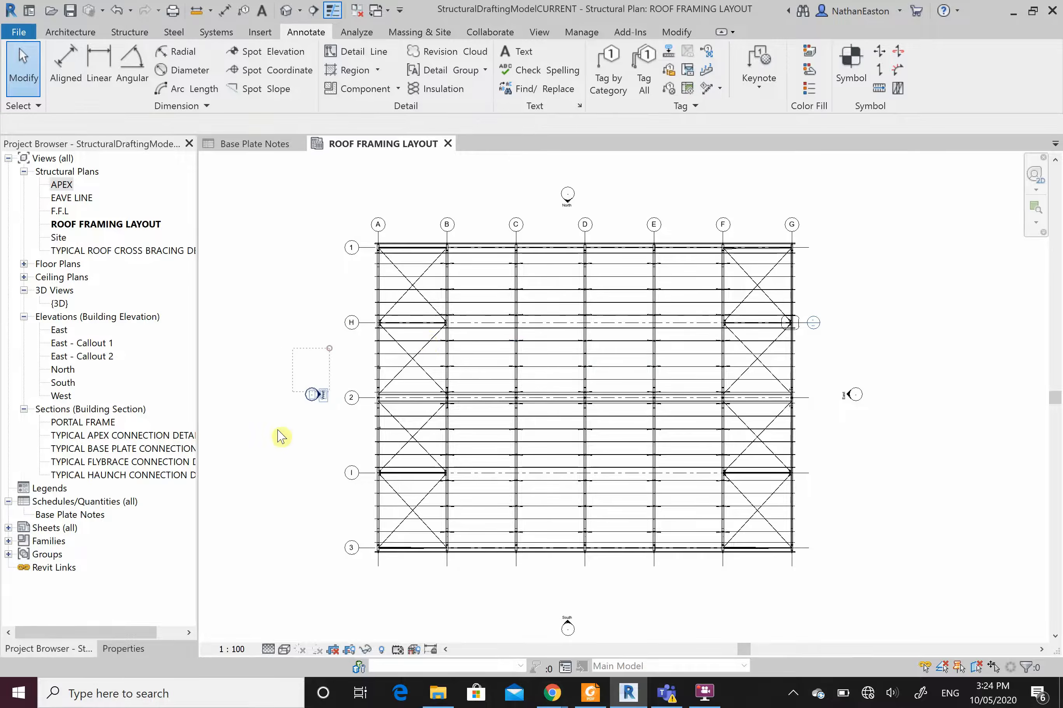
- Move the west and east elevation markers outward, farther from the roof framing plan
left_click(313, 393)
left_click_drag(313, 398, 235, 398)
left_click(988, 350)
left_click_drag(957, 324, 826, 459)
mouse_move(916, 356)
left_mouse_down()
mouse_move(844, 435)
mouse_move(921, 398)
mouse_move(964, 391)
left_mouse_up()
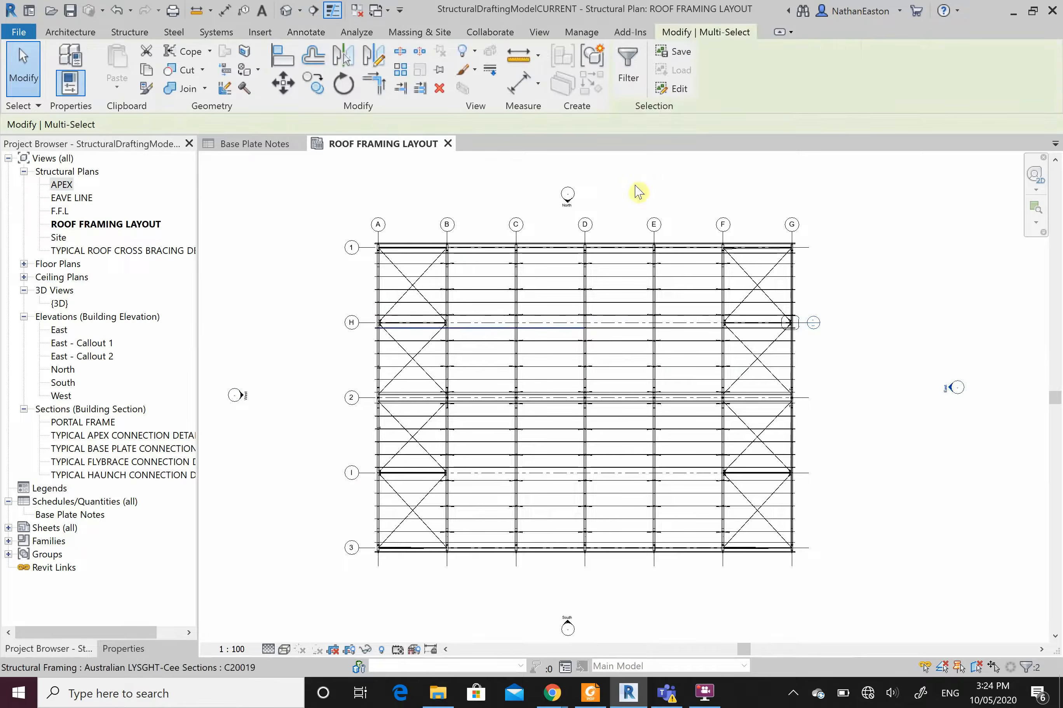
- Move the north and south elevation markers farther away from the building's grid lines
mouse_move(629, 165)
left_mouse_down()
mouse_move(549, 211)
mouse_move(578, 194)
mouse_move(578, 176)
left_mouse_up()
scroll(624, 446, "down", 2)
left_click(621, 559)
mouse_move(622, 559)
left_mouse_down()
mouse_move(550, 611)
mouse_move(581, 594)
mouse_move(586, 626)
left_mouse_up()
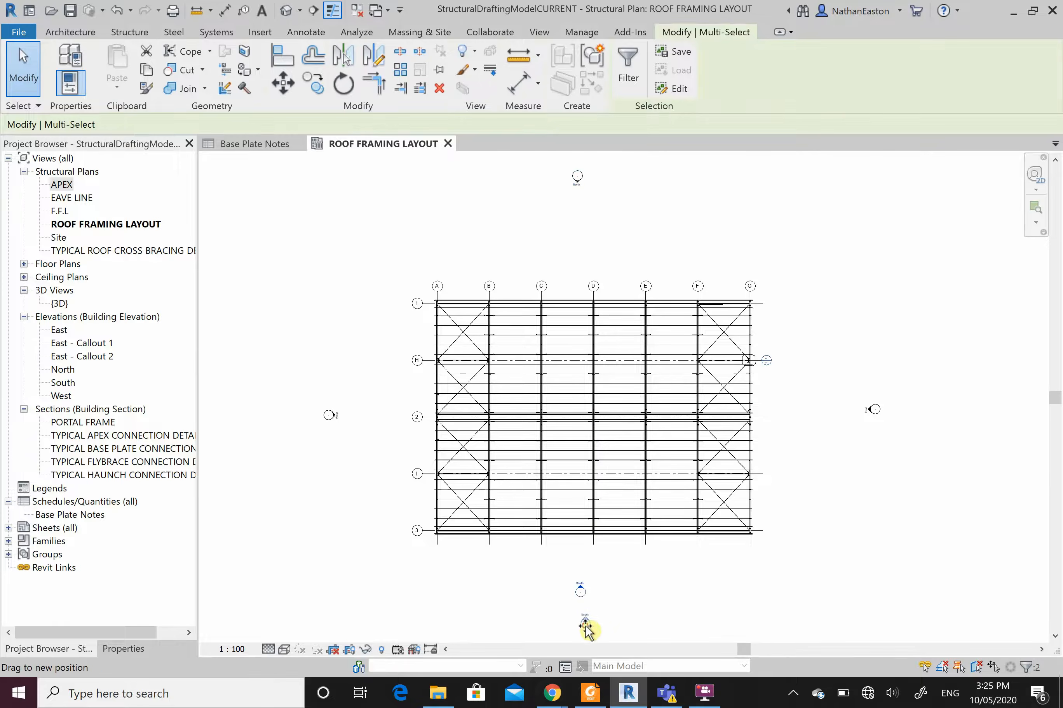
left_click(809, 586)
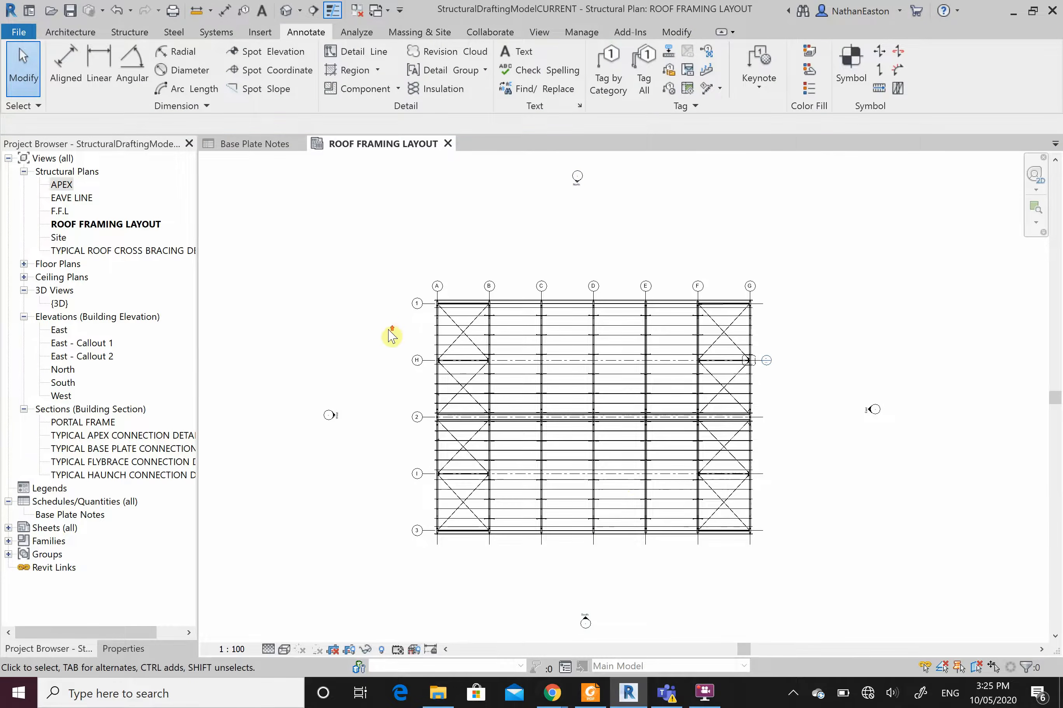
- Extend the bubble ends of the numbered and lettered grid lines outward to leave room for dimensions
scroll(392, 336, "up", 2)
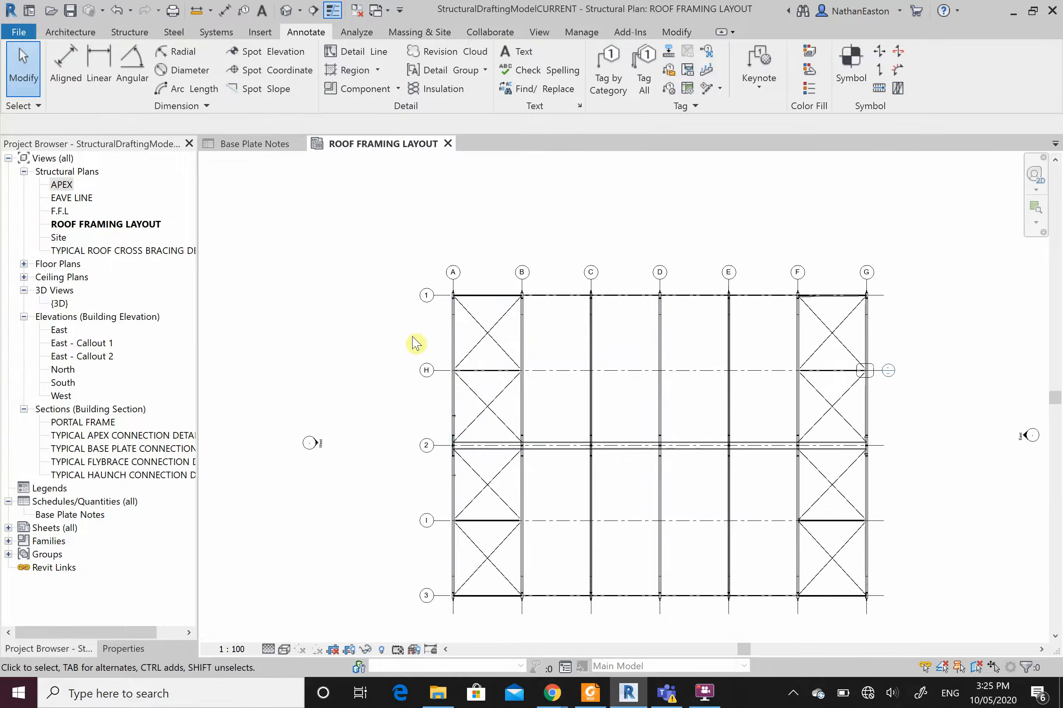
left_click(441, 348)
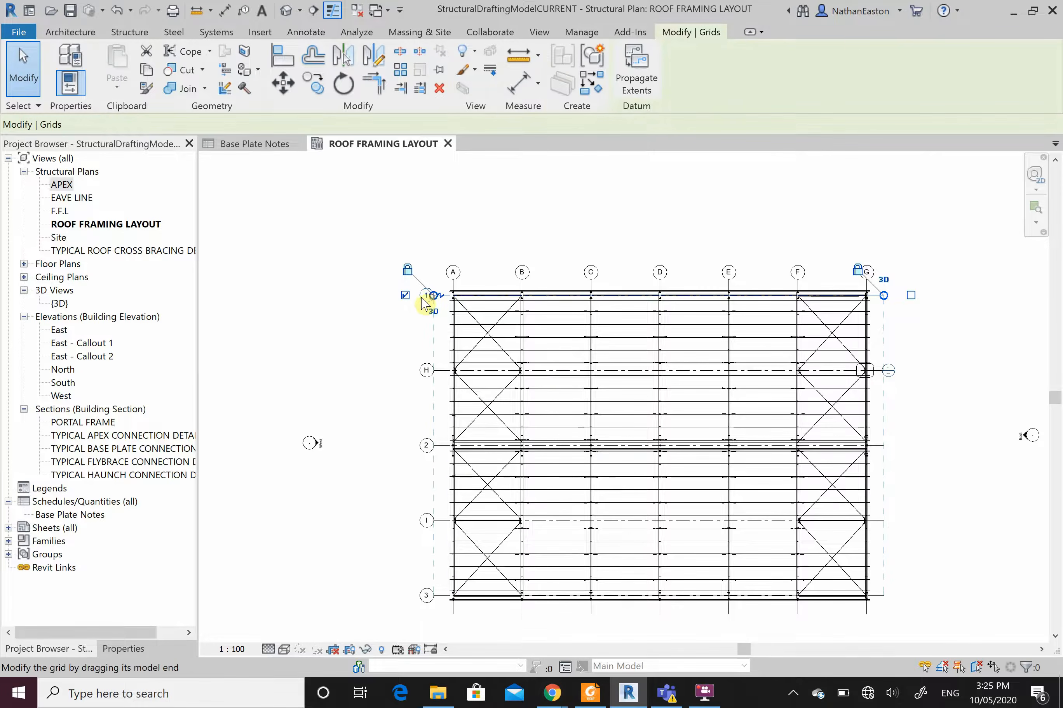
left_click_drag(429, 298, 388, 297)
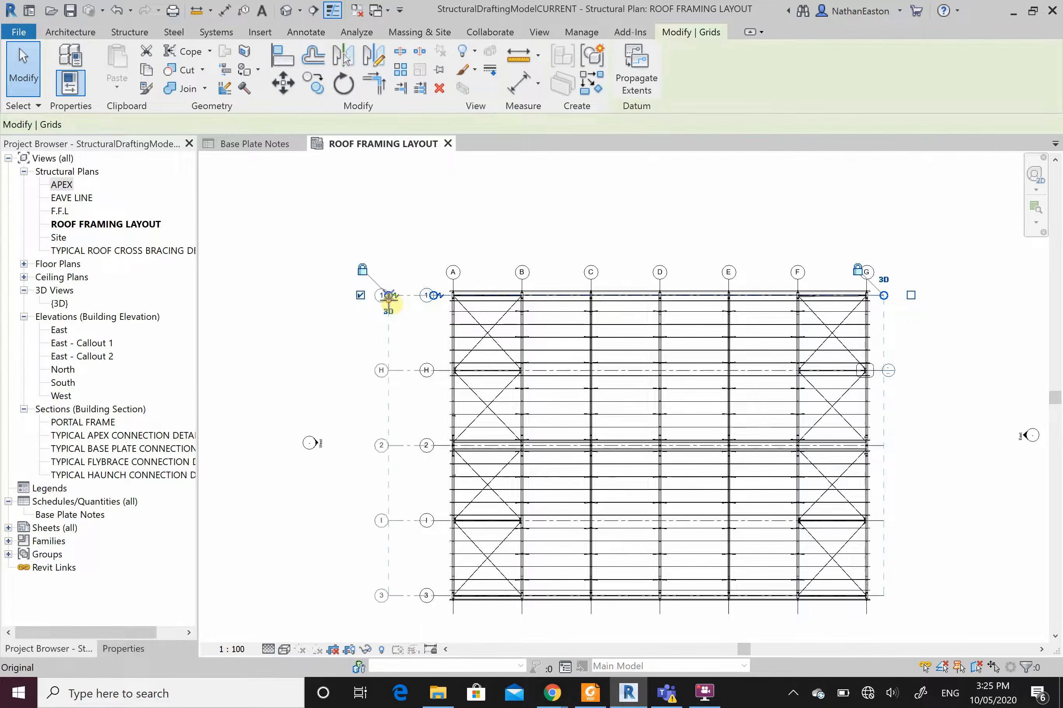
left_click(433, 230)
left_click(453, 281)
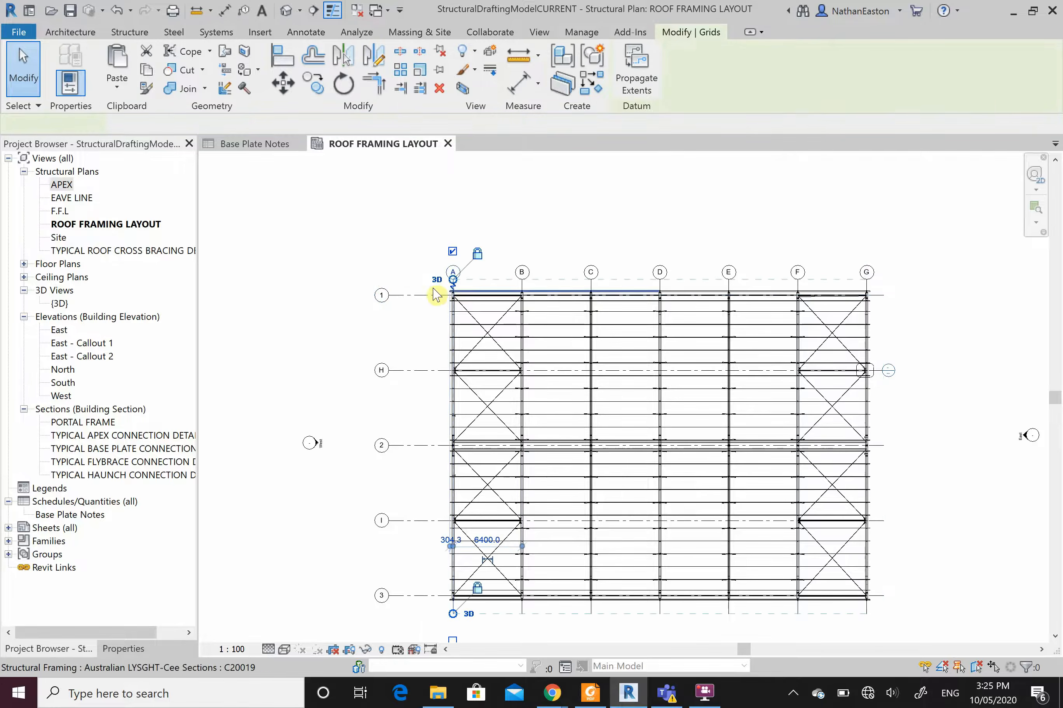
left_click_drag(453, 276, 453, 232)
left_click(386, 246)
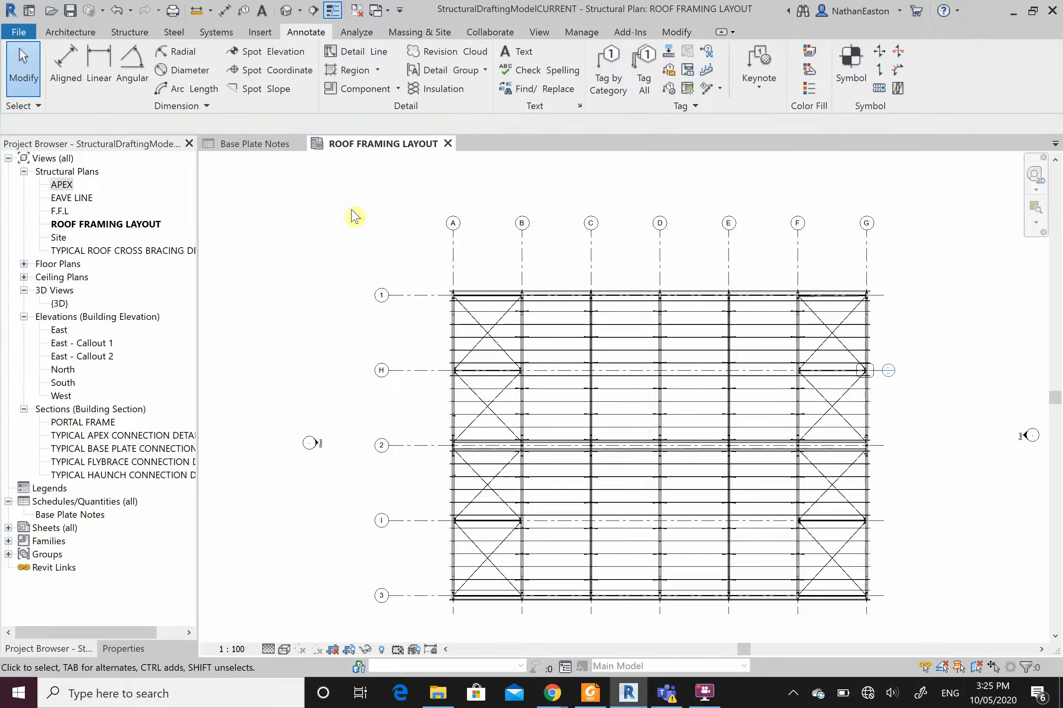
- Place an aligned dimension string across grids 1, H, 2, I and 3, beside the grid bubbles
left_click(225, 10)
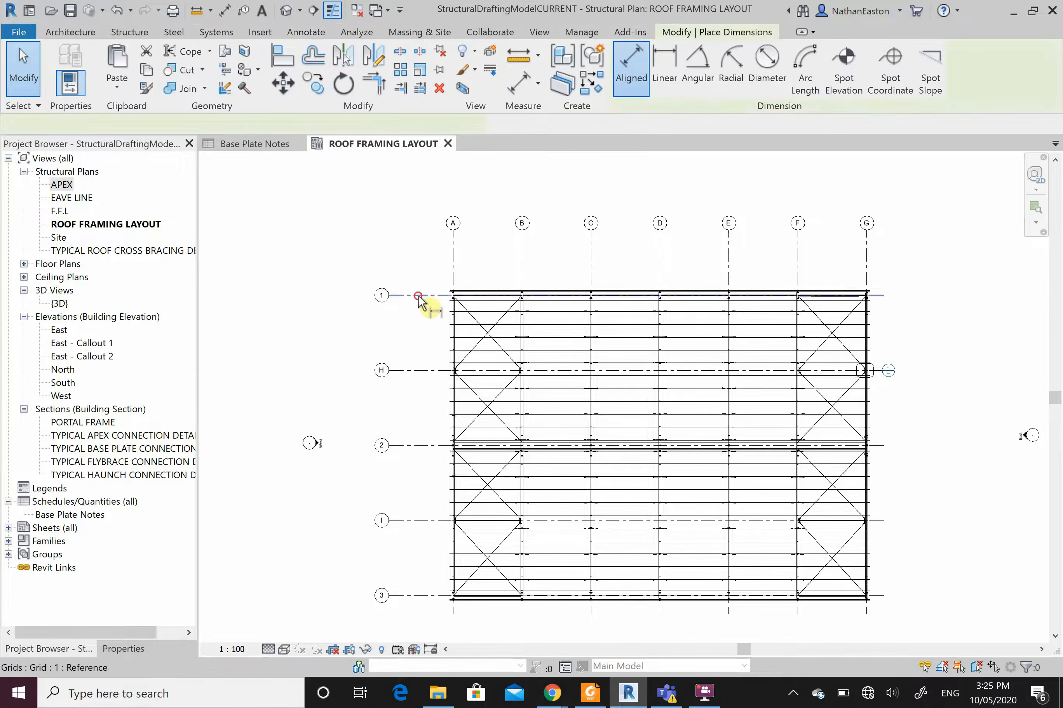
left_click(423, 371)
left_click(425, 445)
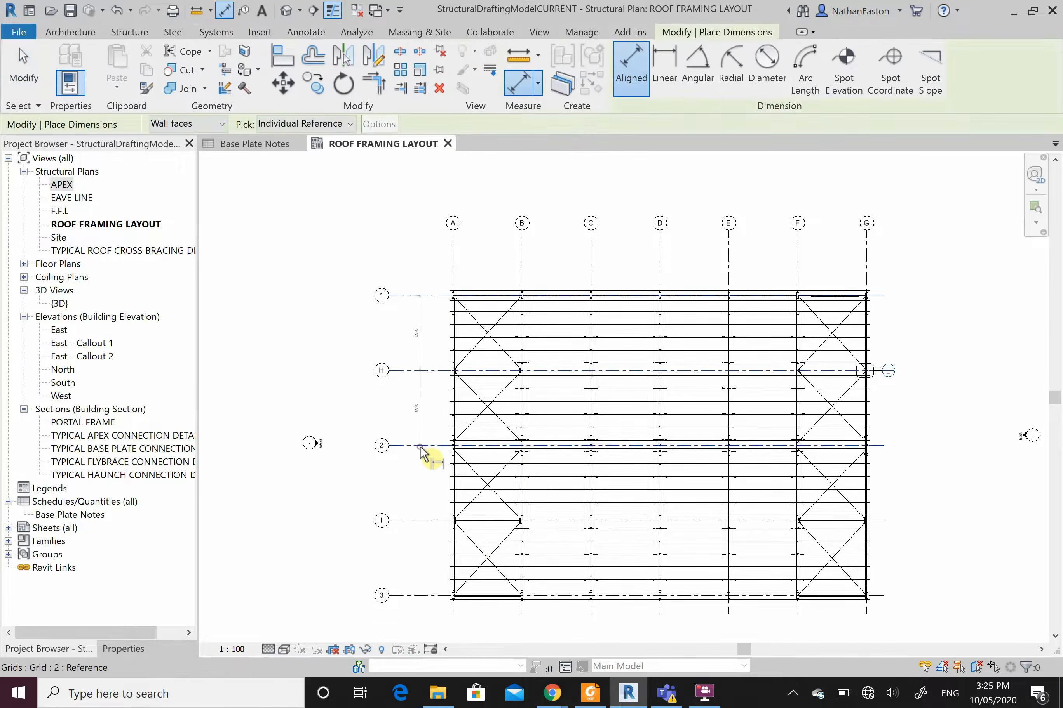
left_click(423, 520)
left_click(424, 595)
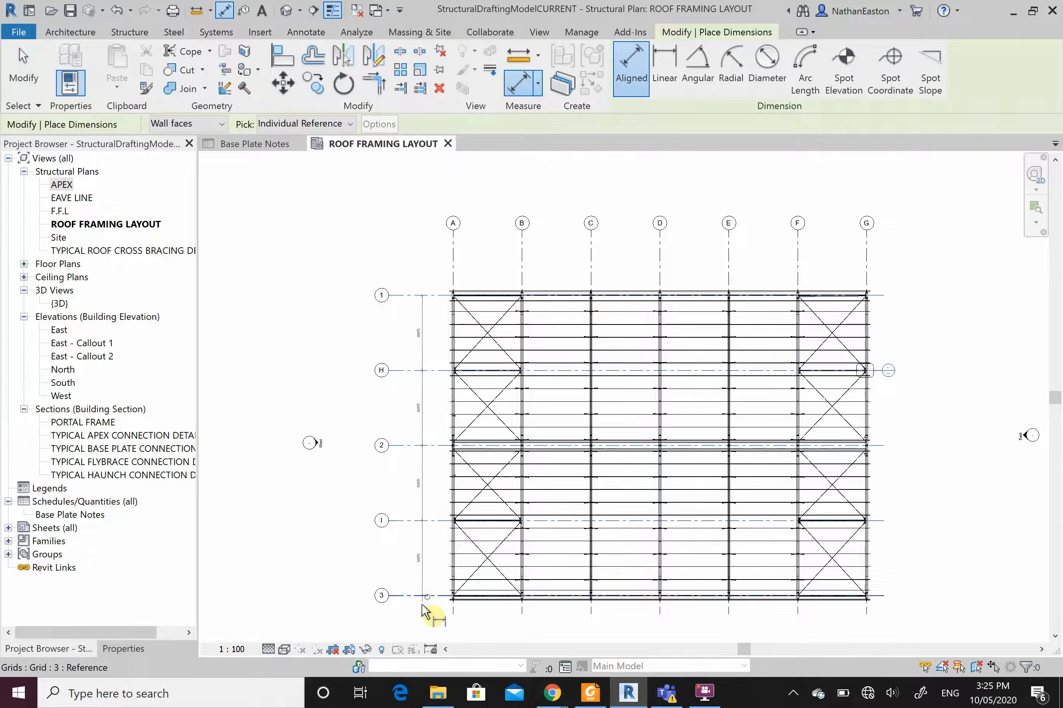
left_click(424, 619)
- Place an aligned dimension string across grids A to G, between the grid bubbles and the roof framing
left_click(453, 268)
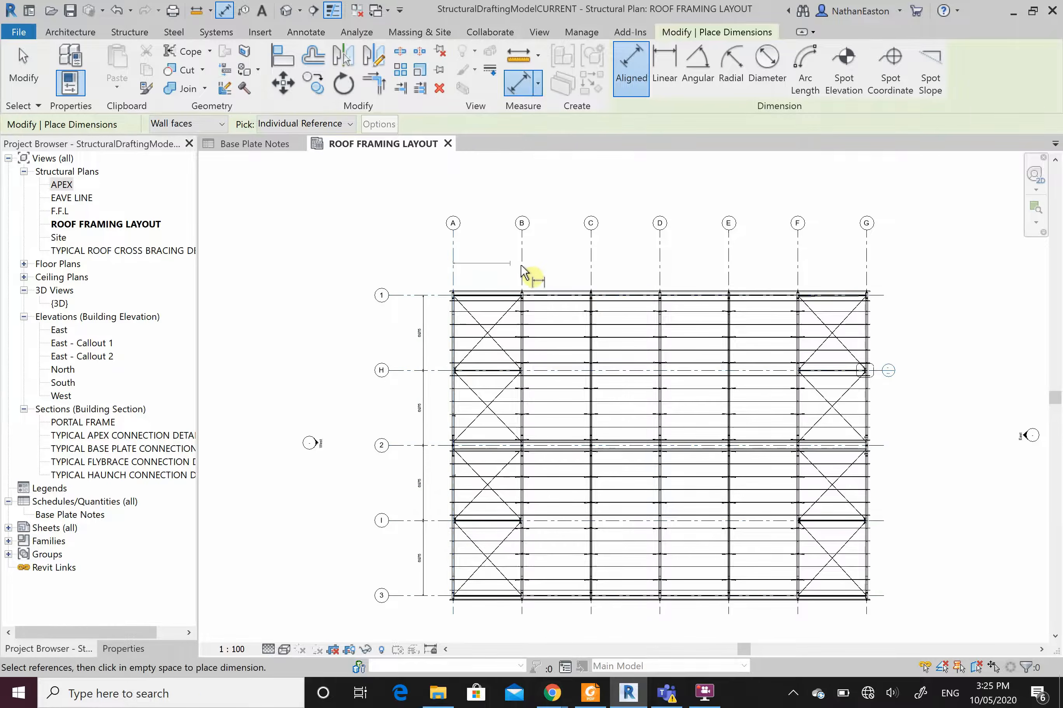
left_click(522, 270)
left_click(590, 271)
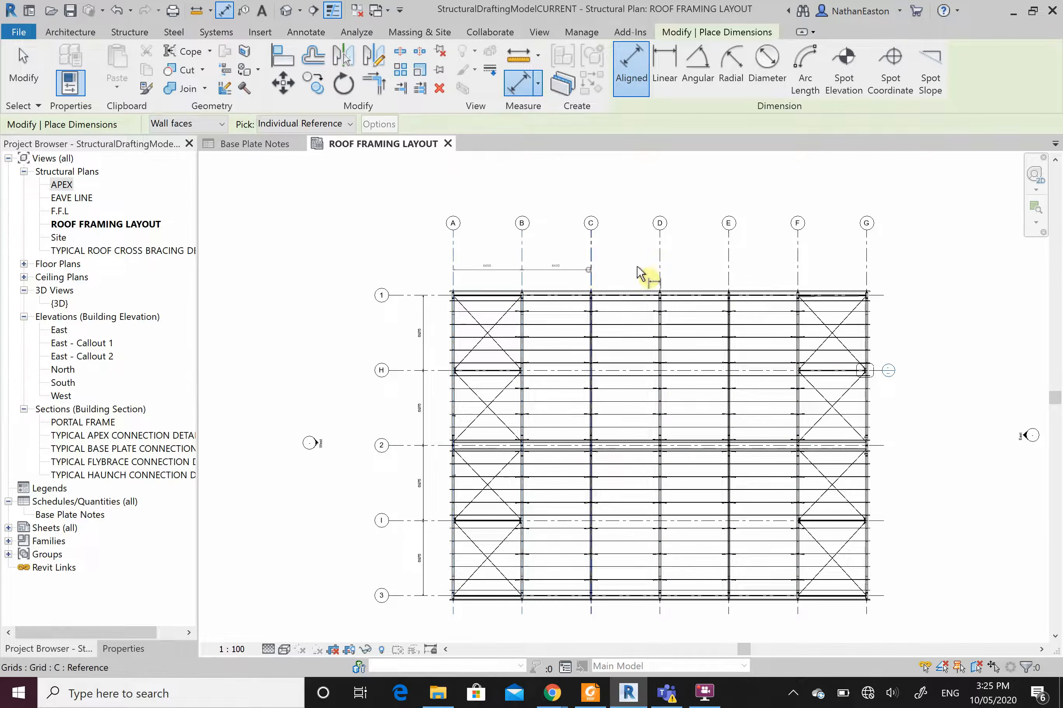
left_click(660, 270)
left_click(729, 270)
left_click(797, 270)
left_click(867, 270)
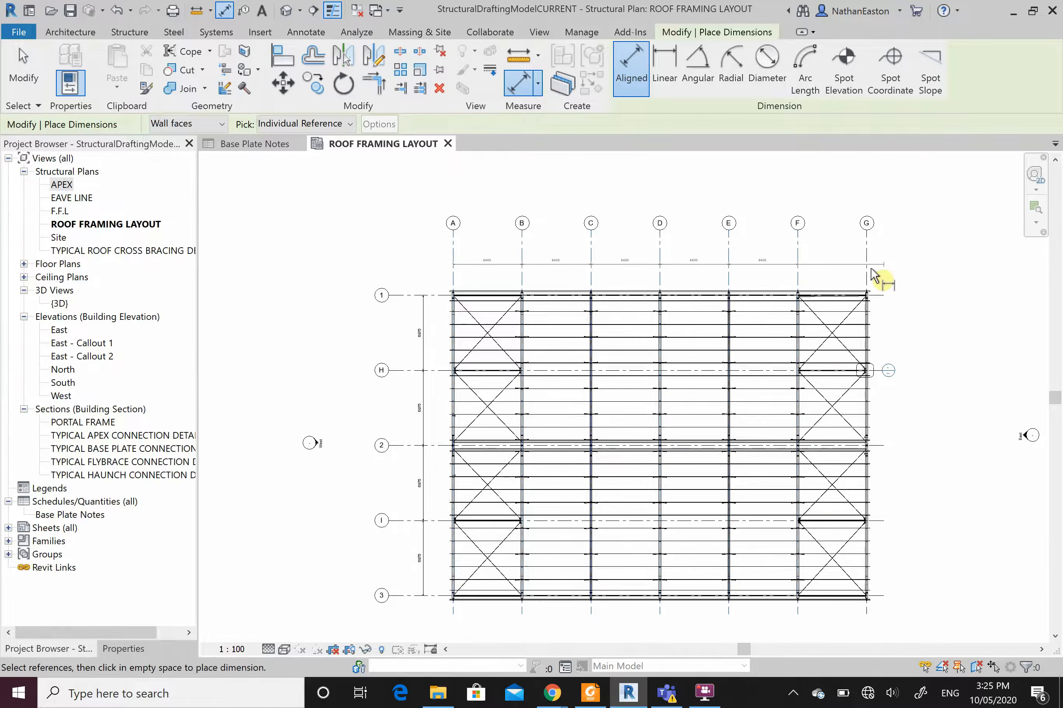
left_click(910, 252)
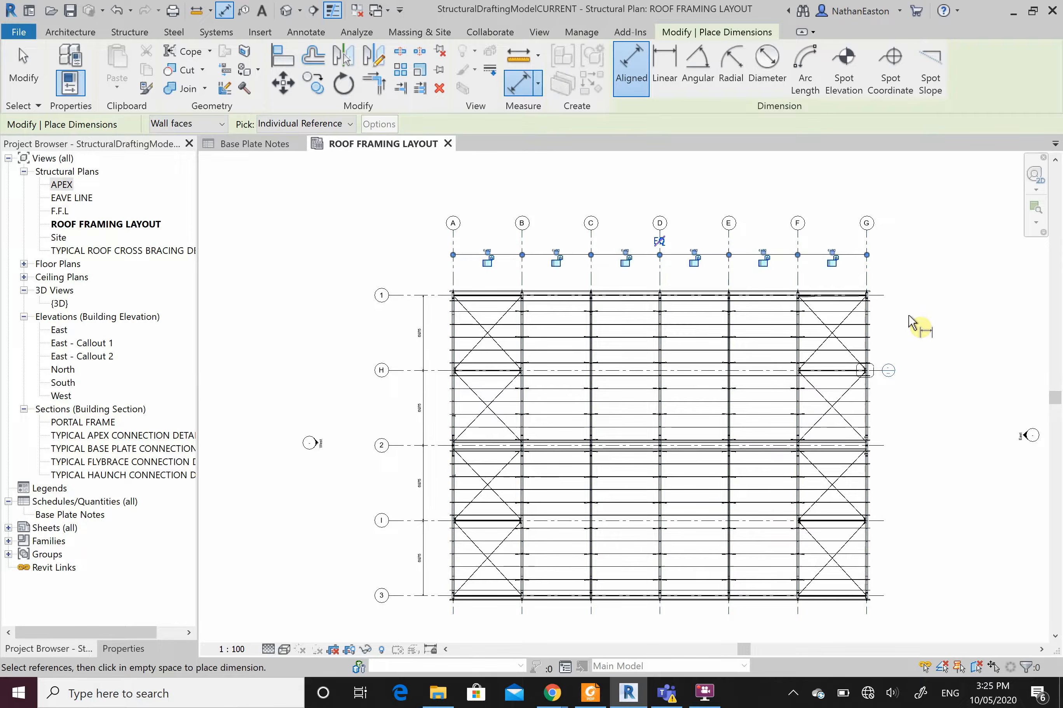
key("Escape")
key("Escape")
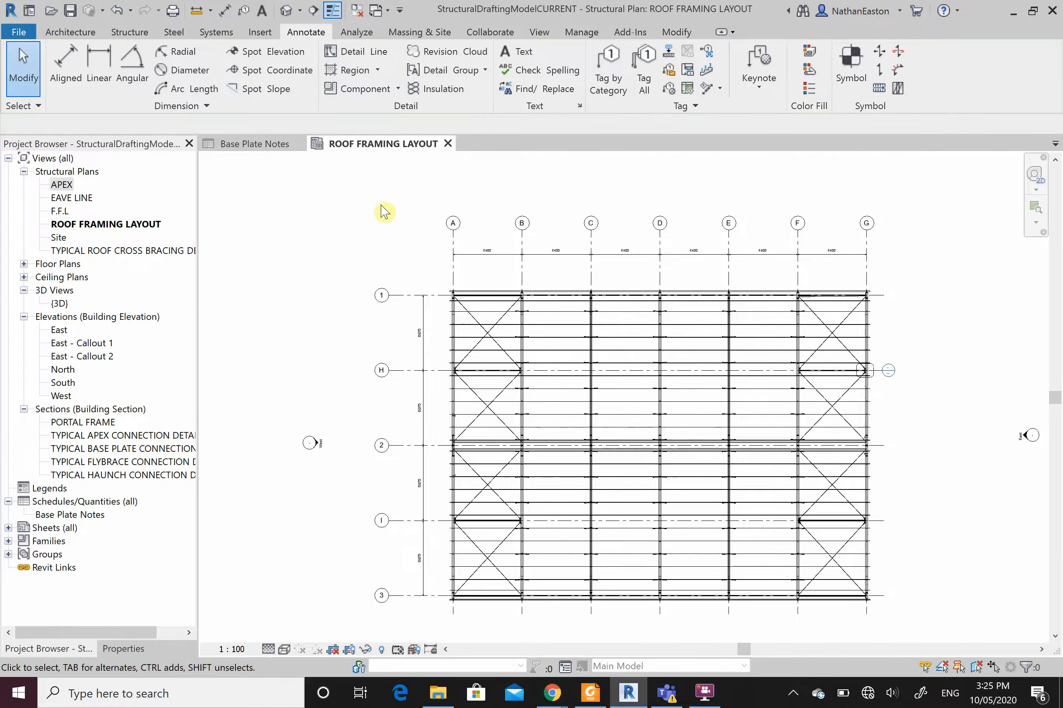
- Try to tag a fly brace connection on the central rafter by category, declining to load a tag family
left_click(609, 73)
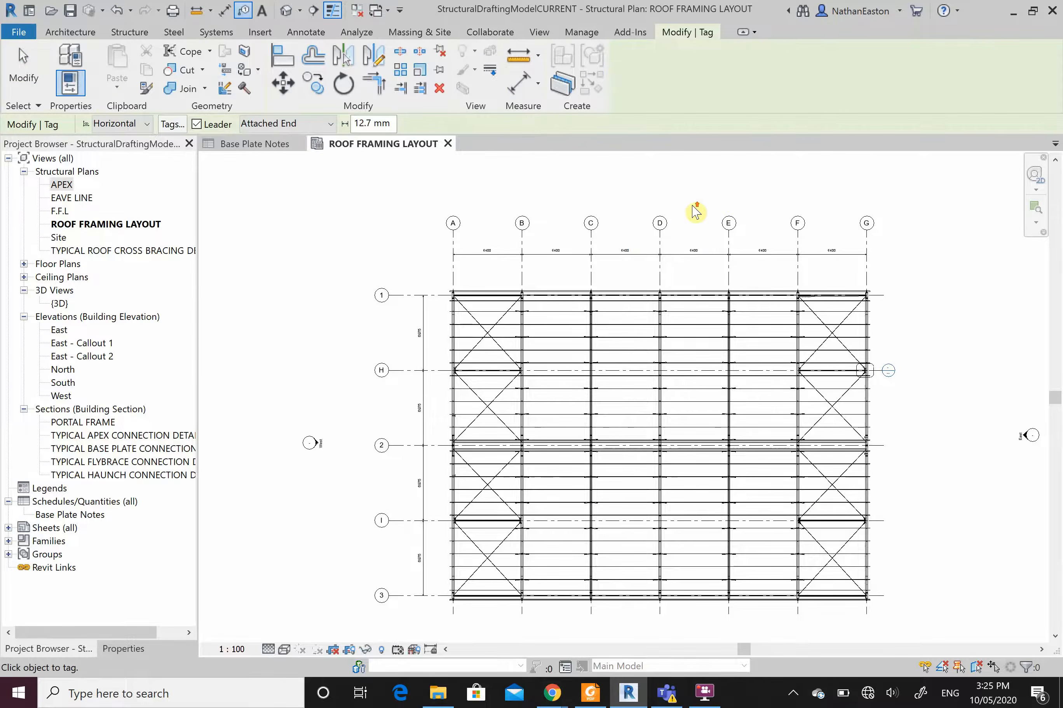
scroll(696, 211, "up", 6)
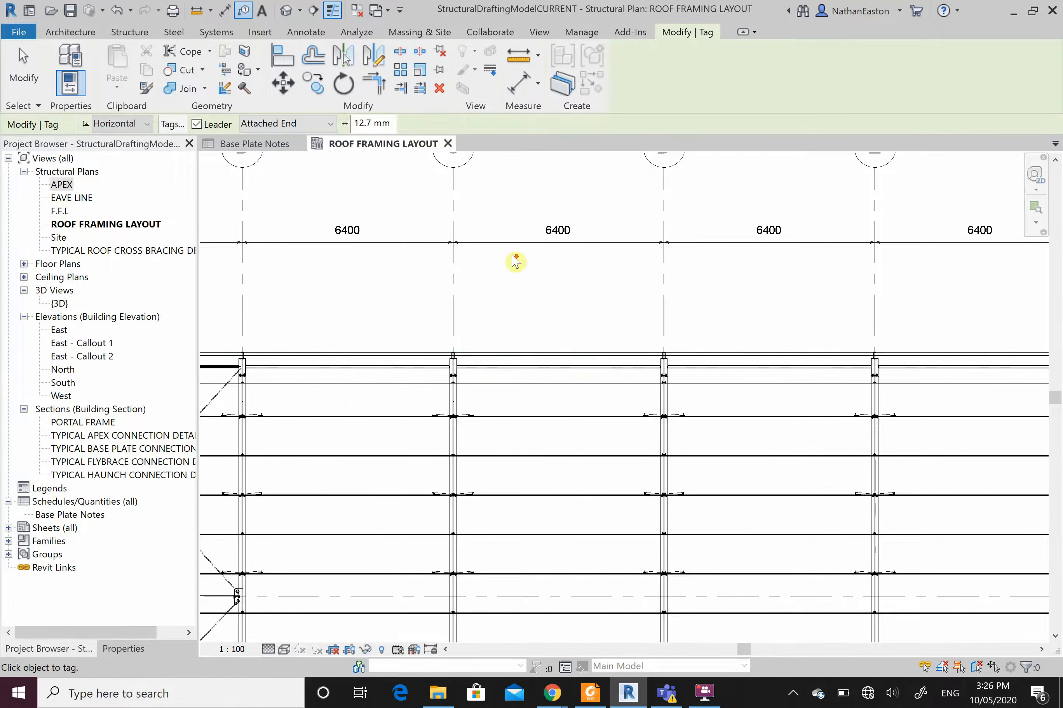
scroll(515, 261, "down", 5)
scroll(603, 351, "up", 5)
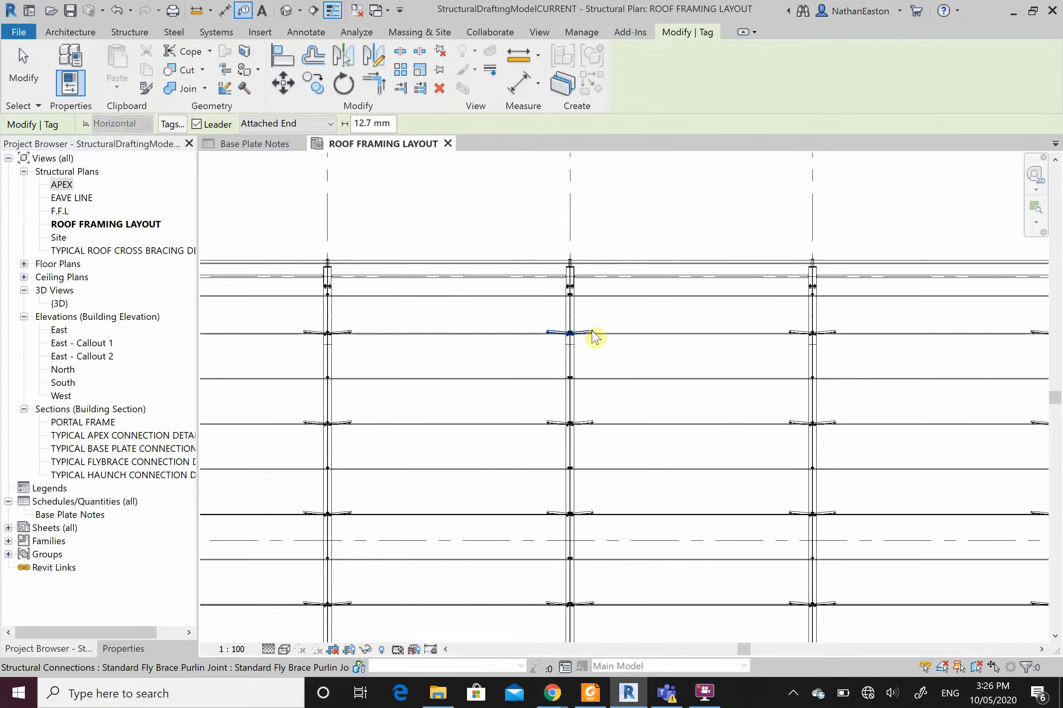
left_click(593, 337)
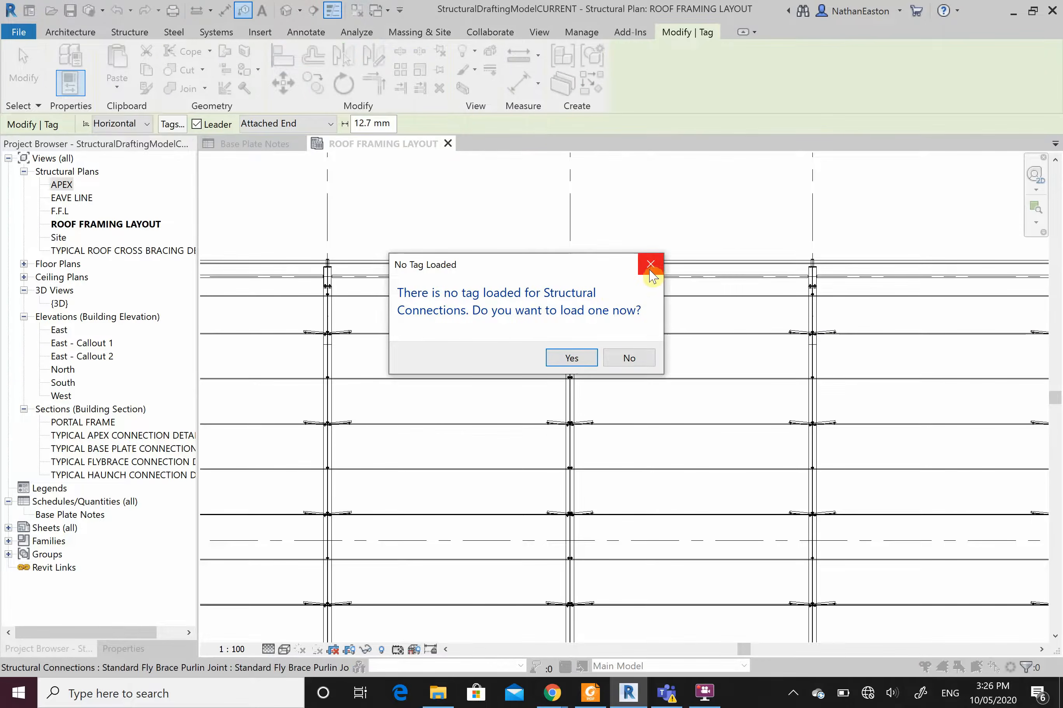
left_click(630, 358)
key("Escape")
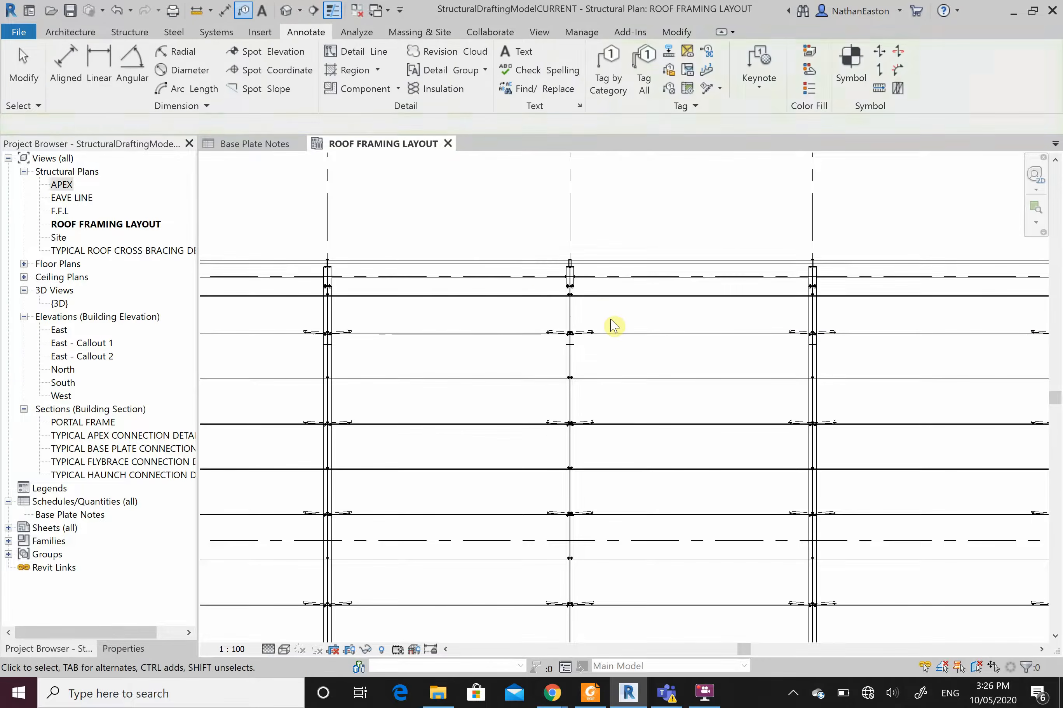
key("Escape")
key("t")
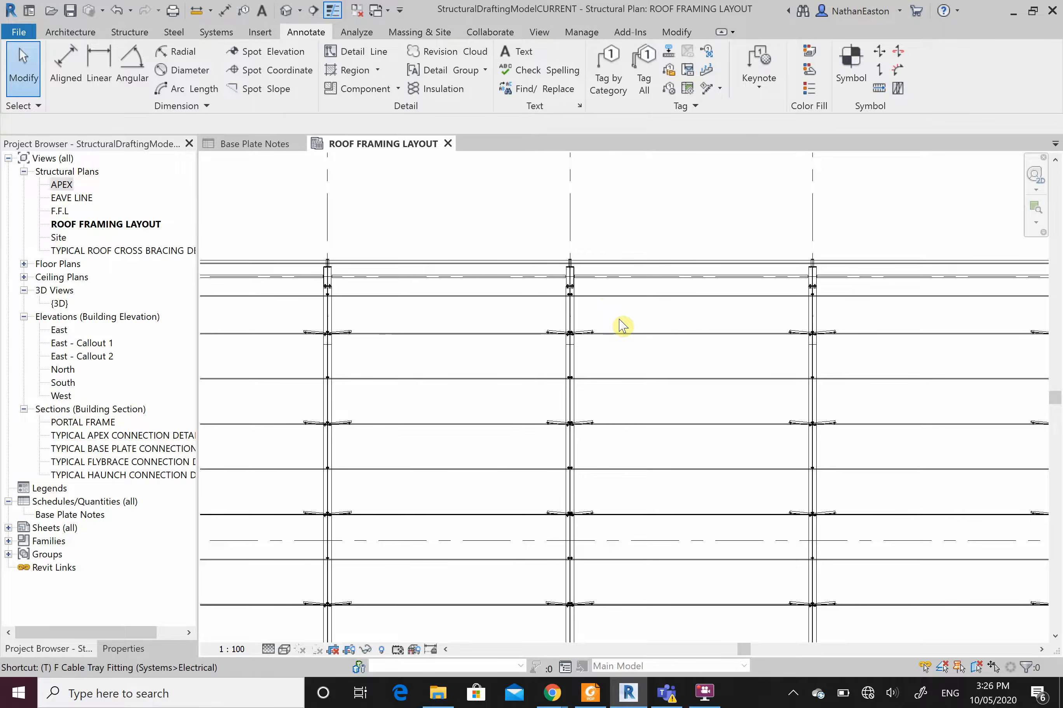
key("x")
left_click(597, 315)
type("F")
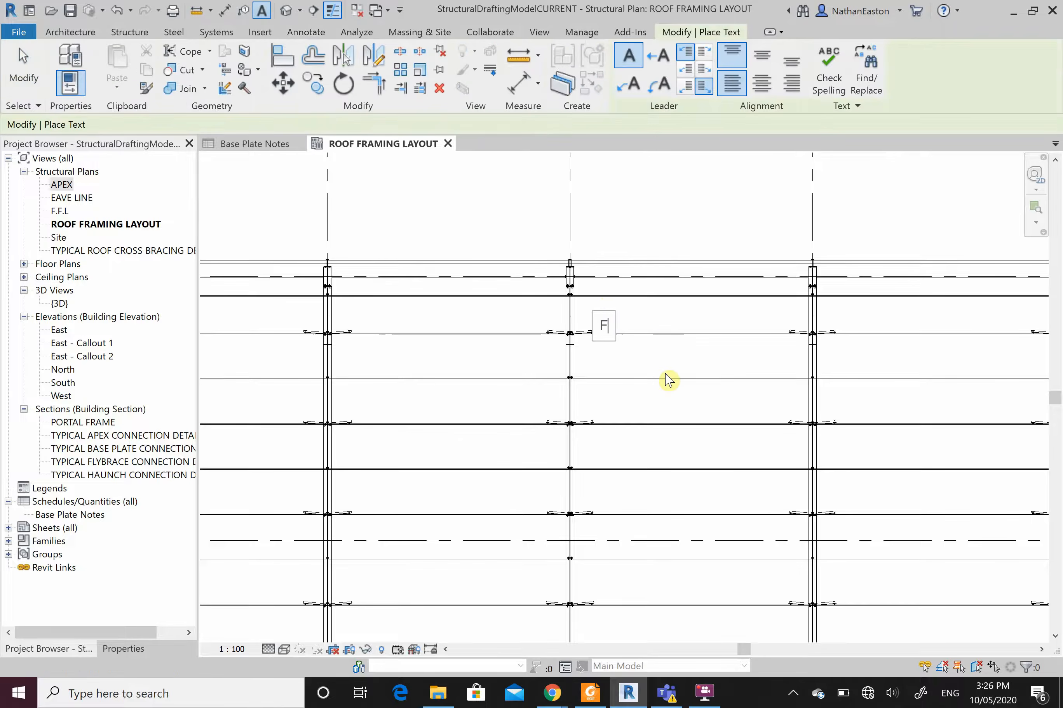
type("B")
key("Escape")
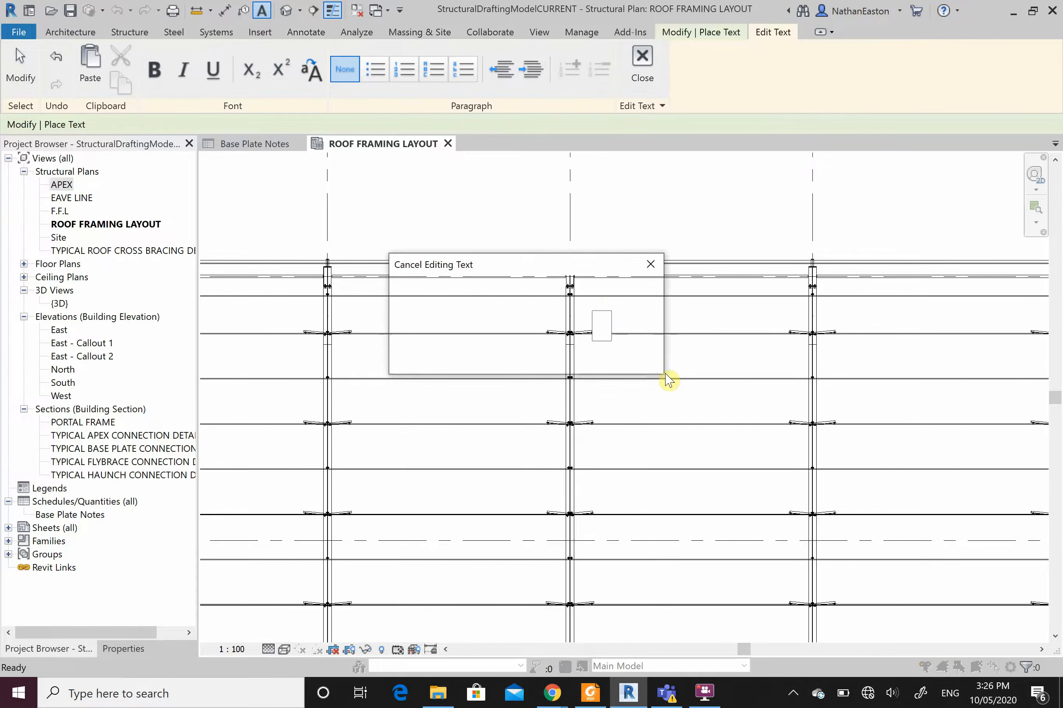
left_click(570, 359)
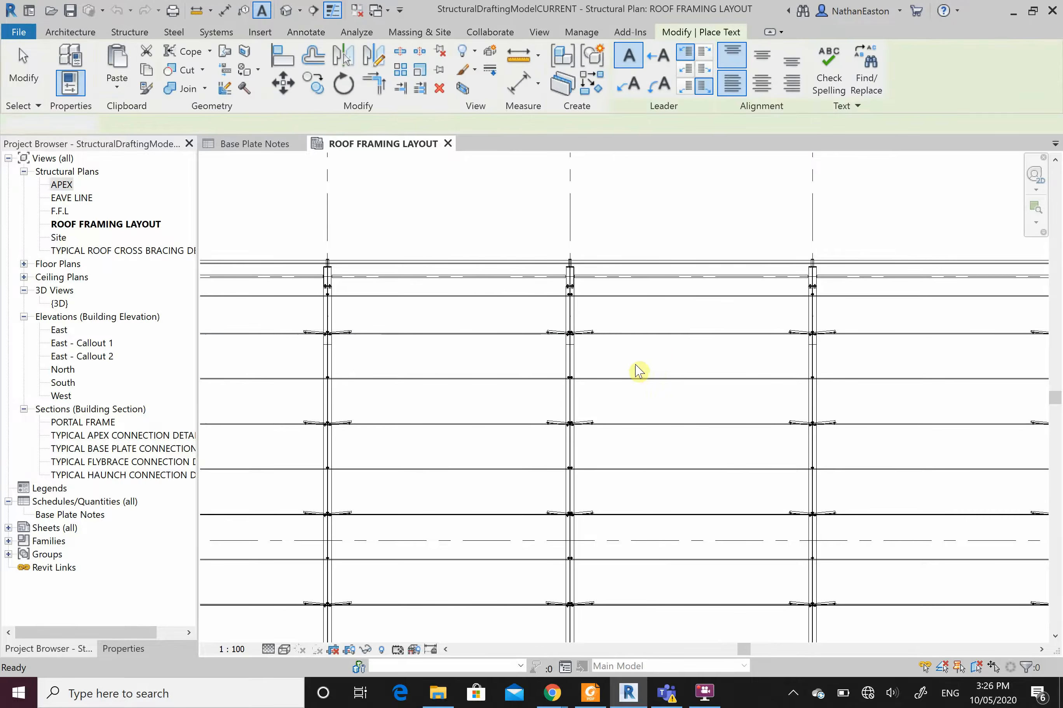
key("Escape")
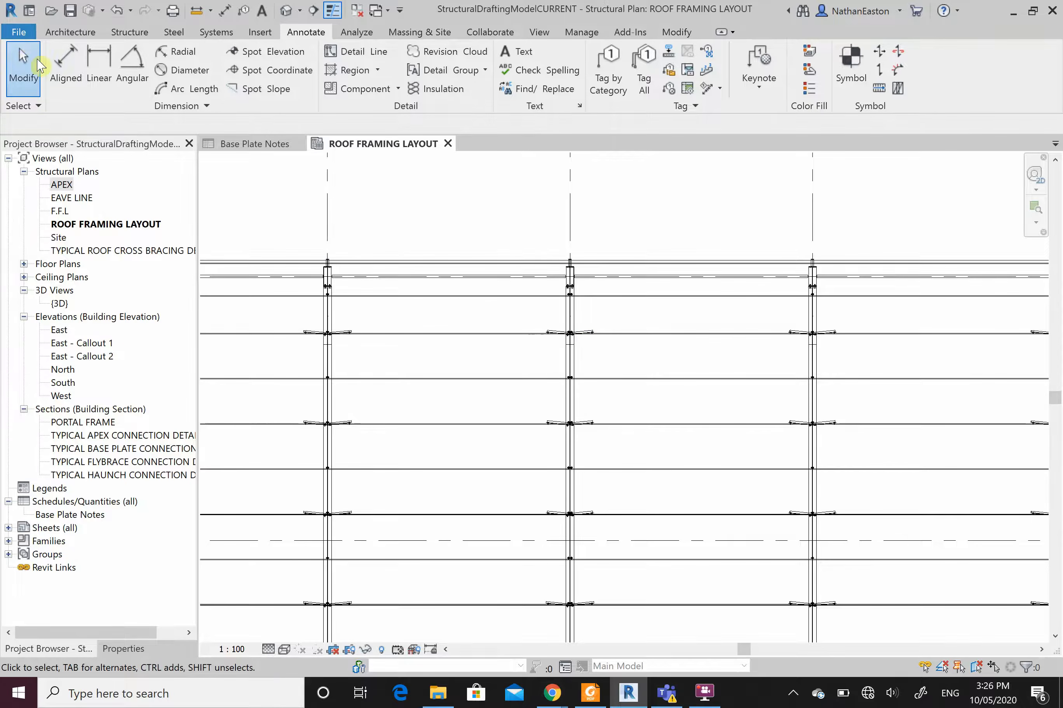
- Create a new family from the Metric Generic Annotation template in the Annotations folder
left_click(19, 31)
mouse_move(106, 103)
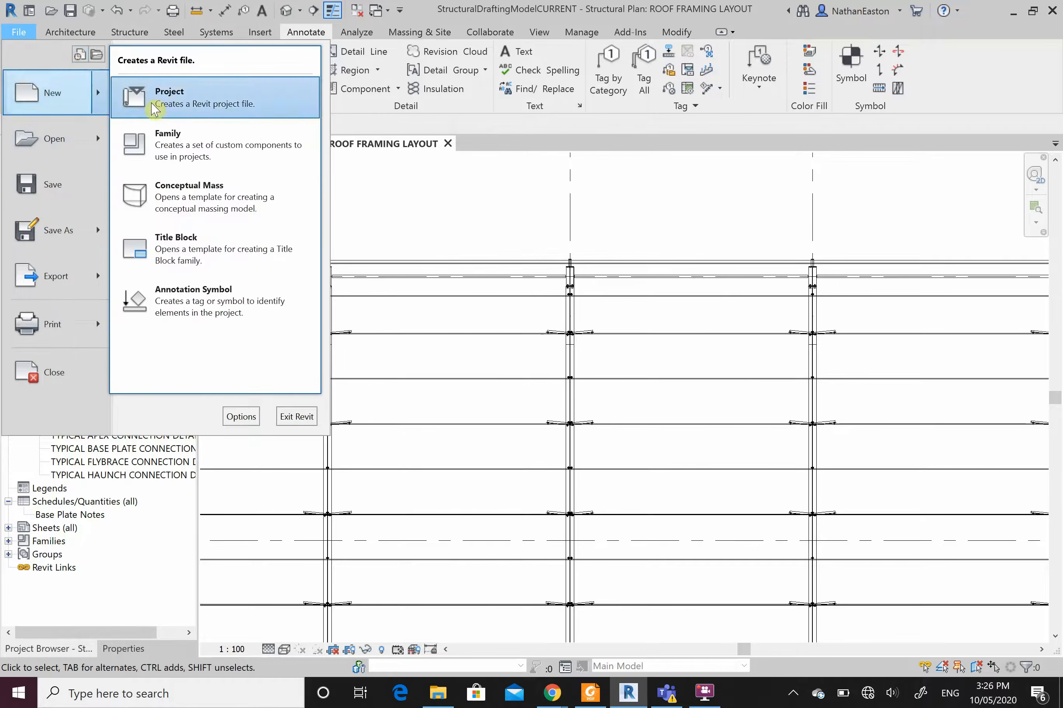
left_click(245, 142)
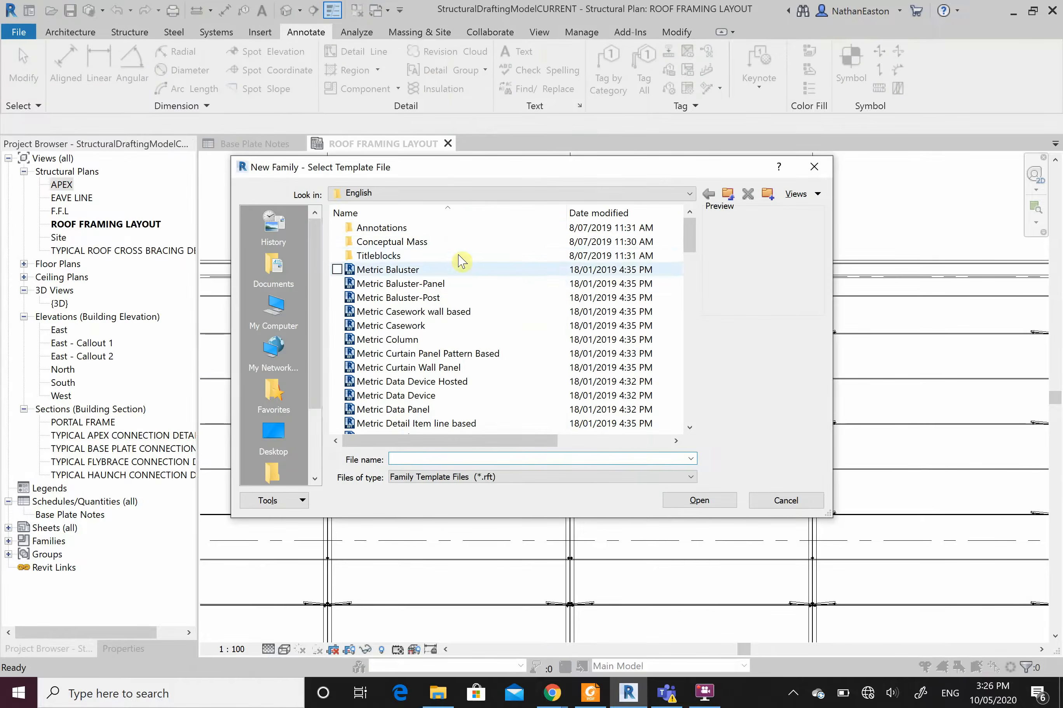
double_click(456, 228)
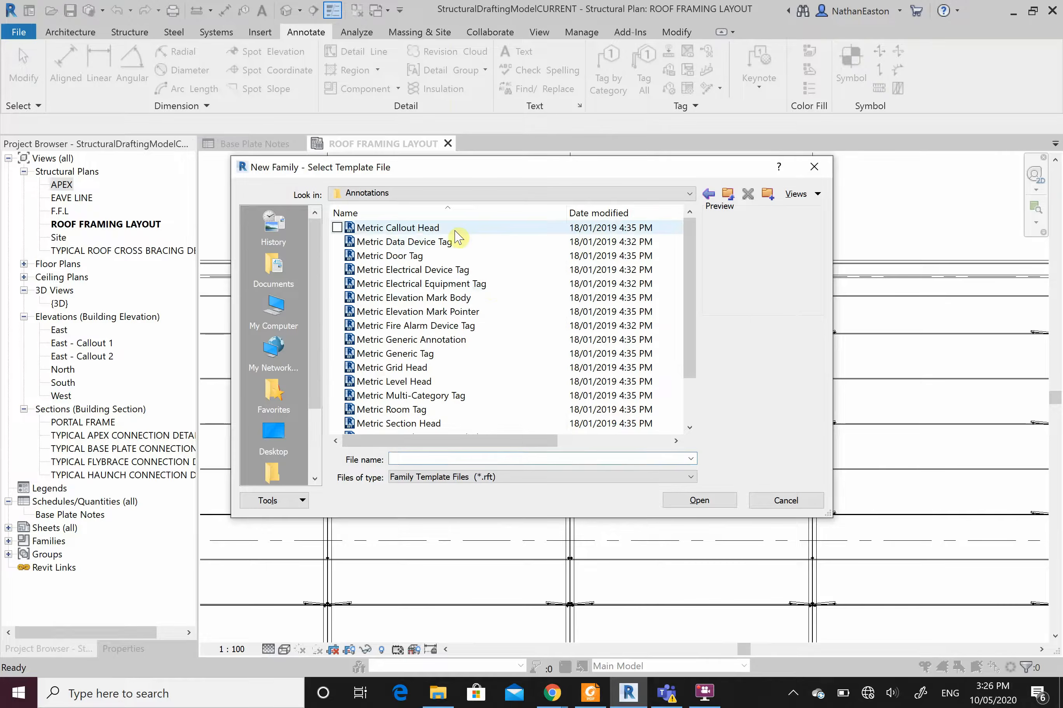
left_click(467, 343)
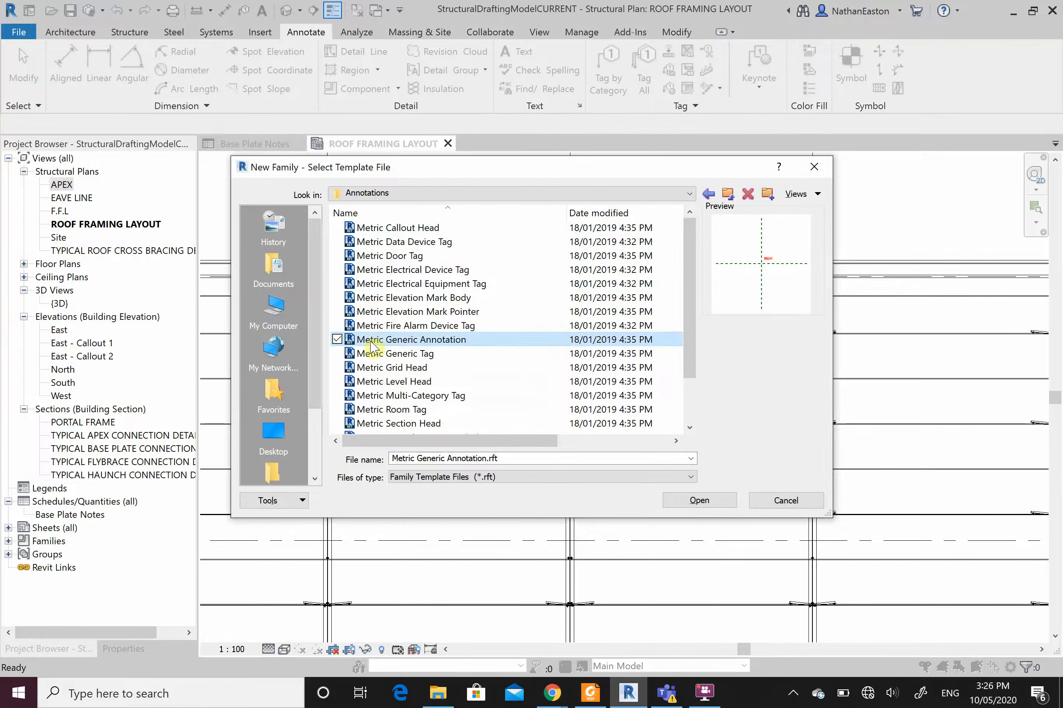
left_click(724, 503)
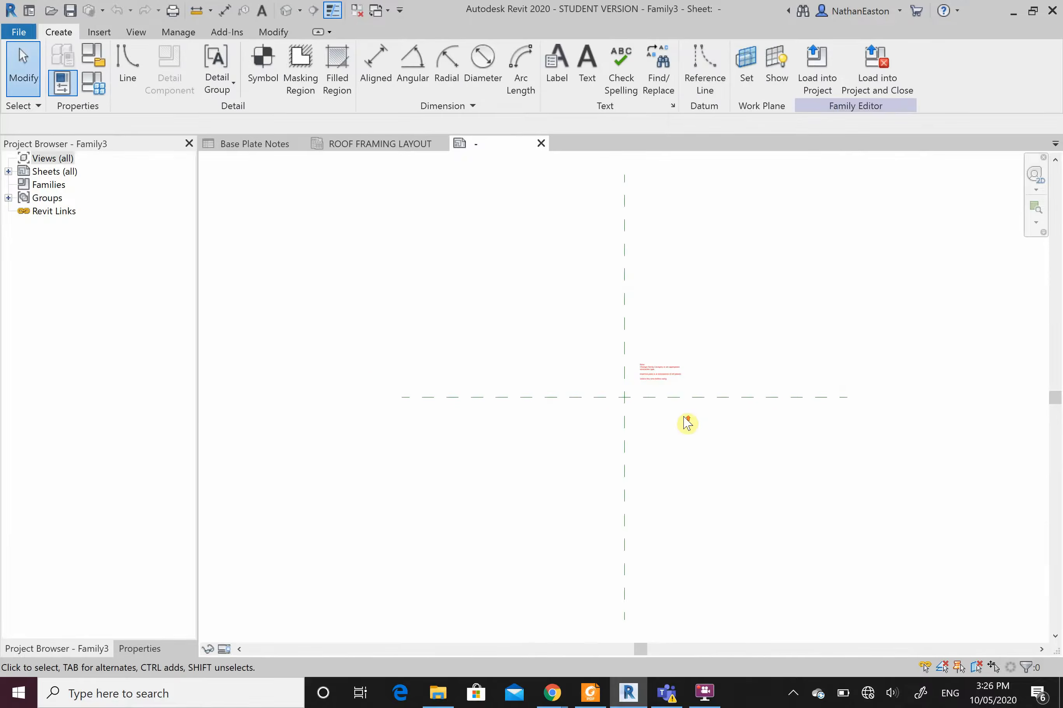
- Delete the template's instruction note beside the reference planes
scroll(677, 336, "up", 3)
scroll(606, 298, "up", 1)
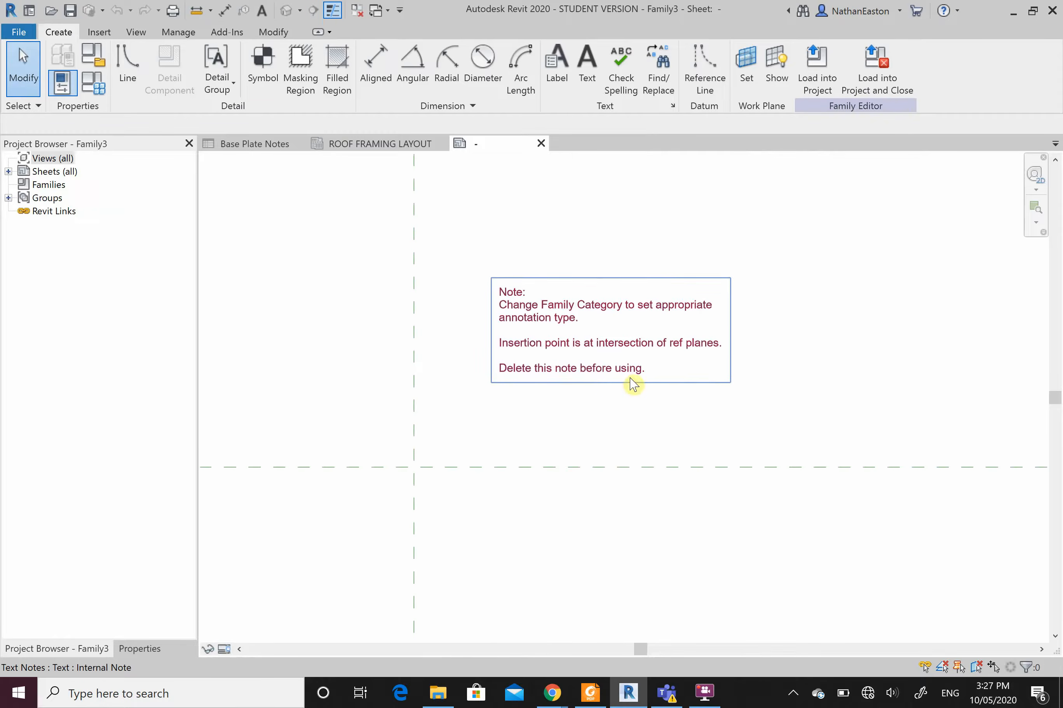
left_click(702, 362)
key("Delete")
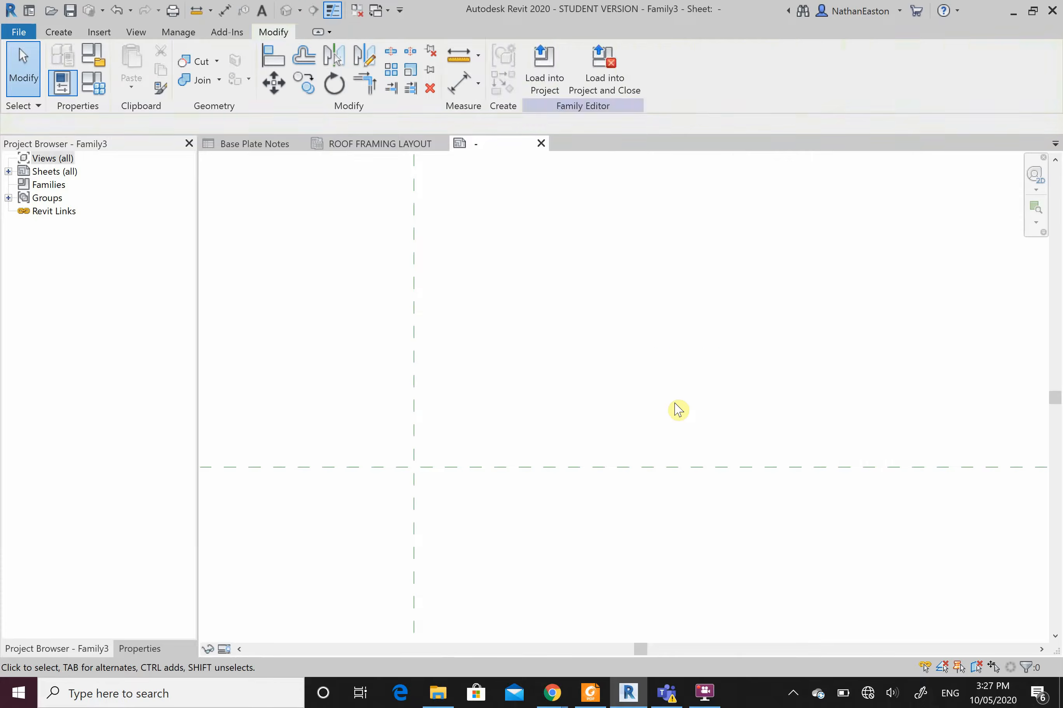
- Set the family category to Structural Connection Tags
left_click(95, 57)
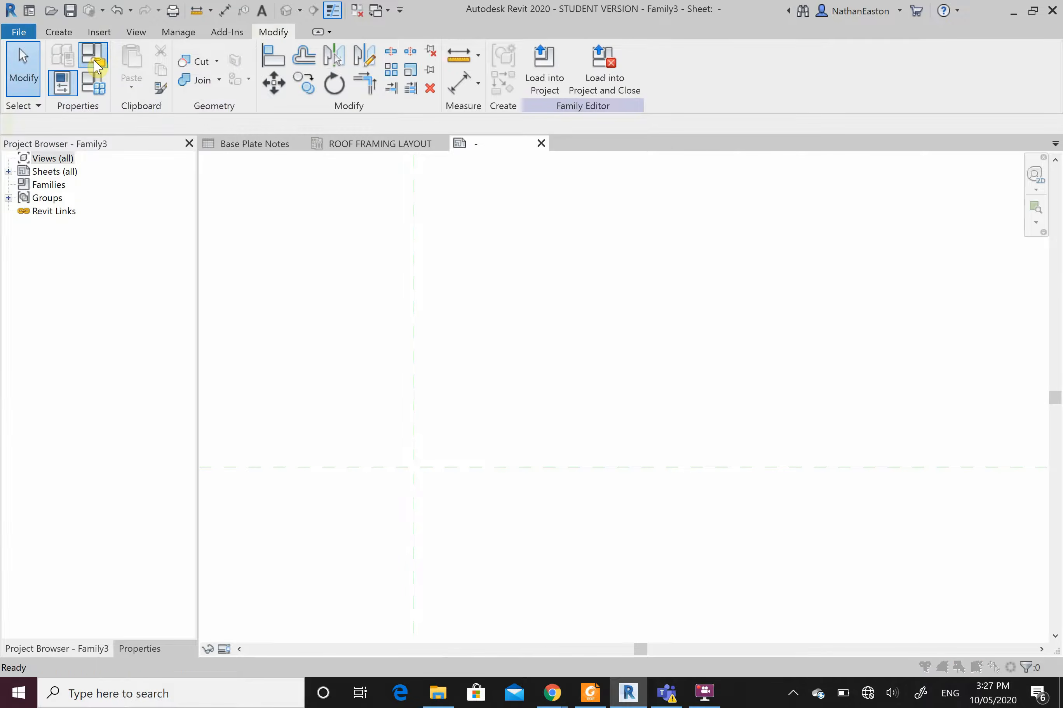
left_click_drag(643, 274, 638, 339)
scroll(496, 357, "up", 2)
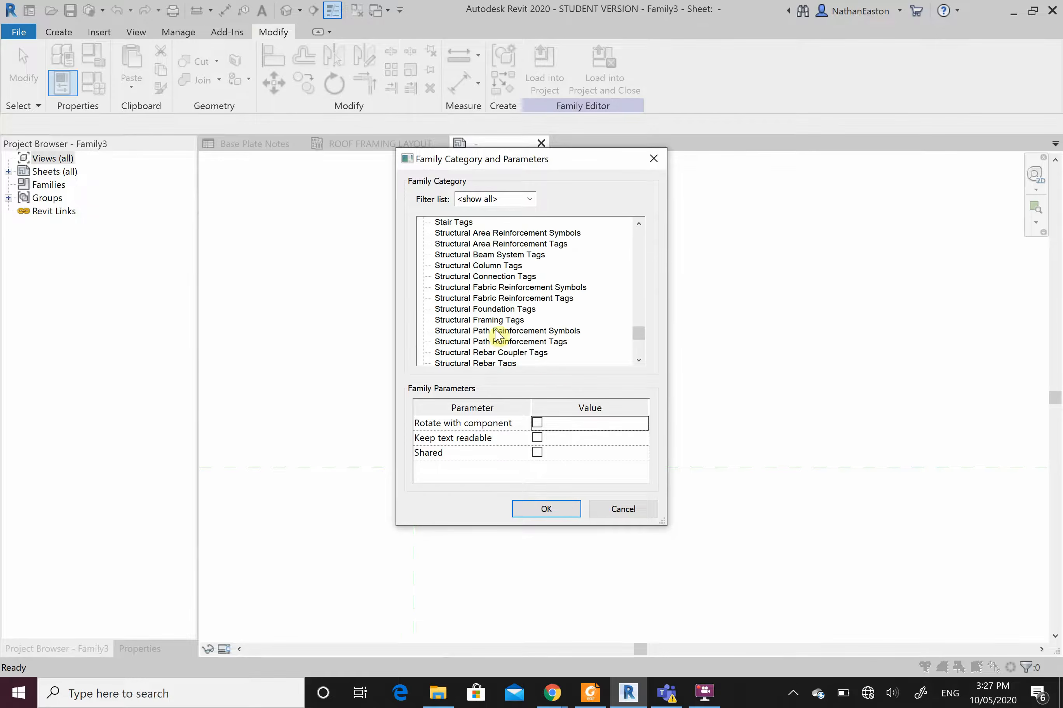
left_click(478, 279)
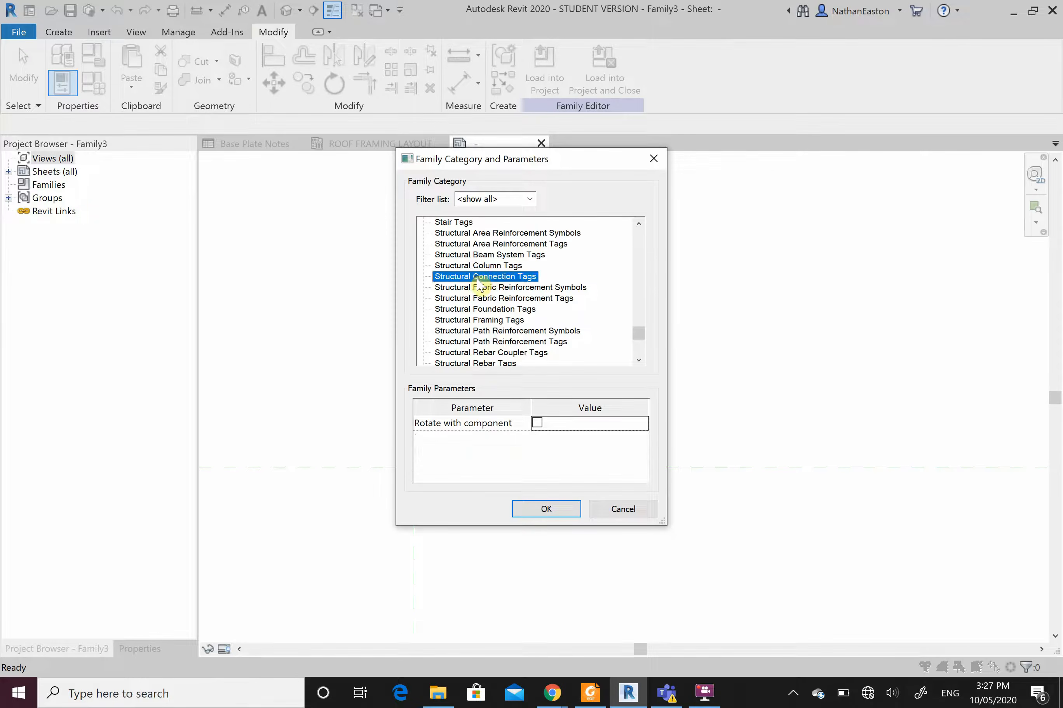
left_click(513, 515)
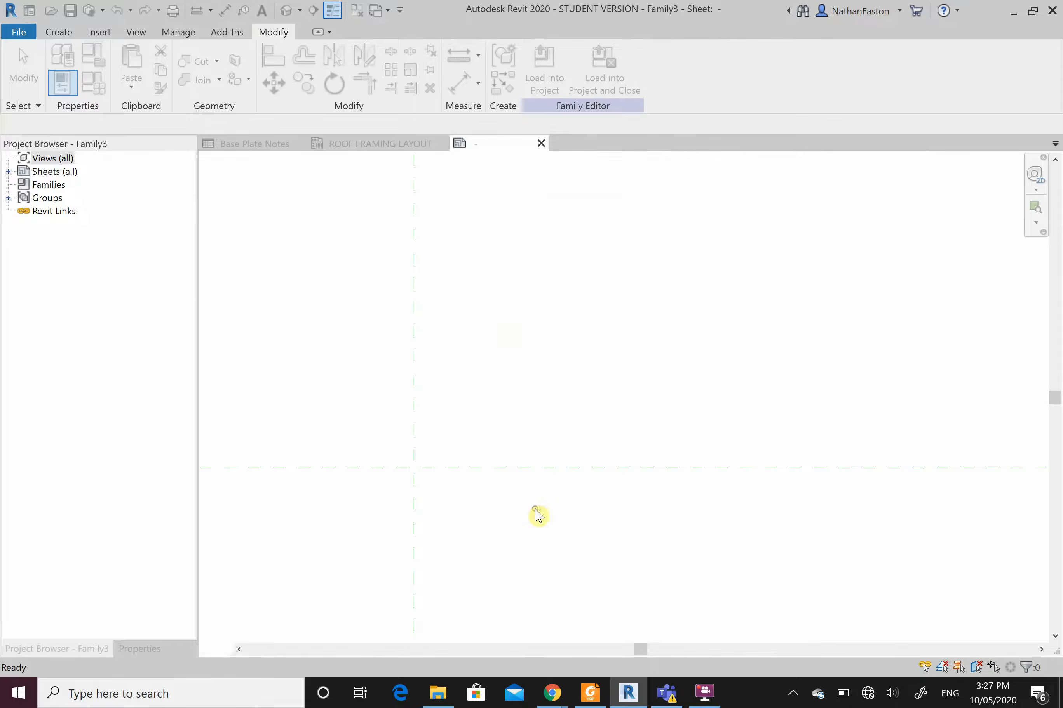
- Place a label at the intersection of the reference planes that reads the Mark parameter
left_click(65, 33)
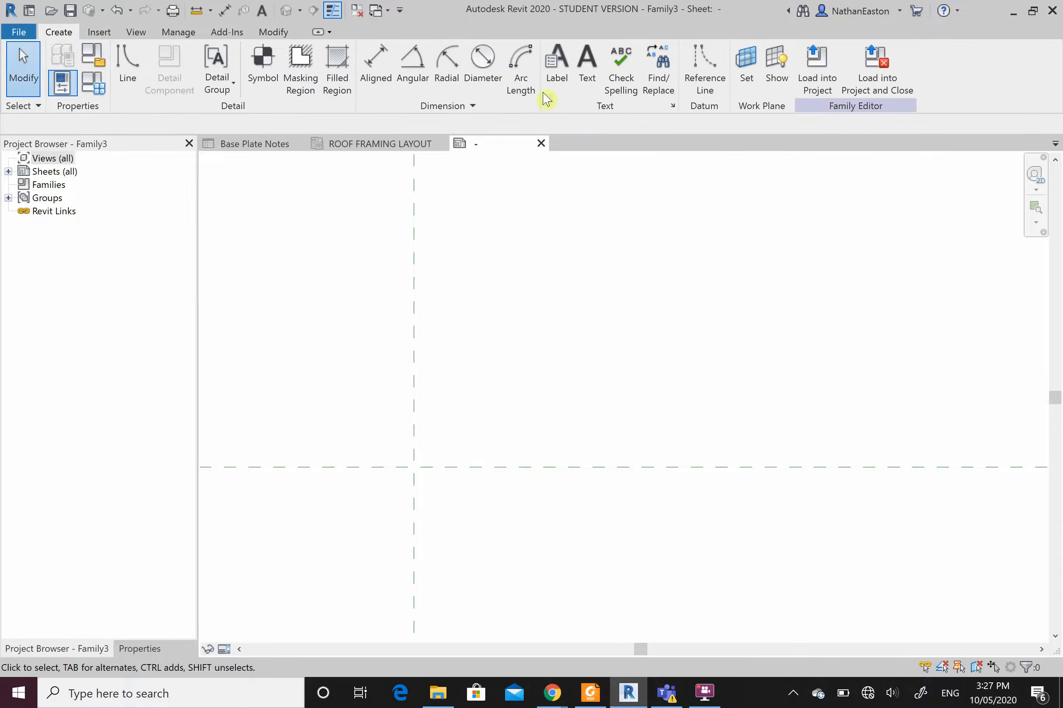
left_click(557, 69)
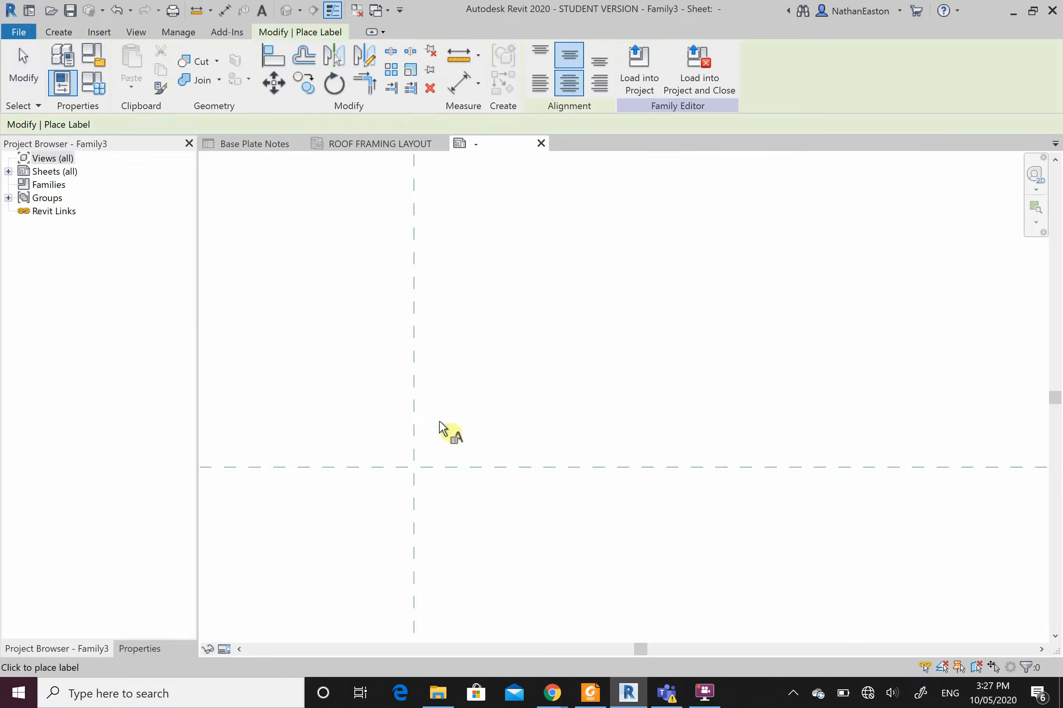
left_click(409, 466)
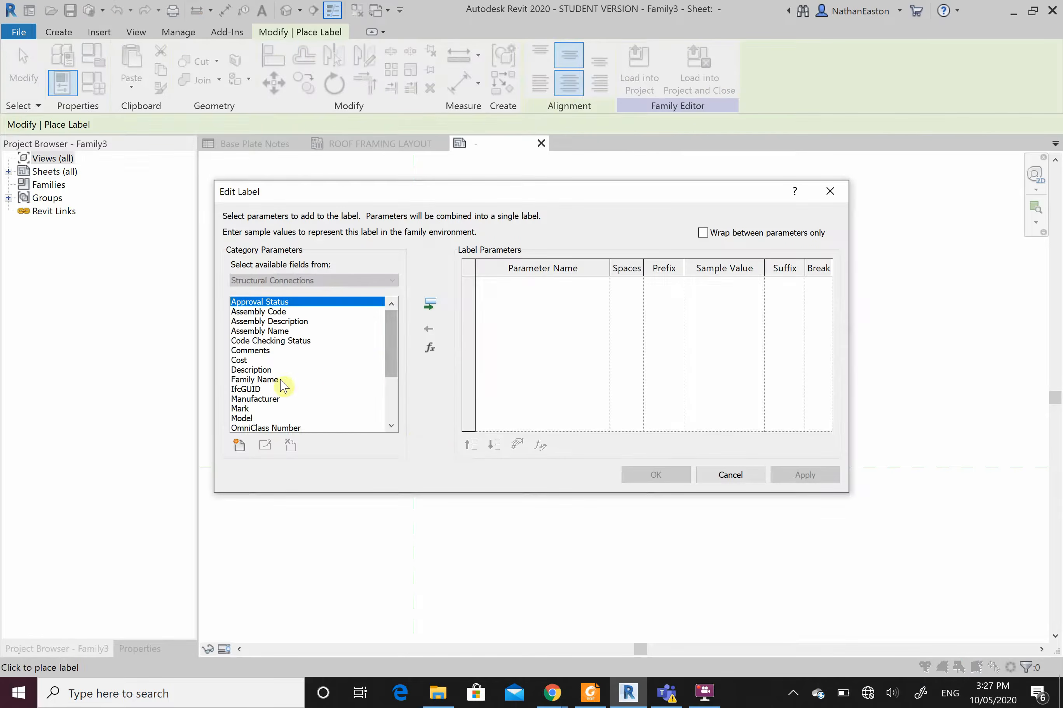
left_click(245, 410)
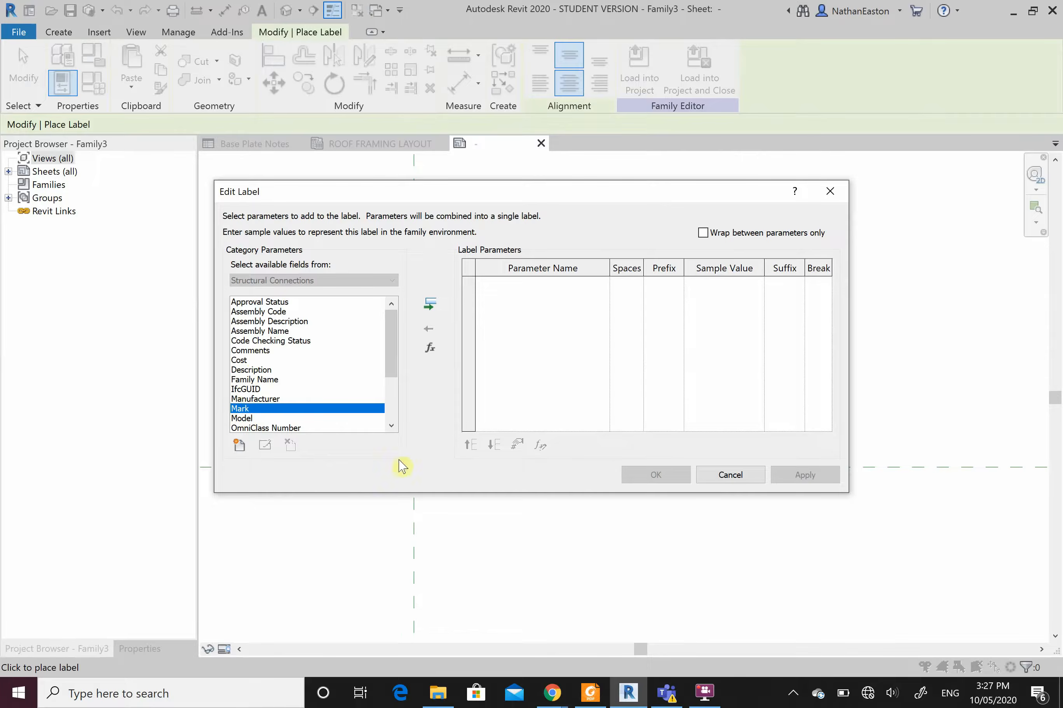
left_click(429, 303)
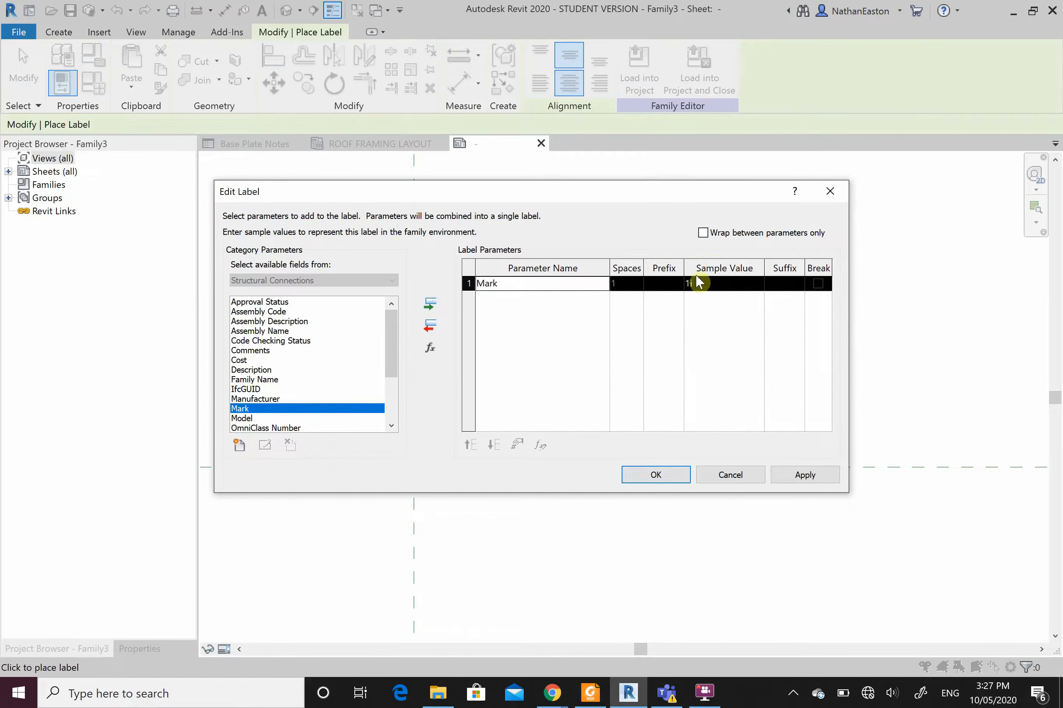
left_click(708, 286)
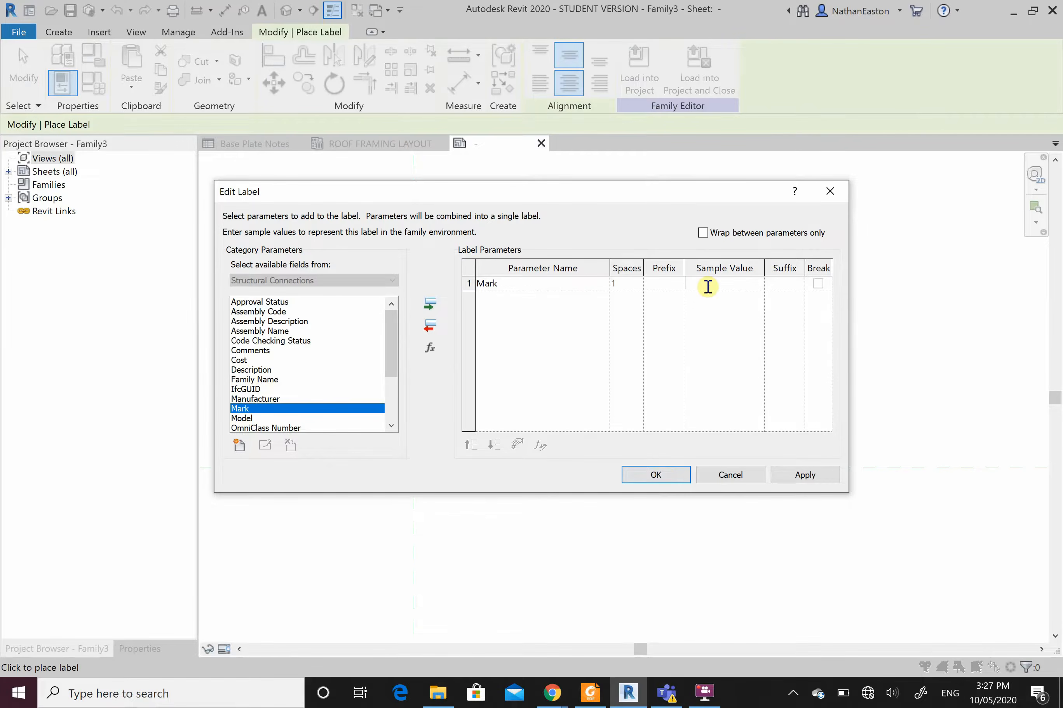
type("x")
left_click(805, 475)
left_click(654, 478)
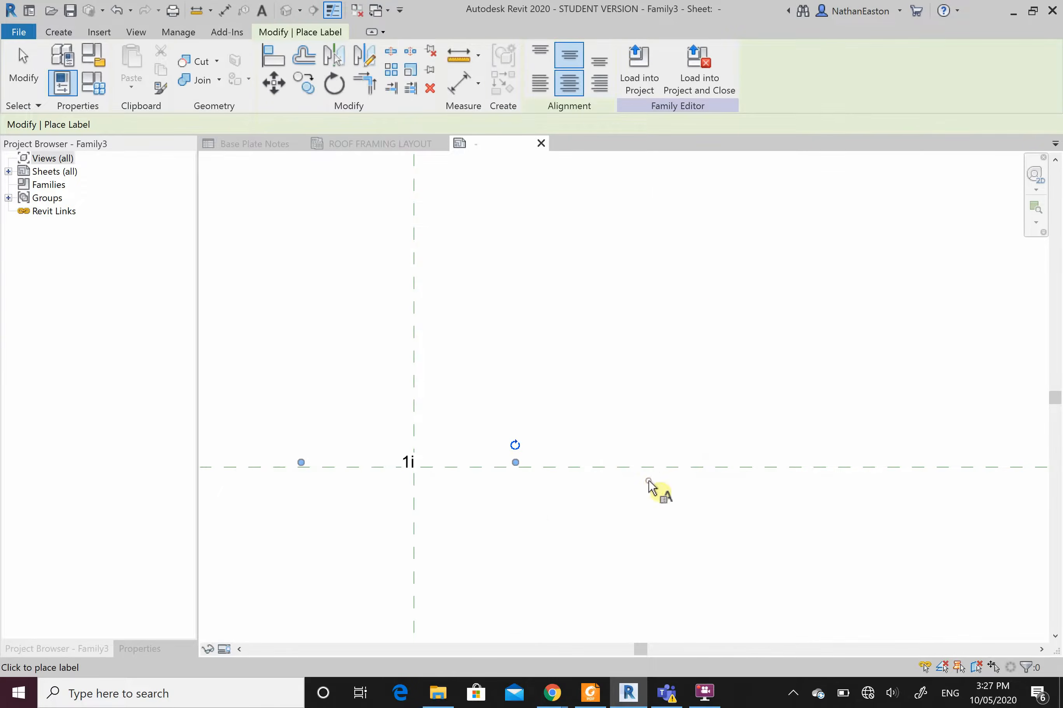
key("Escape")
key("Escape")
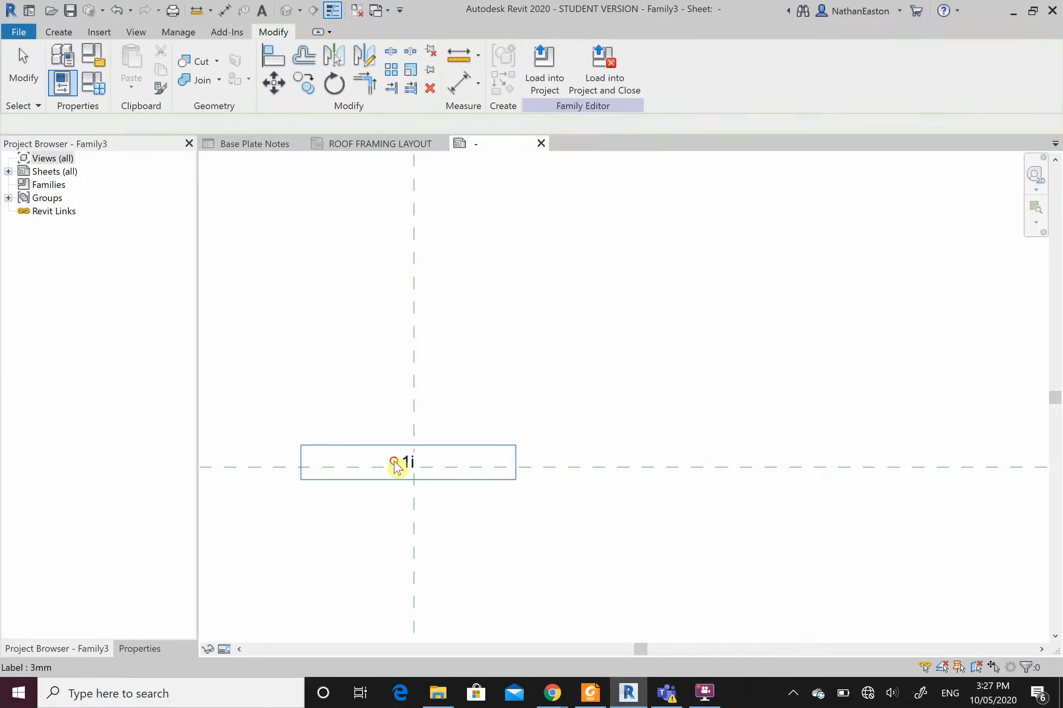
- Narrow the Mark label's box so it fits more closely around its text
left_click(348, 476)
scroll(311, 475, "up", 2)
left_click_drag(296, 457, 465, 469)
key("Escape")
scroll(474, 468, "up", 2)
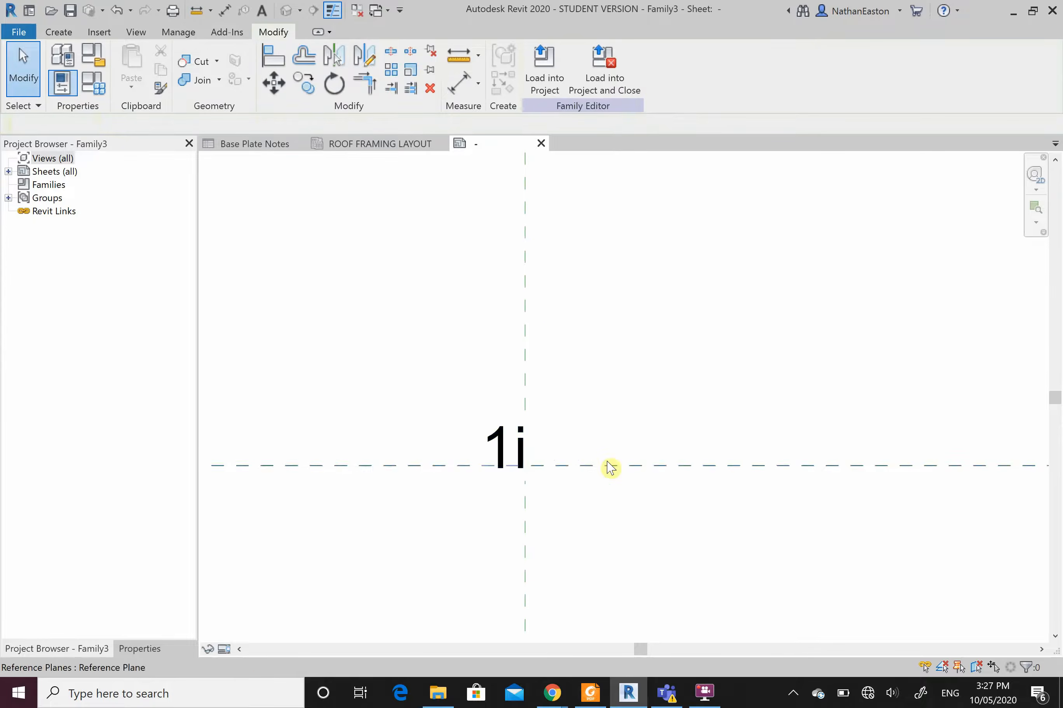
left_click(59, 32)
left_click(126, 75)
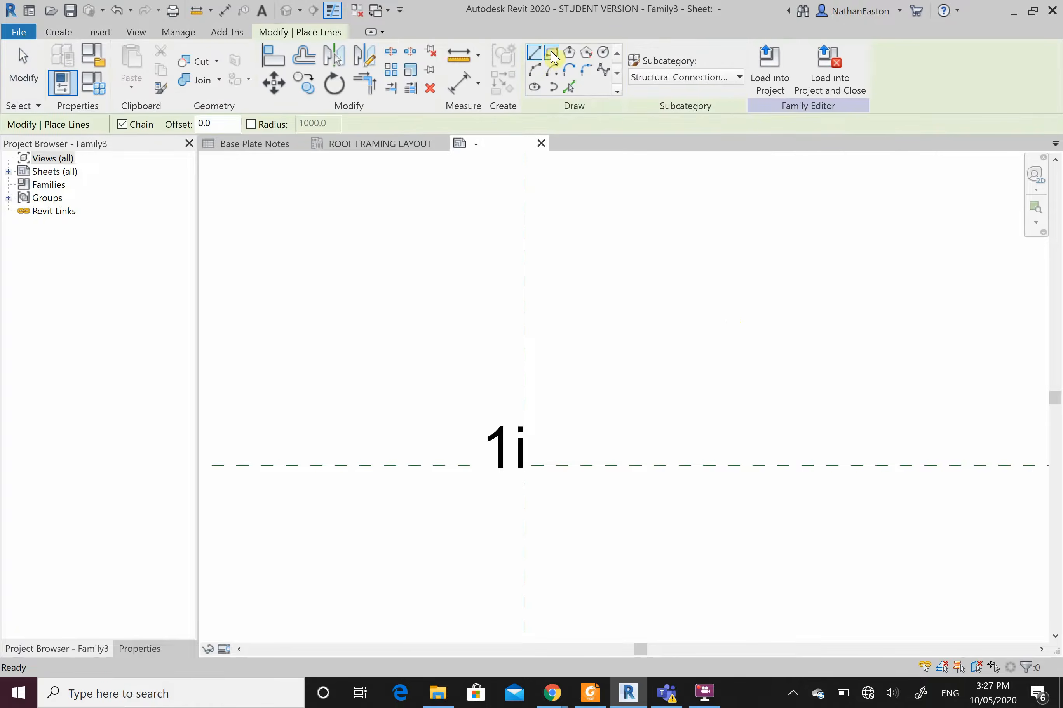
left_click(552, 53)
left_click(451, 387)
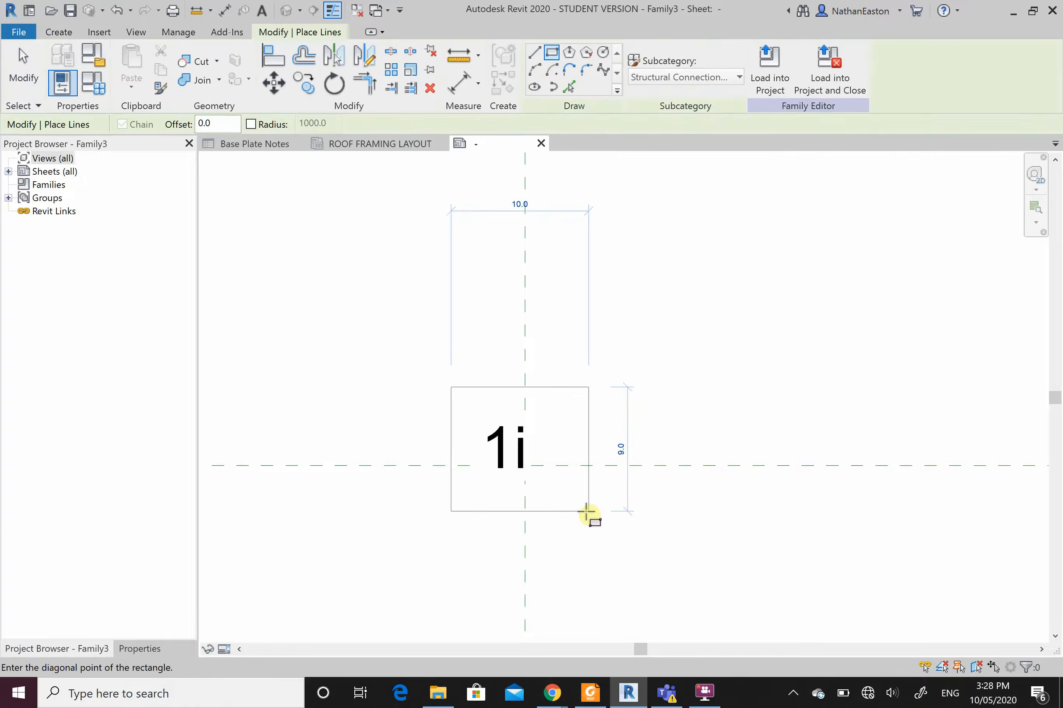
key("Escape")
left_click(603, 52)
left_click(525, 478)
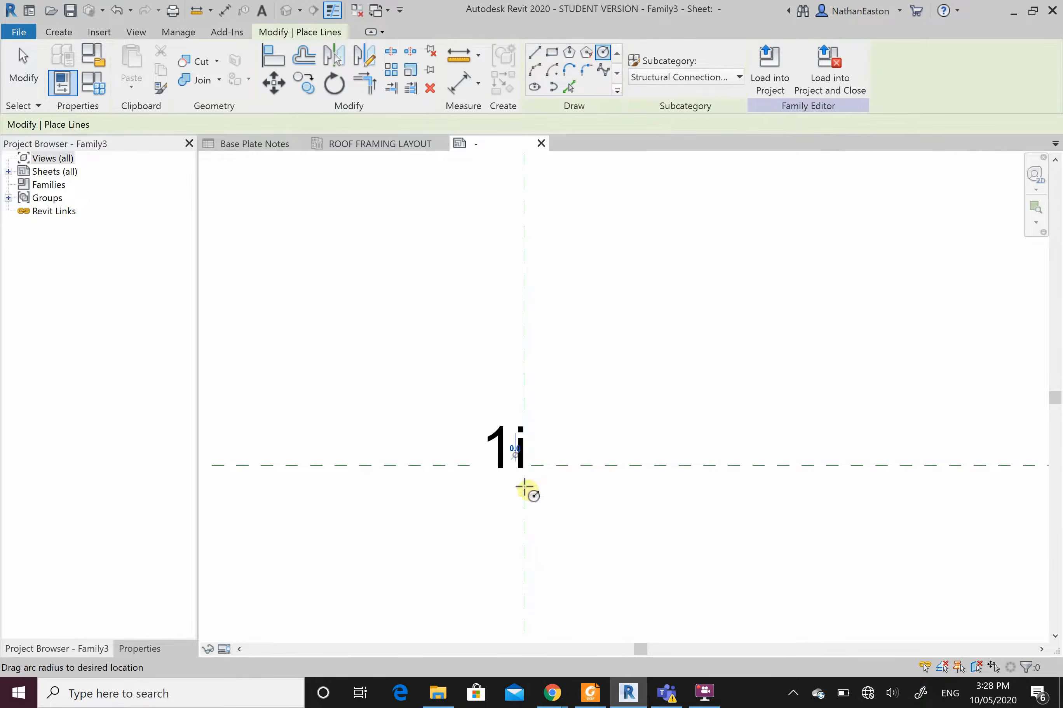
key("Escape")
key("Escape")
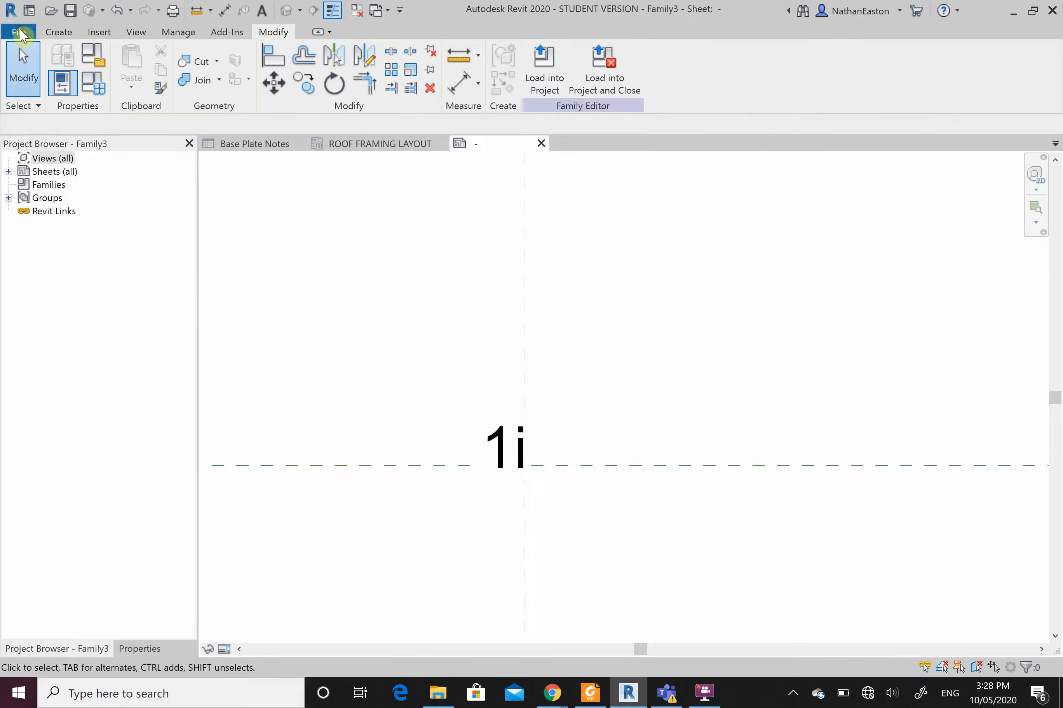
- Save the tag family on the Desktop as "Structural connection tag" and close the family file
left_click(18, 31)
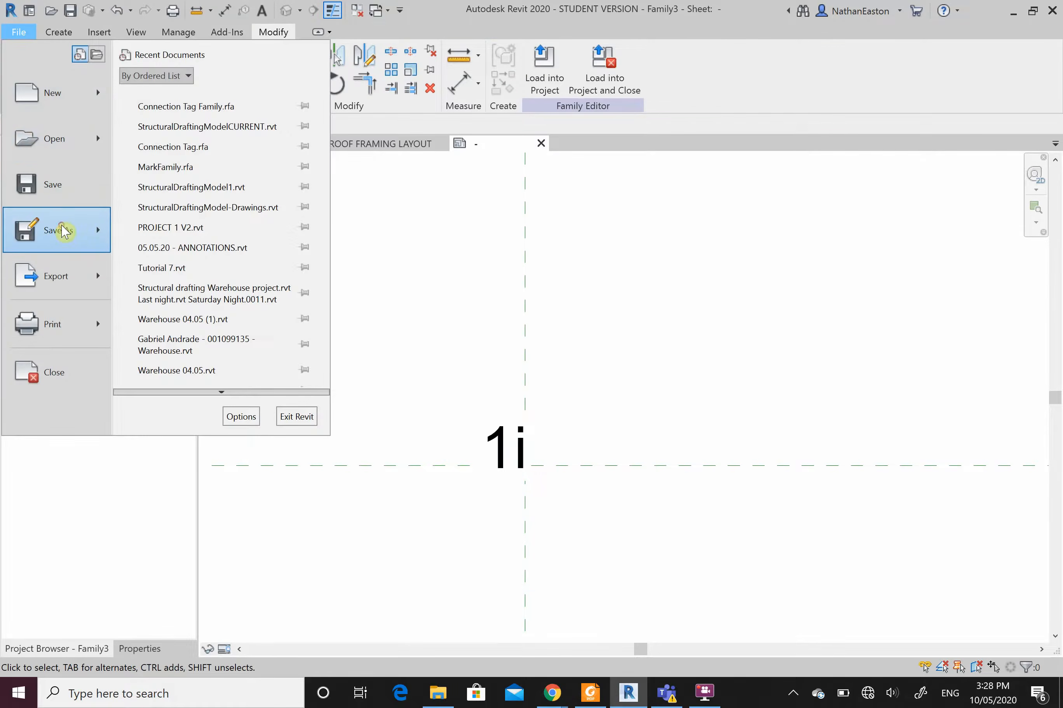
mouse_move(64, 230)
left_click(201, 216)
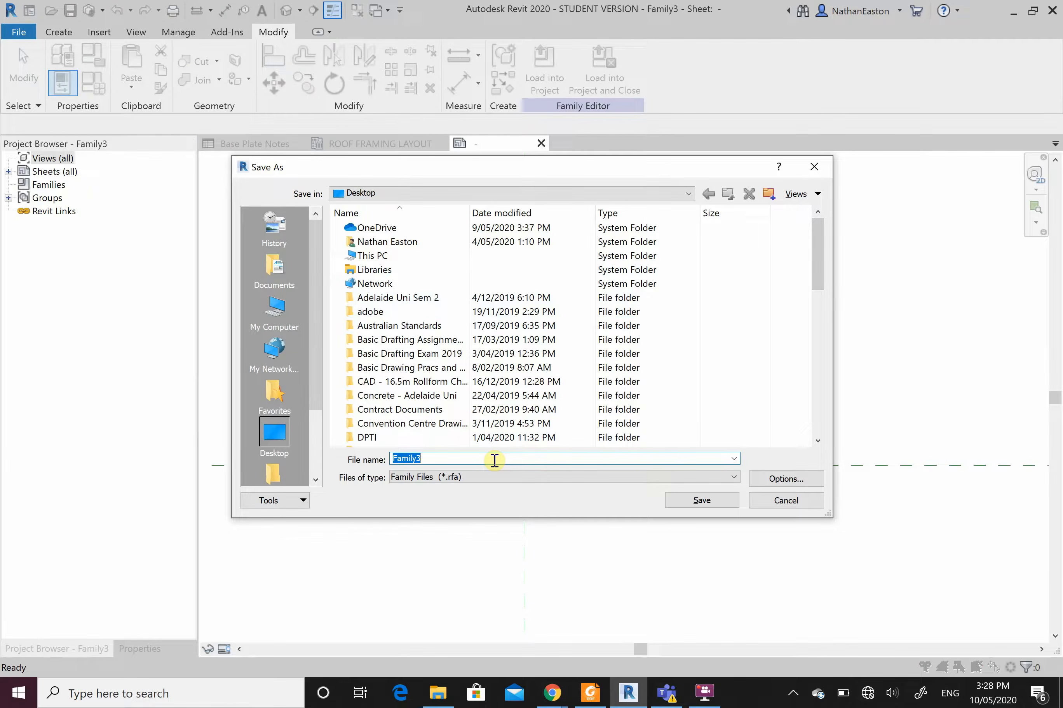
type("sTRU")
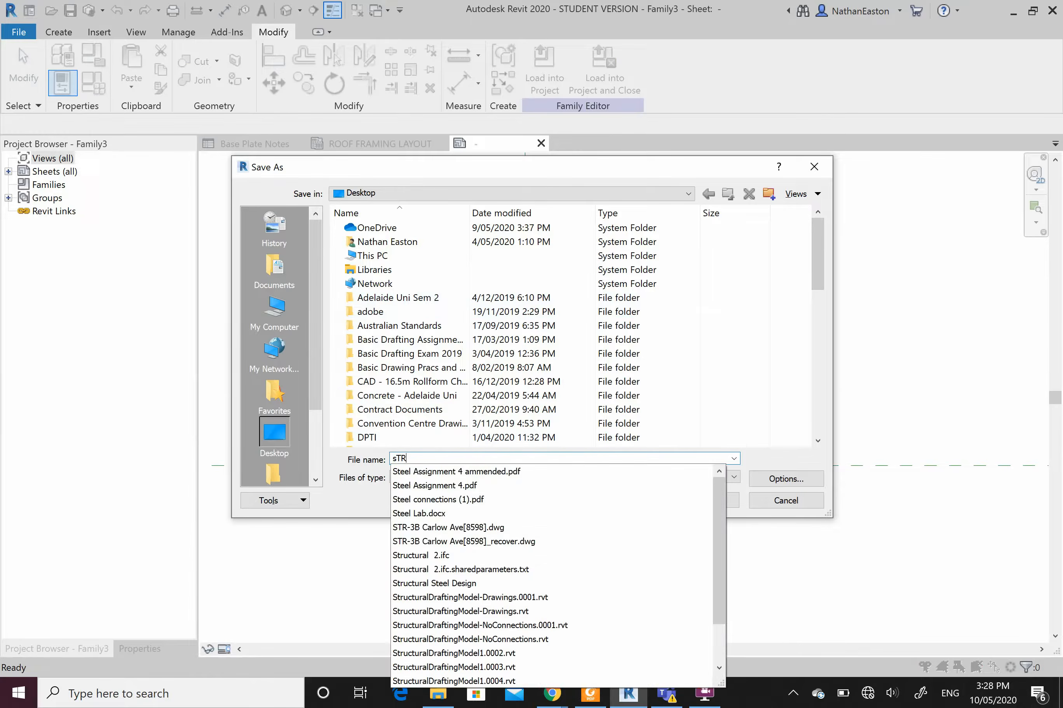
key("BackSpace")
key("BackSpace")
key("BackSpace")
key("BackSpace")
key("BackSpace")
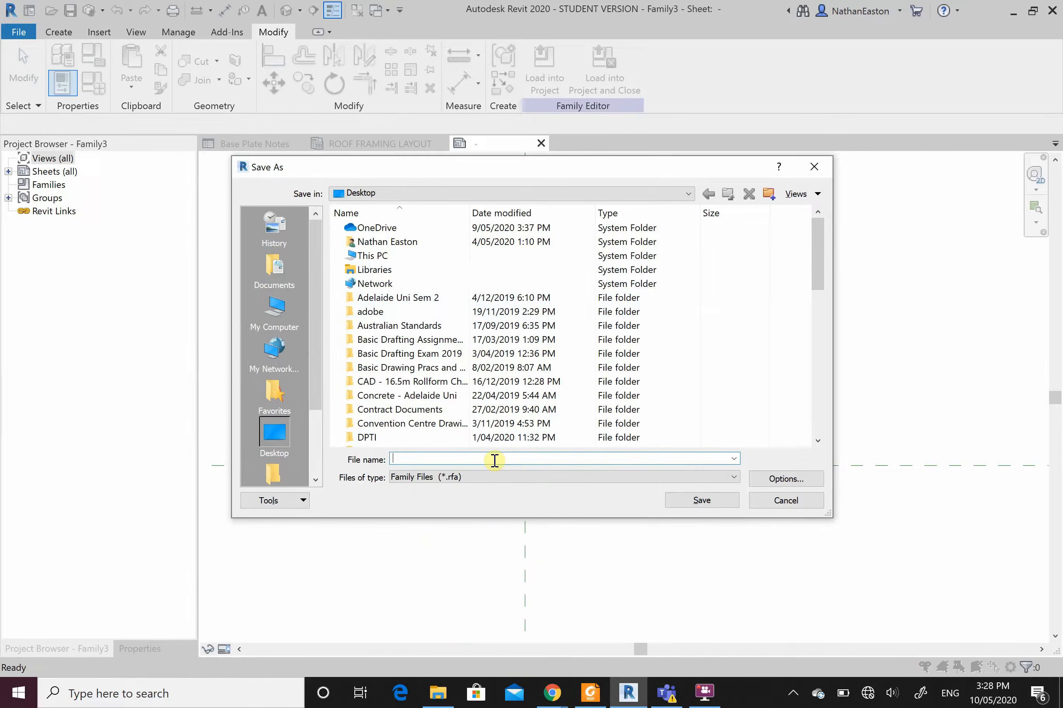
type("STruc")
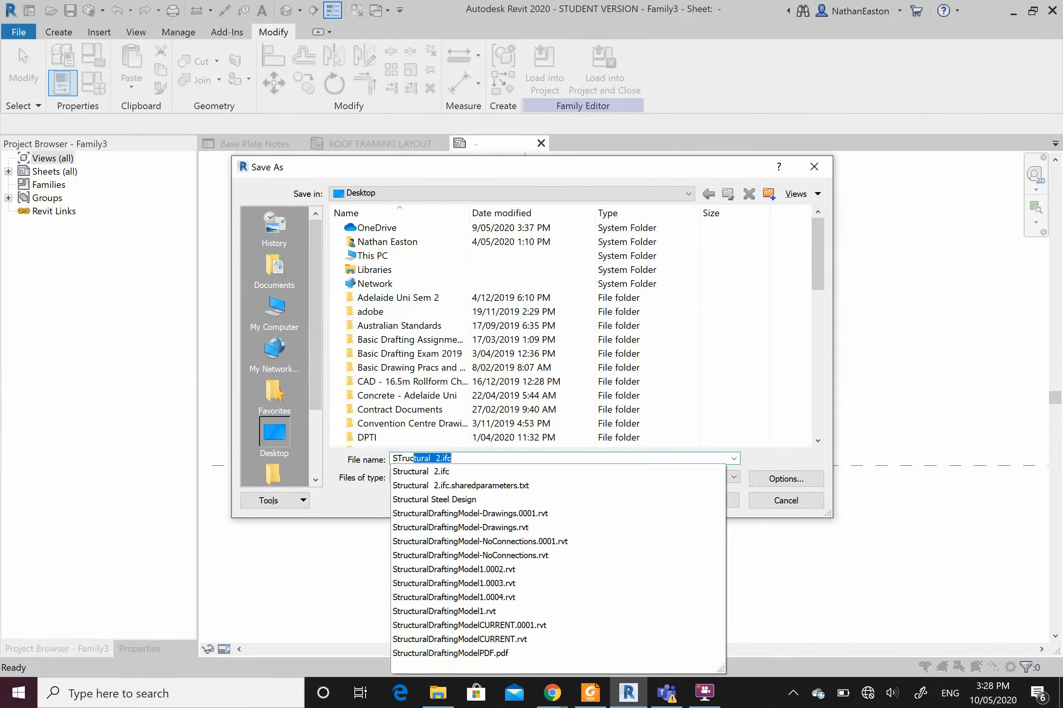
type("tural connection tag")
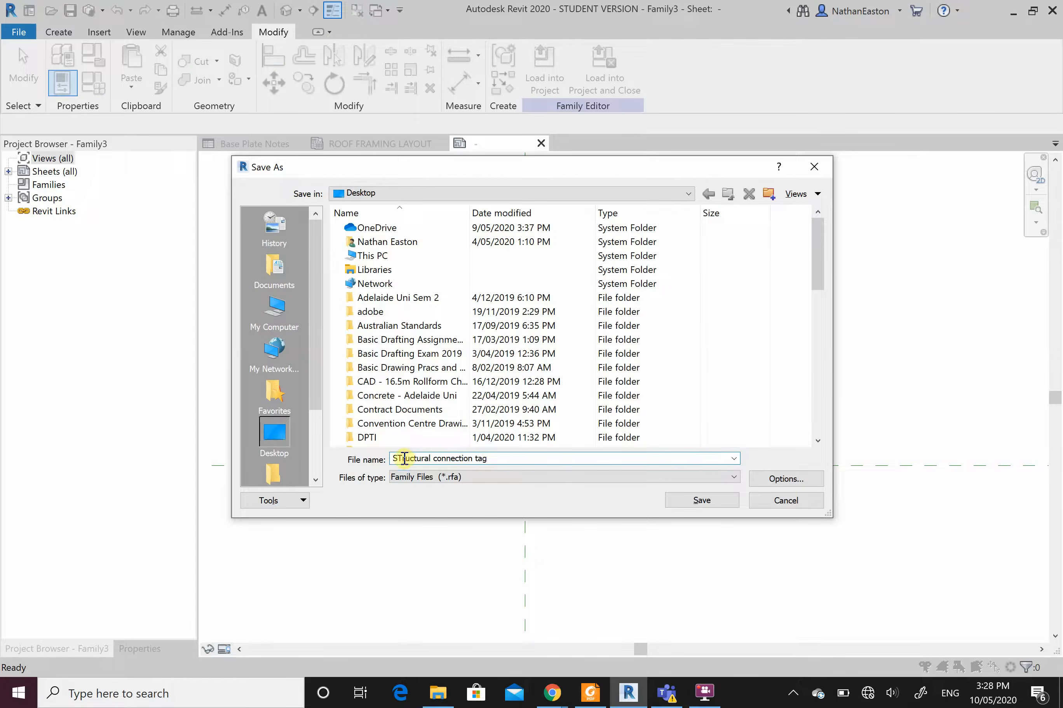
key("BackSpace")
type("t")
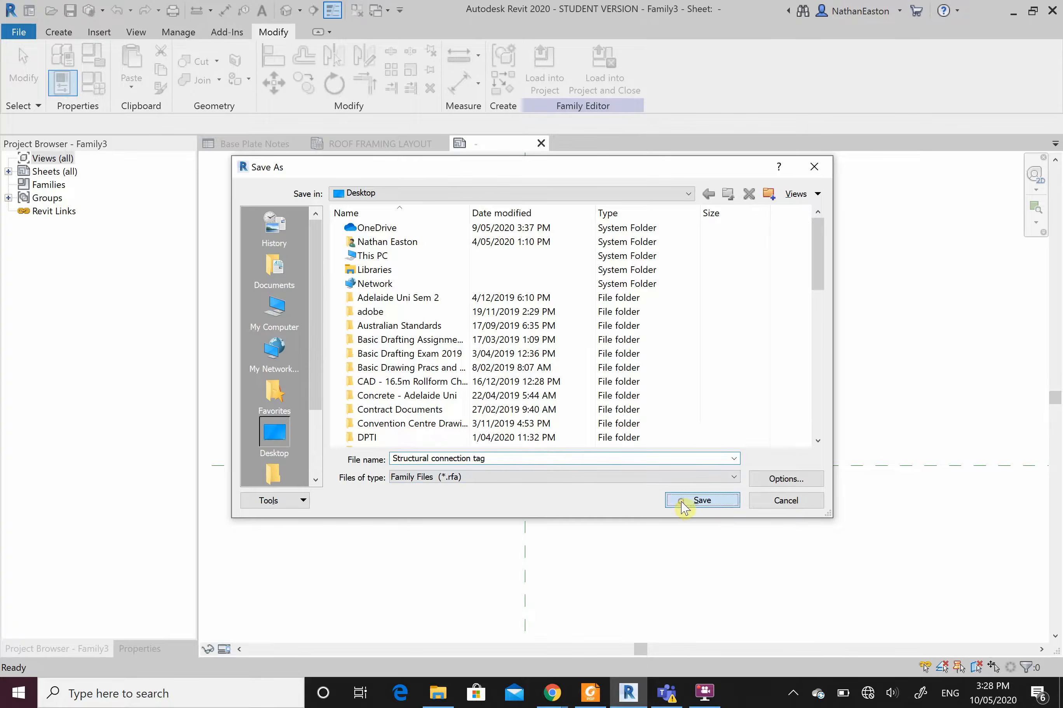
left_click(686, 500)
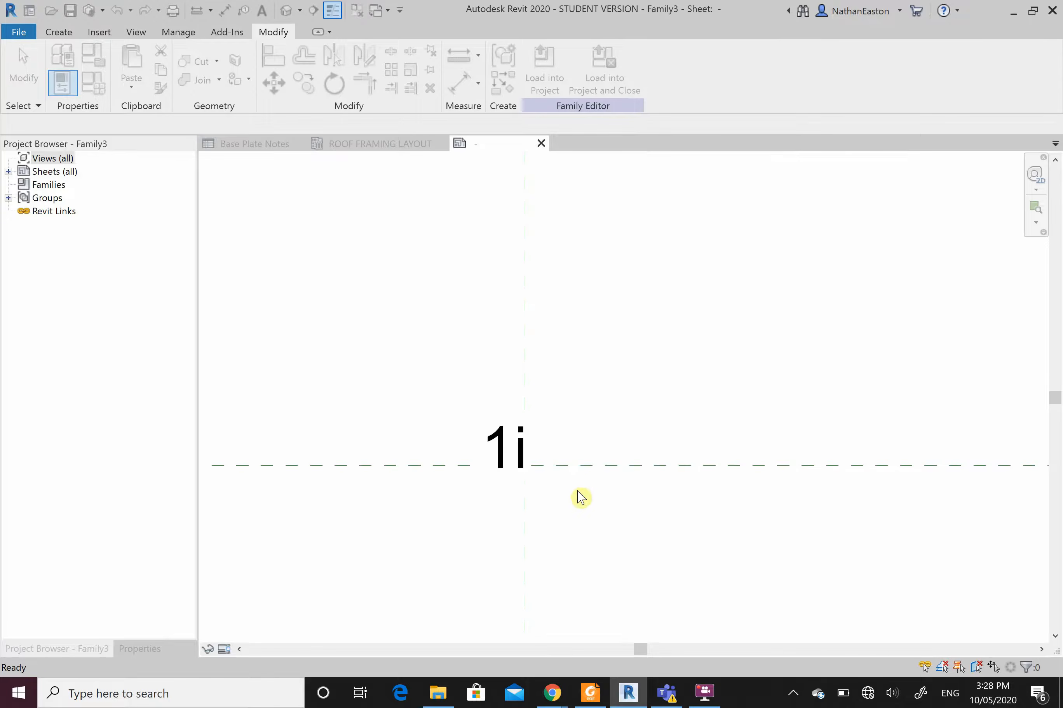
left_click(542, 144)
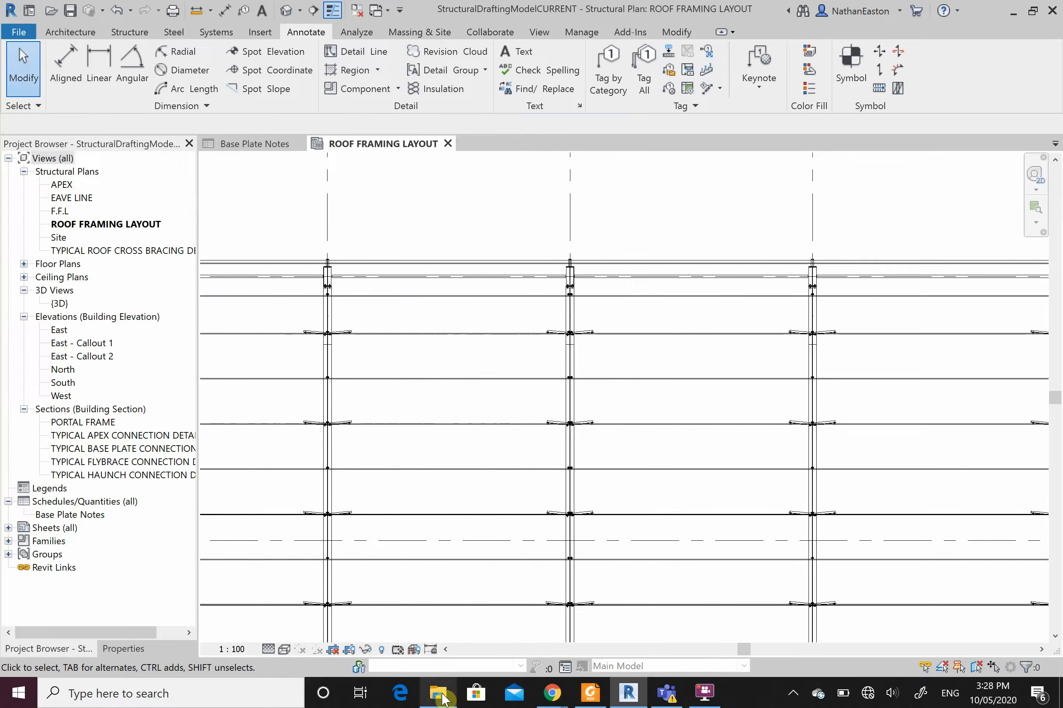
- Switch to File Explorer, copy the Structural connection tag family file on the Desktop, and return to the Revit project
left_click(441, 628)
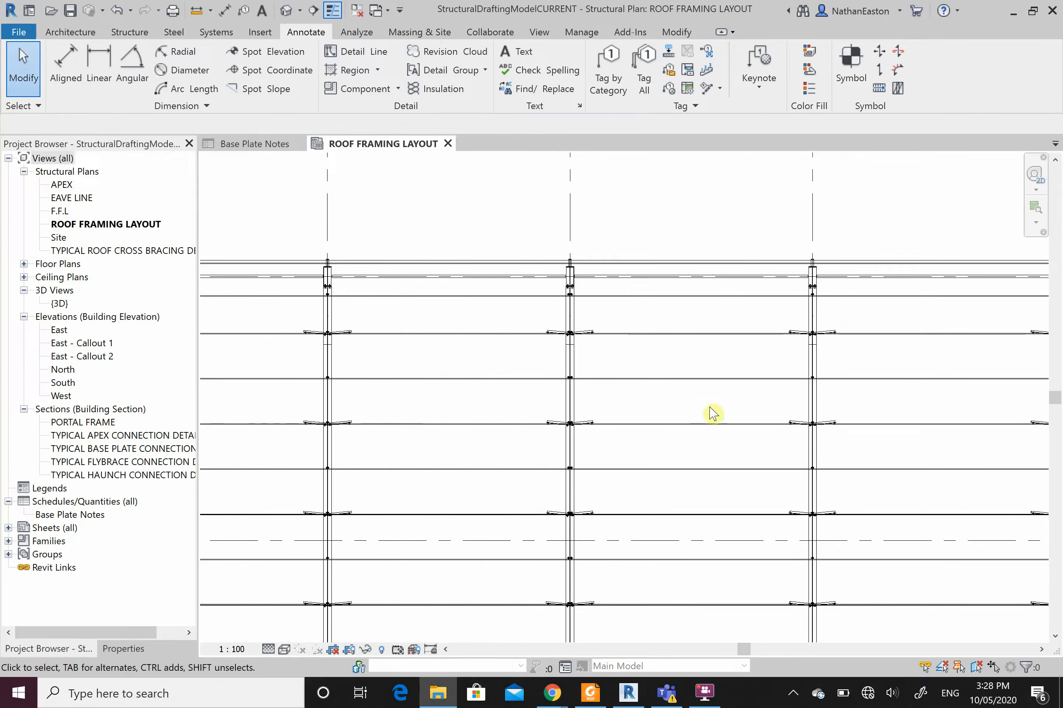
left_click(438, 693)
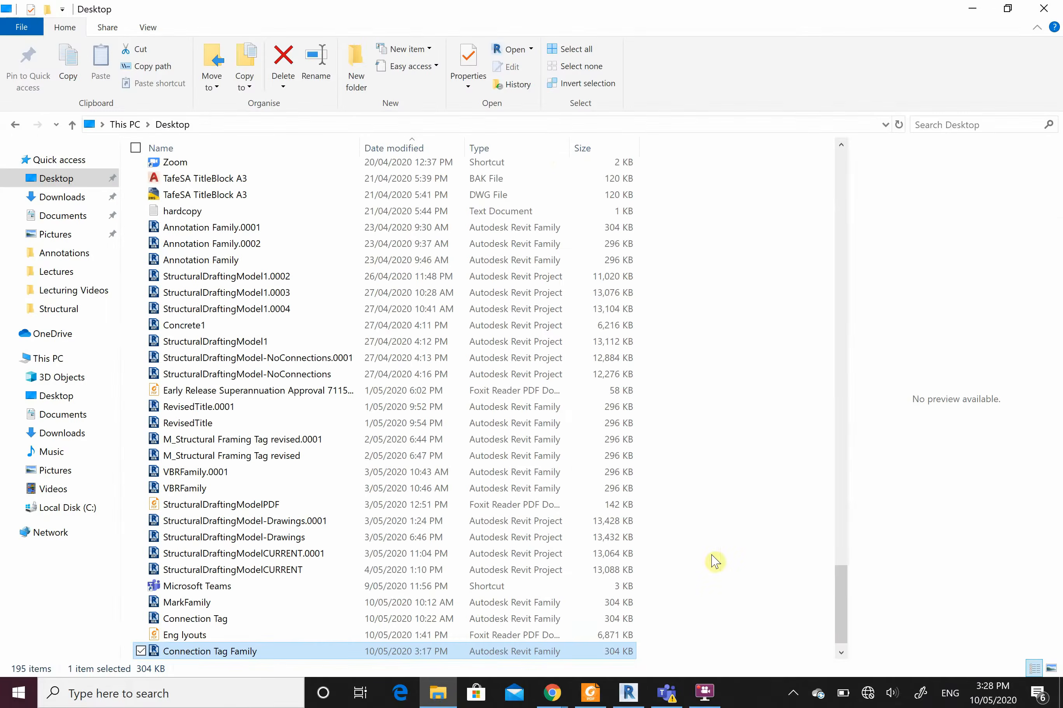
scroll(830, 612, "down", 1)
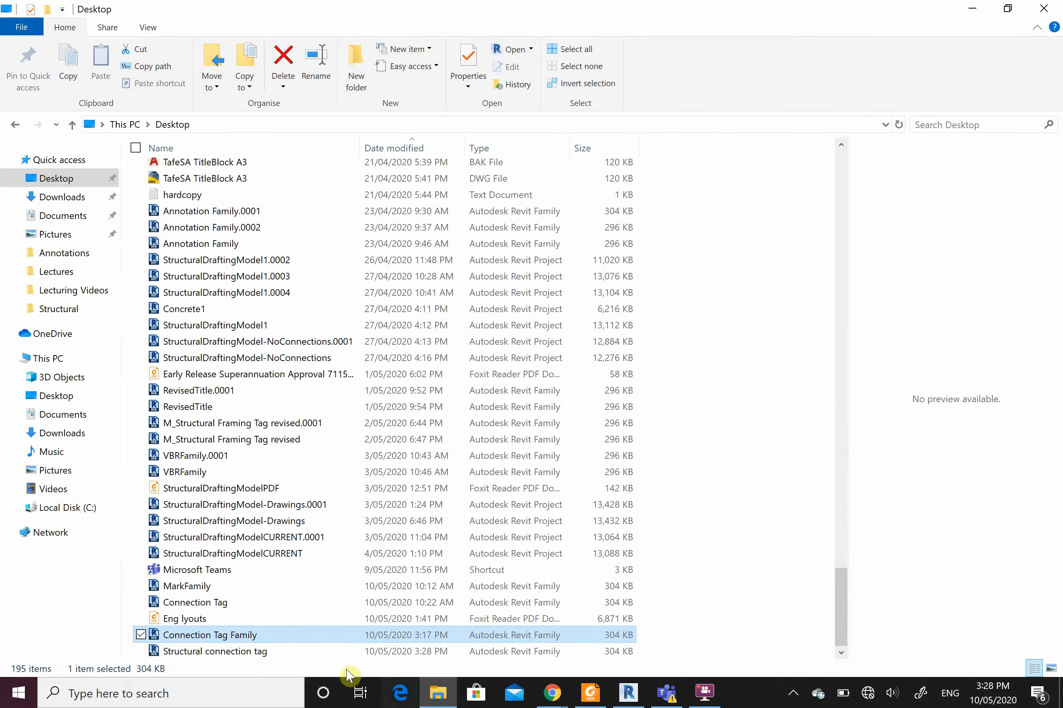
left_click(317, 652)
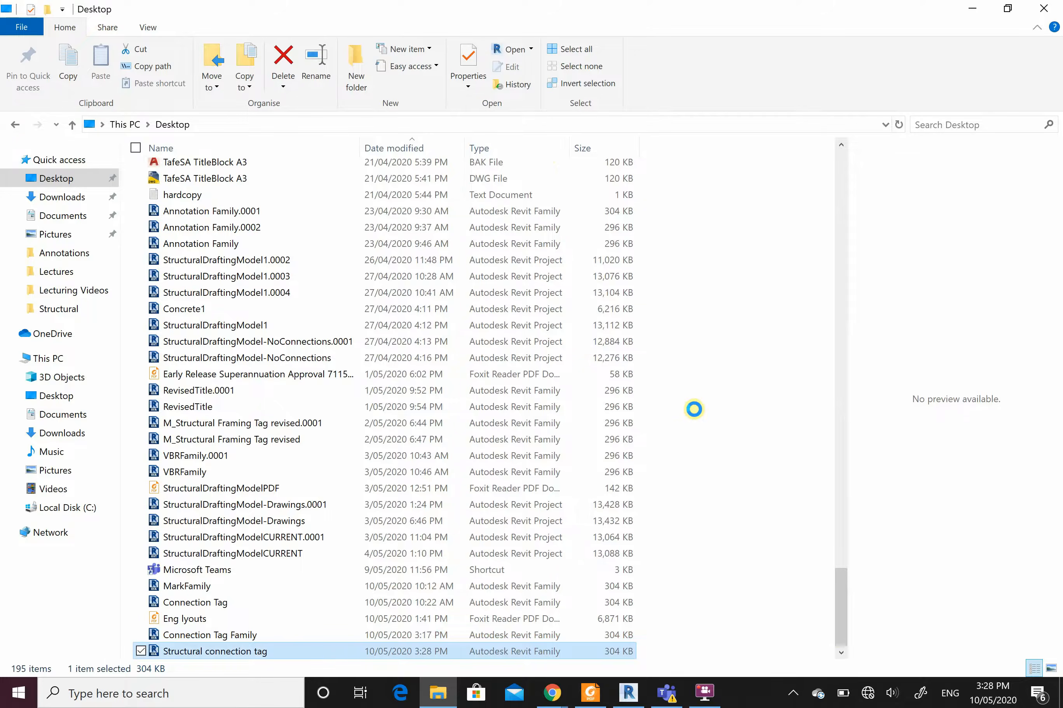
left_click(972, 8)
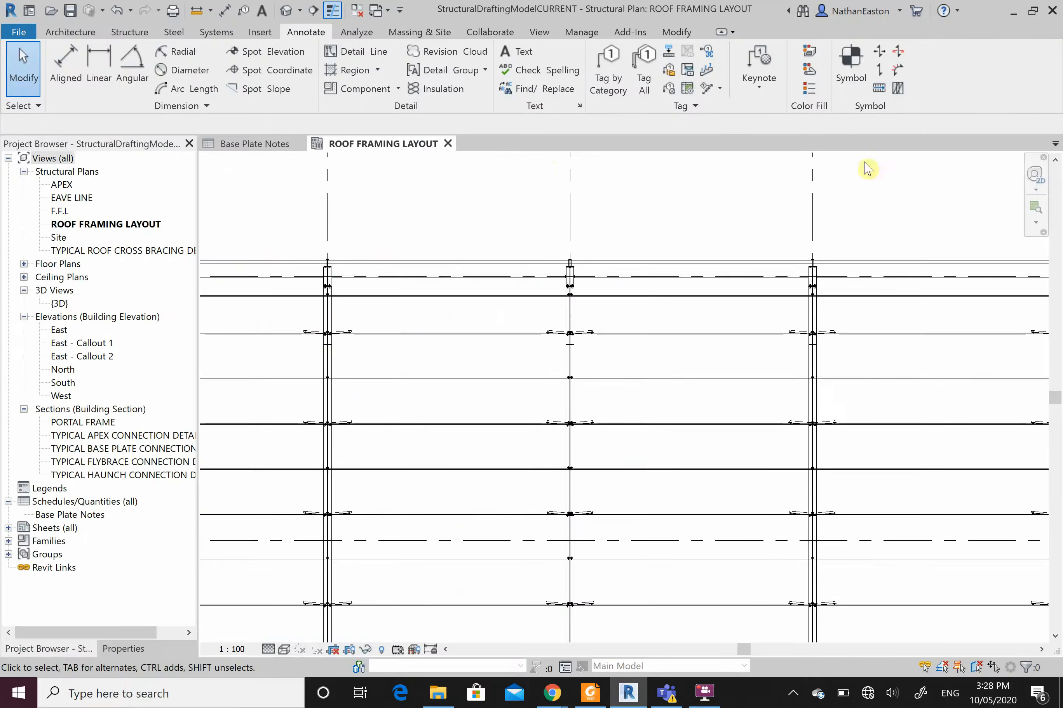
- Paste the Structural connection tag file into the Annotations folder and load that family into the project
scroll(562, 328, "down", 1)
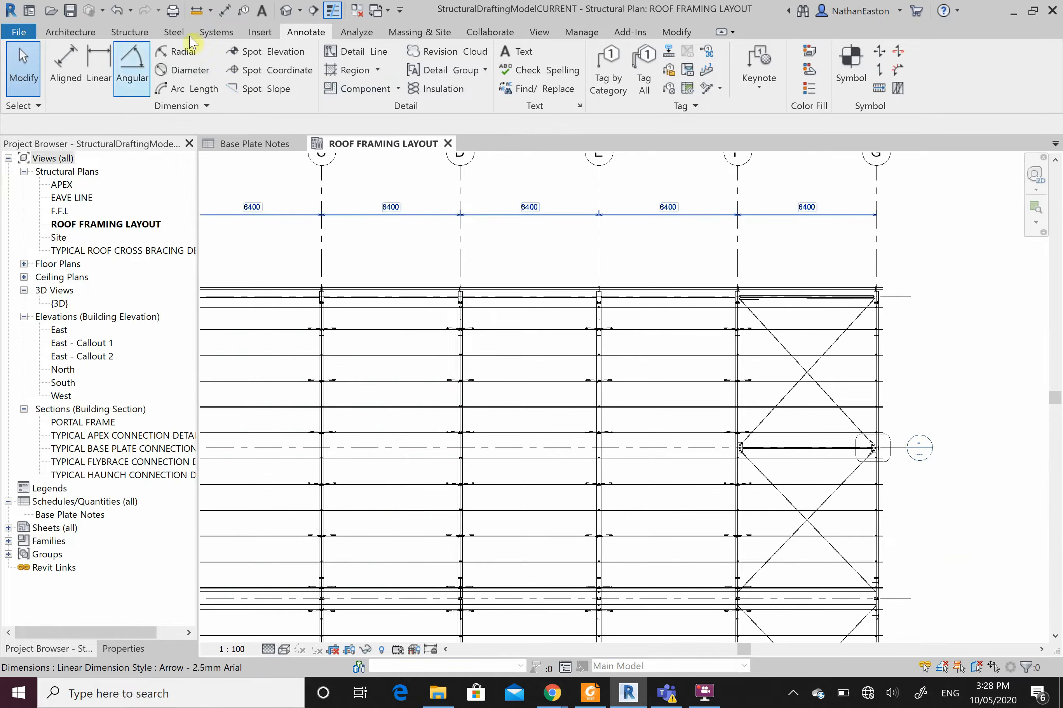
left_click(259, 31)
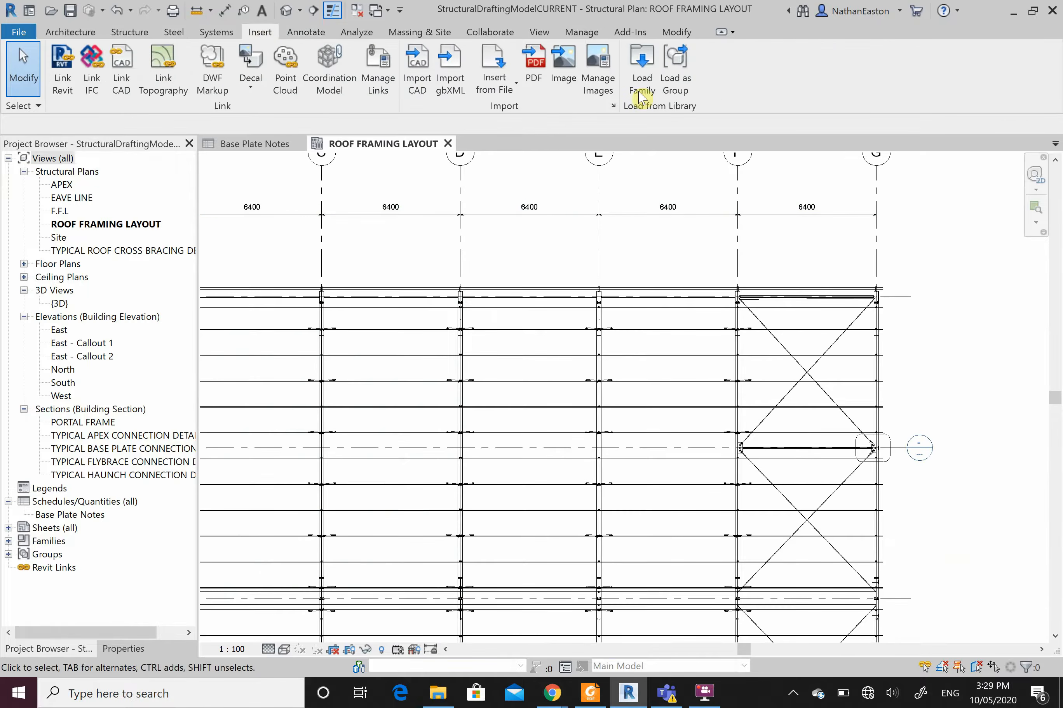
left_click(642, 73)
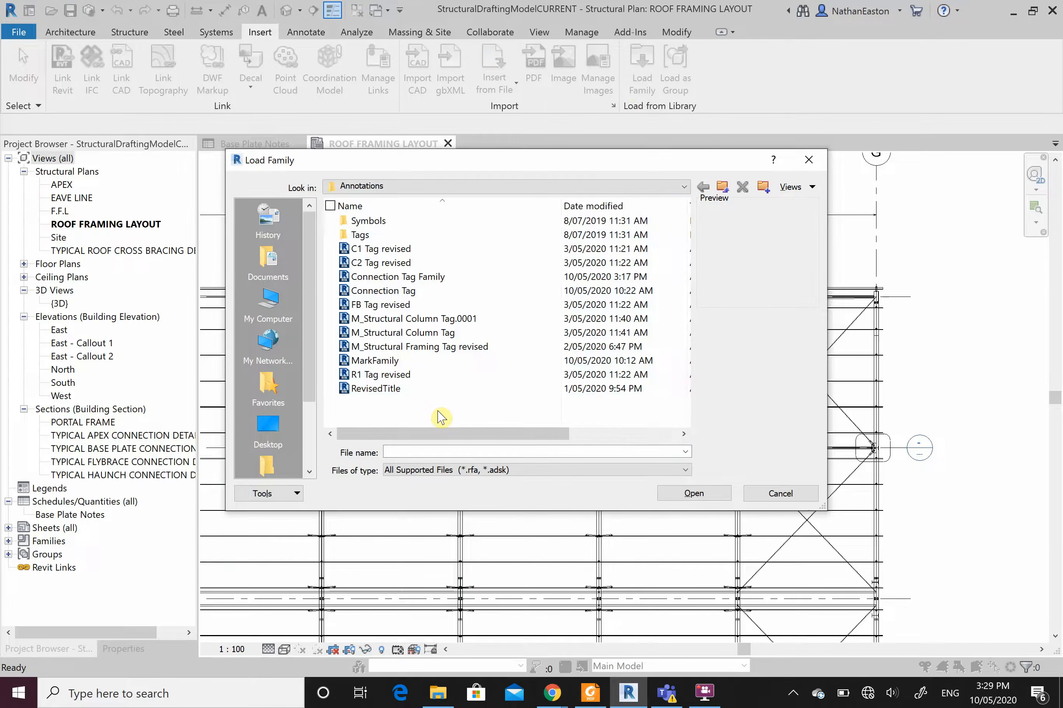
left_click(529, 405)
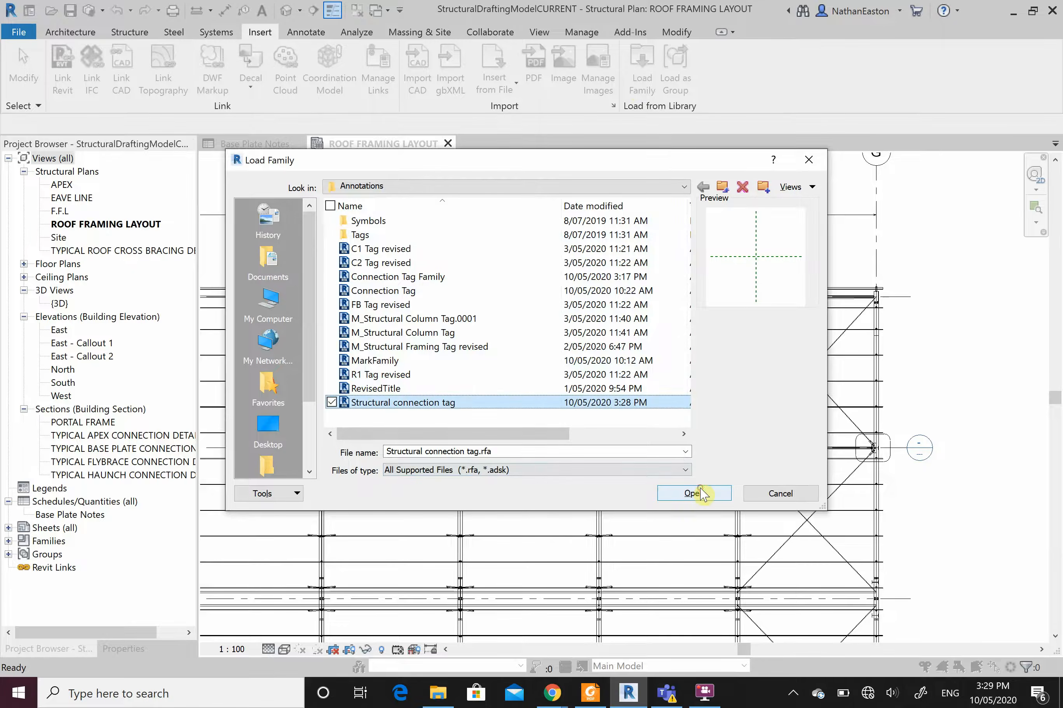
left_click(706, 499)
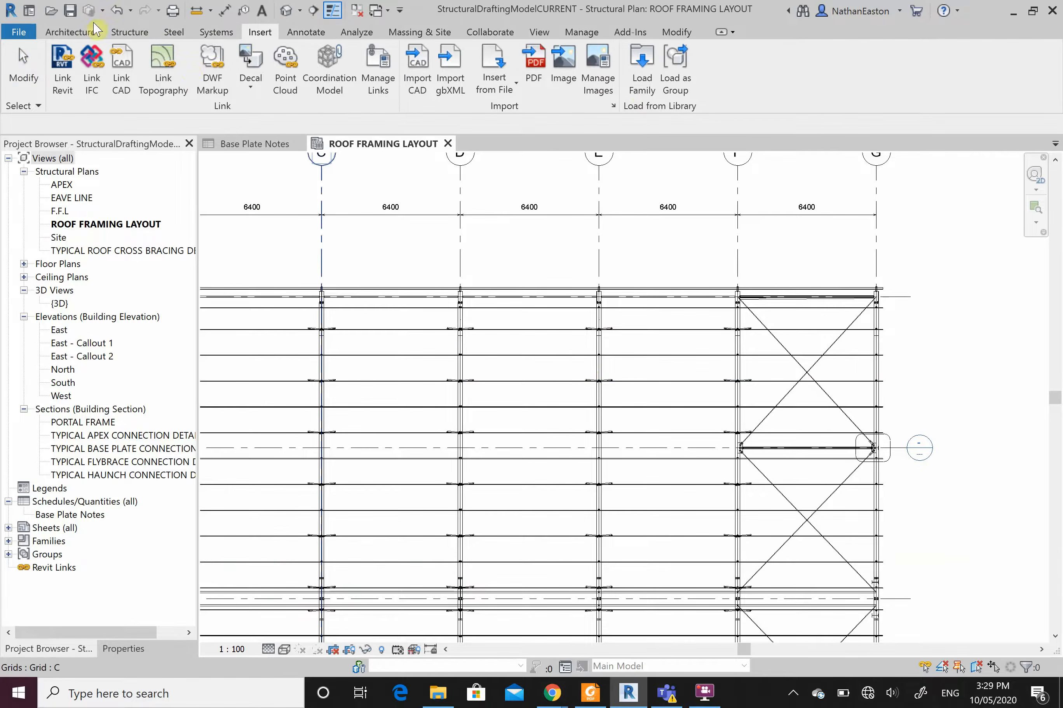
- Tag by category, with attached leaders, the three uppermost fly brace connections on each of grids D and E
left_click(306, 32)
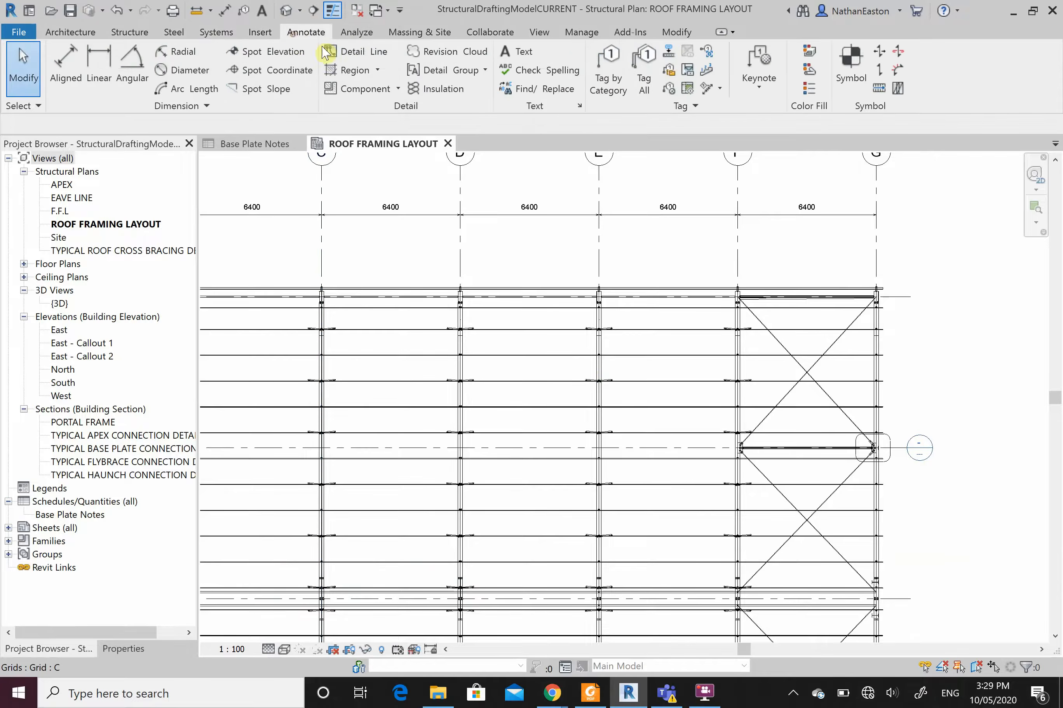
left_click(612, 85)
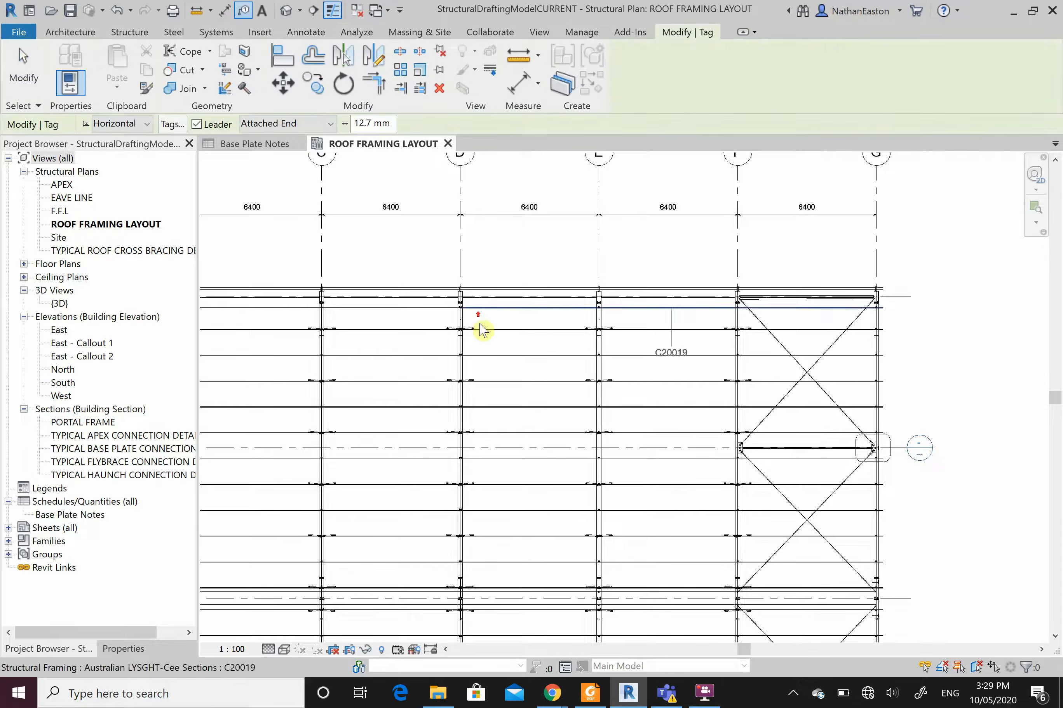
scroll(475, 334, "up", 3)
left_click(471, 337)
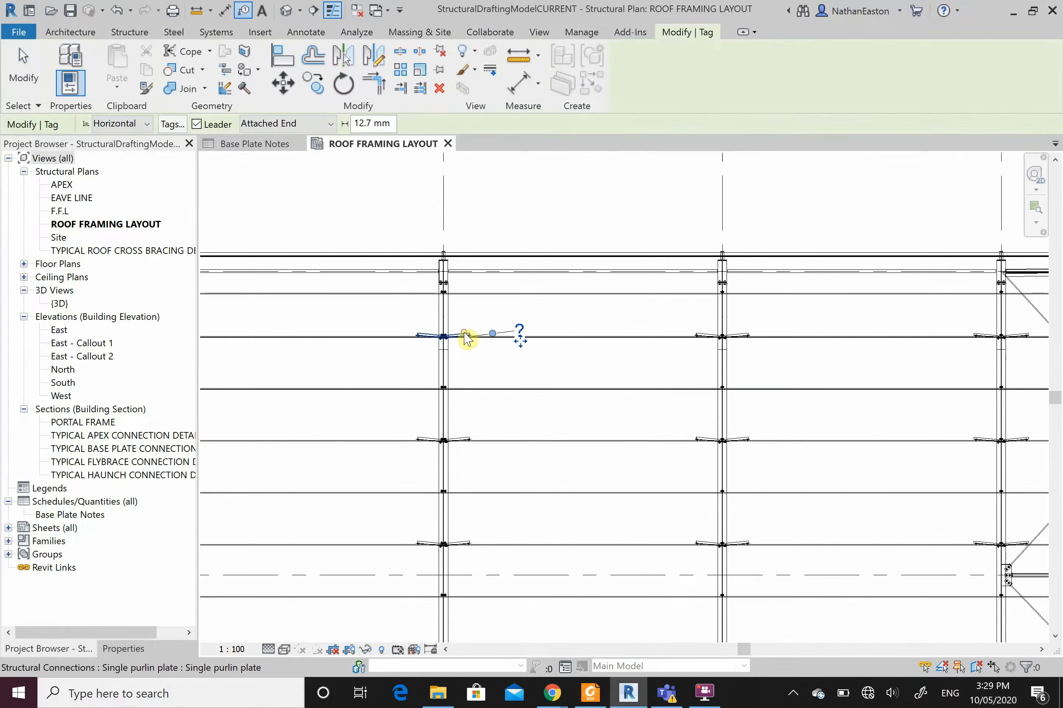
left_click(472, 441)
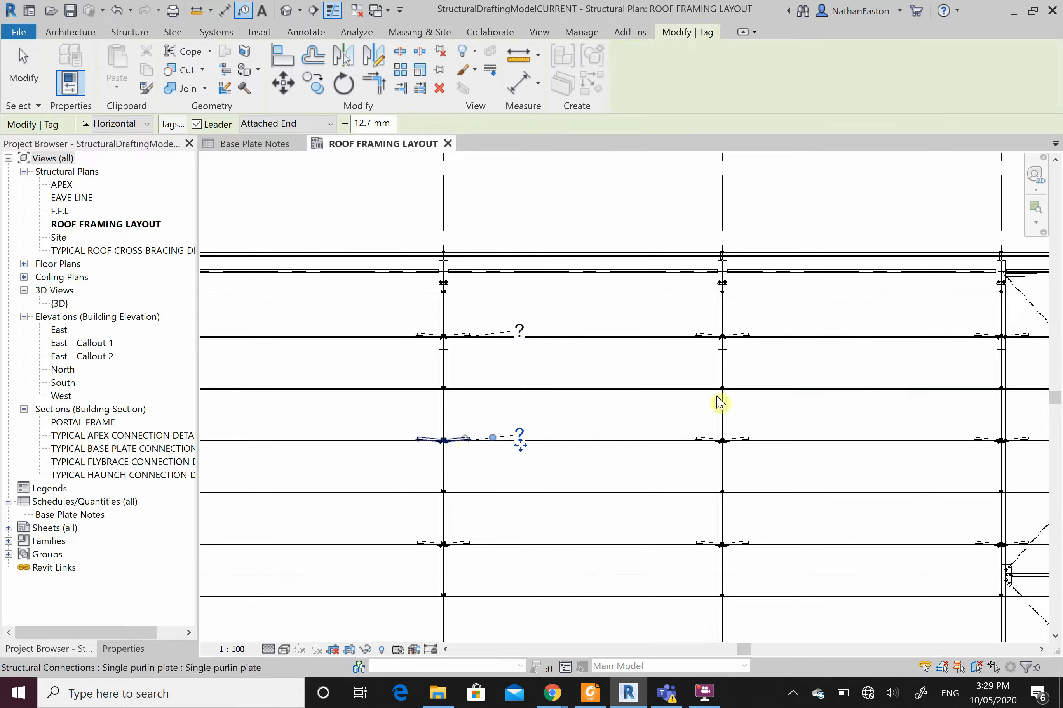
left_click(744, 338)
left_click(746, 442)
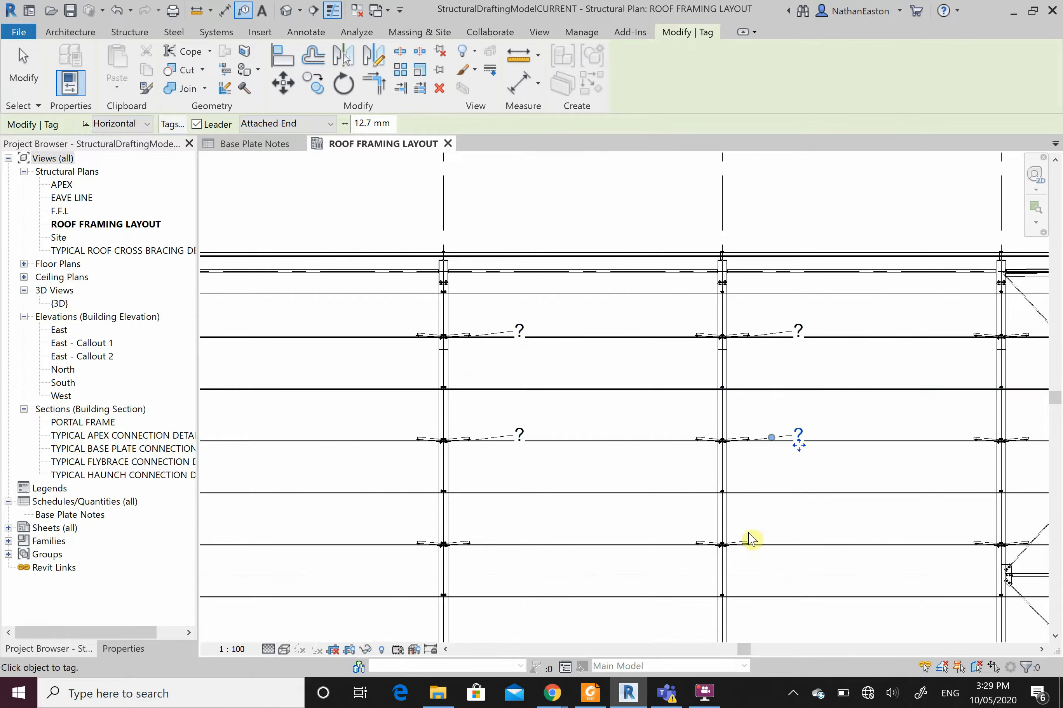
left_click(736, 544)
left_click(472, 545)
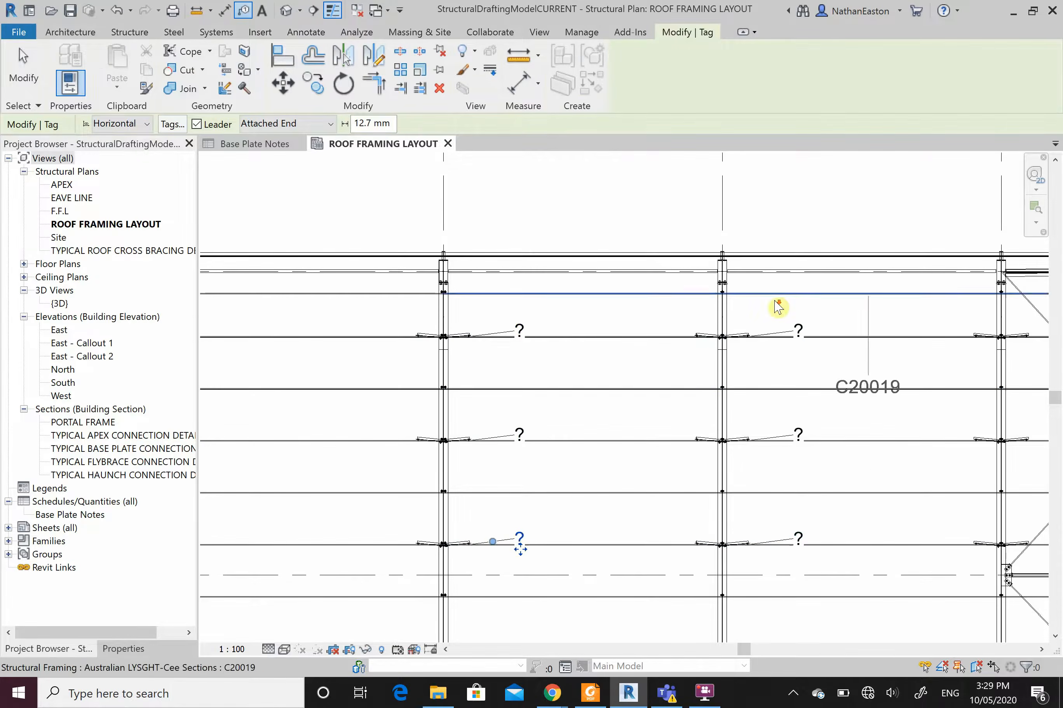
- Tag the three uppermost fly brace connections on grid C and finish tagging
scroll(776, 308, "down", 2)
left_click(389, 327)
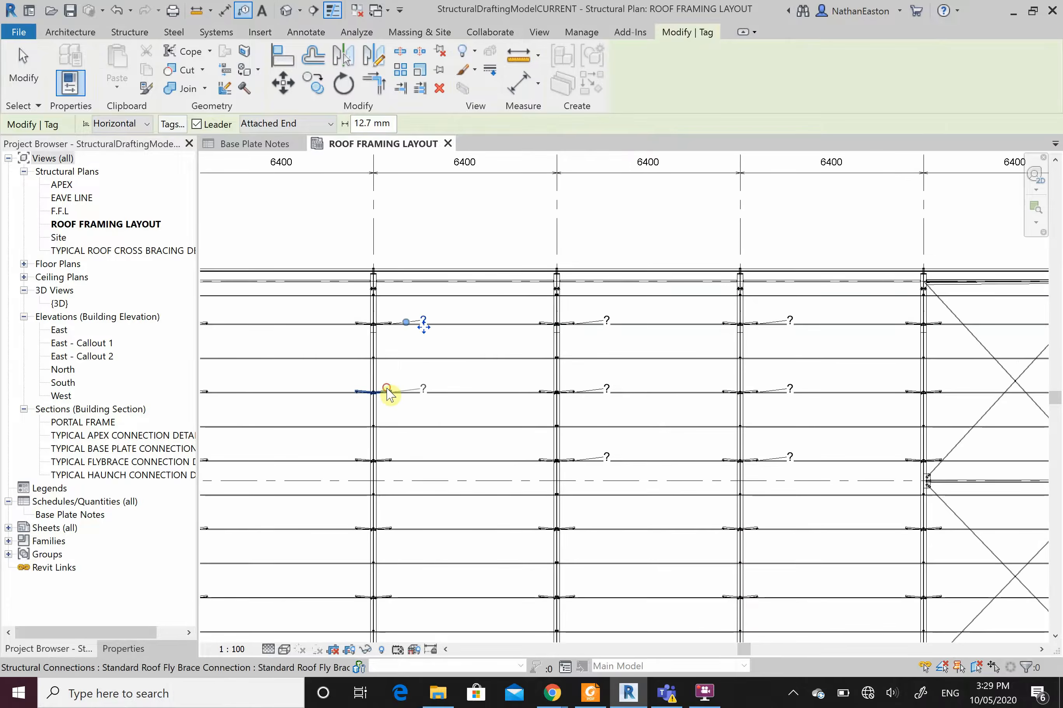
left_click(387, 392)
left_click(391, 460)
key("Escape")
key("Escape")
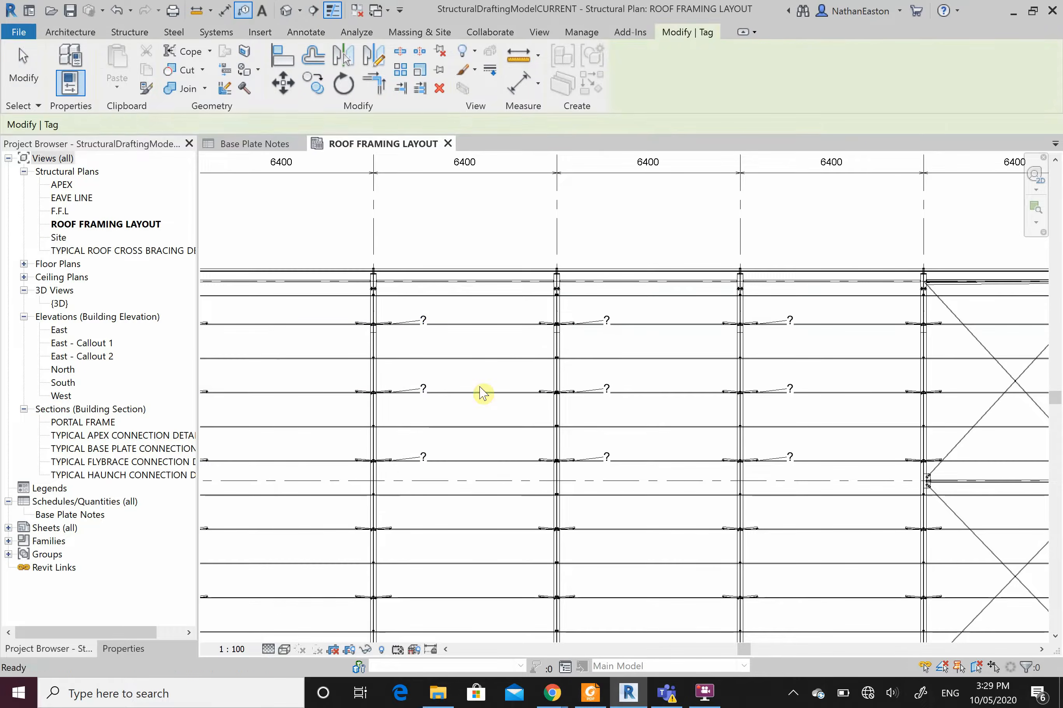
- Set the Mark of the uppermost fly brace connection on grid C to FB
left_click(423, 321)
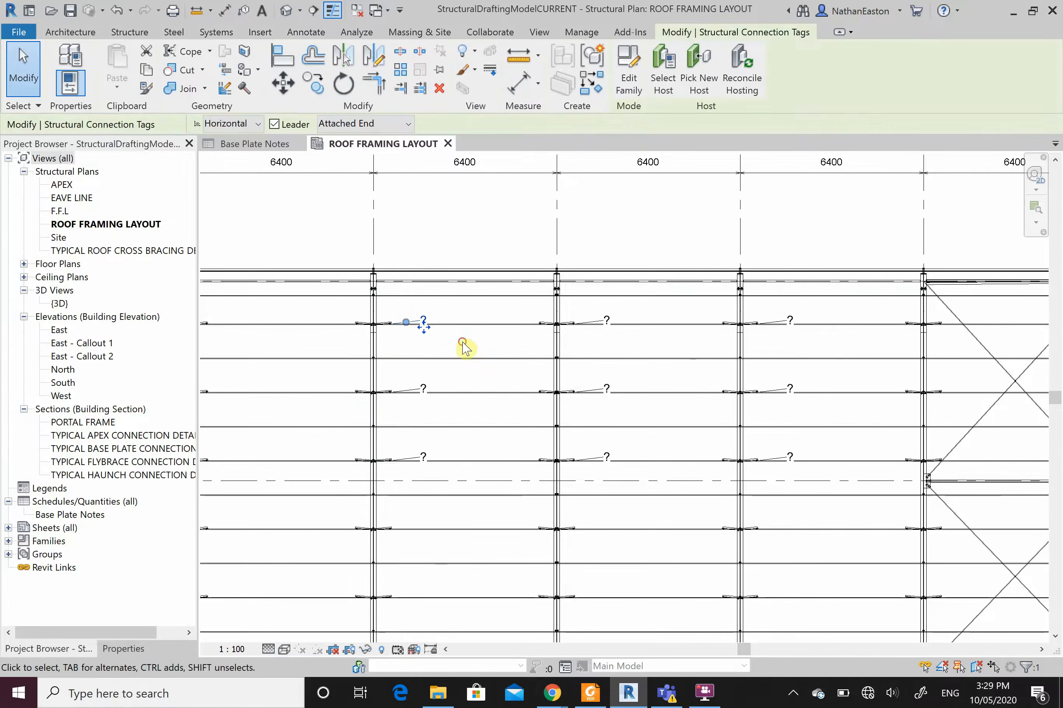
key("Escape")
left_click(377, 337)
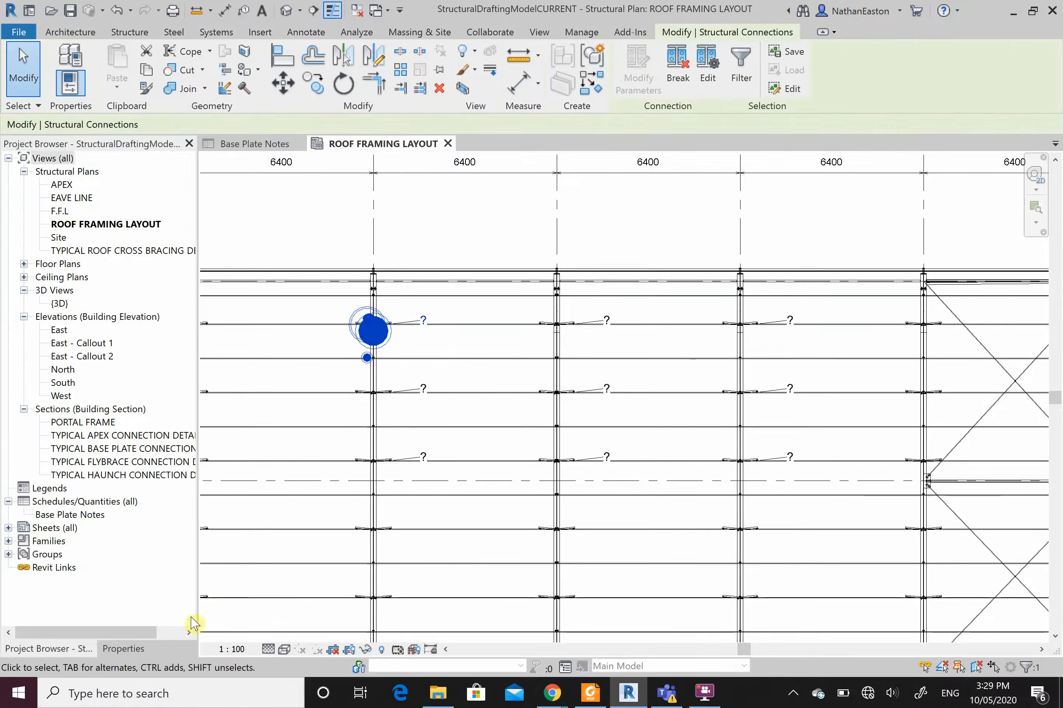
left_click(124, 649)
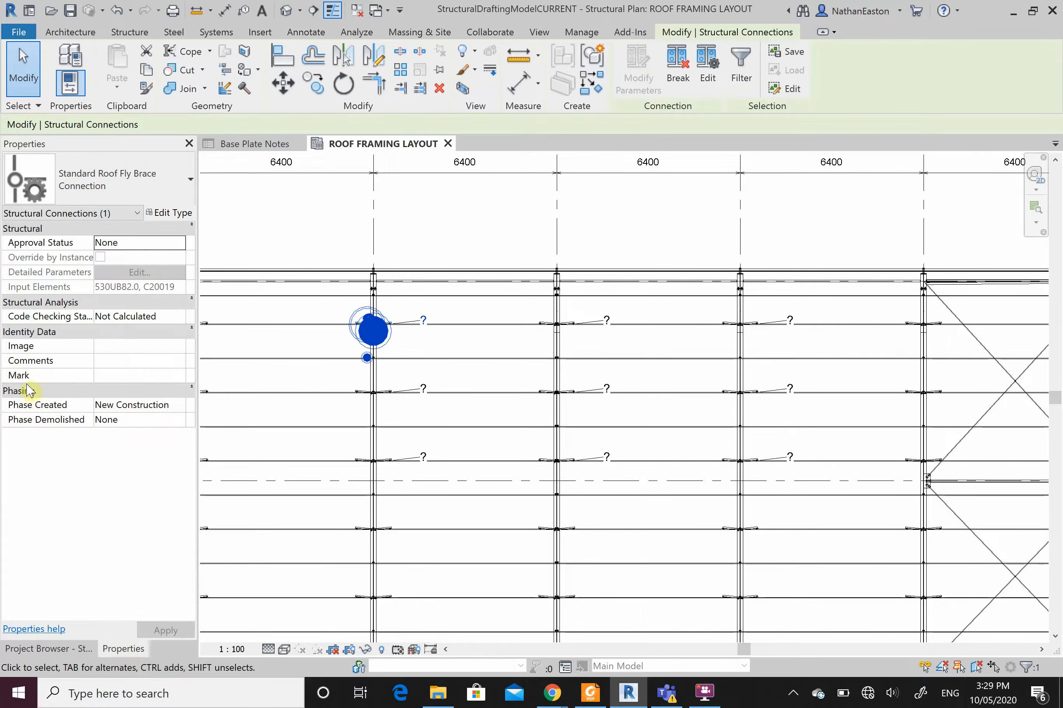
left_click(116, 376)
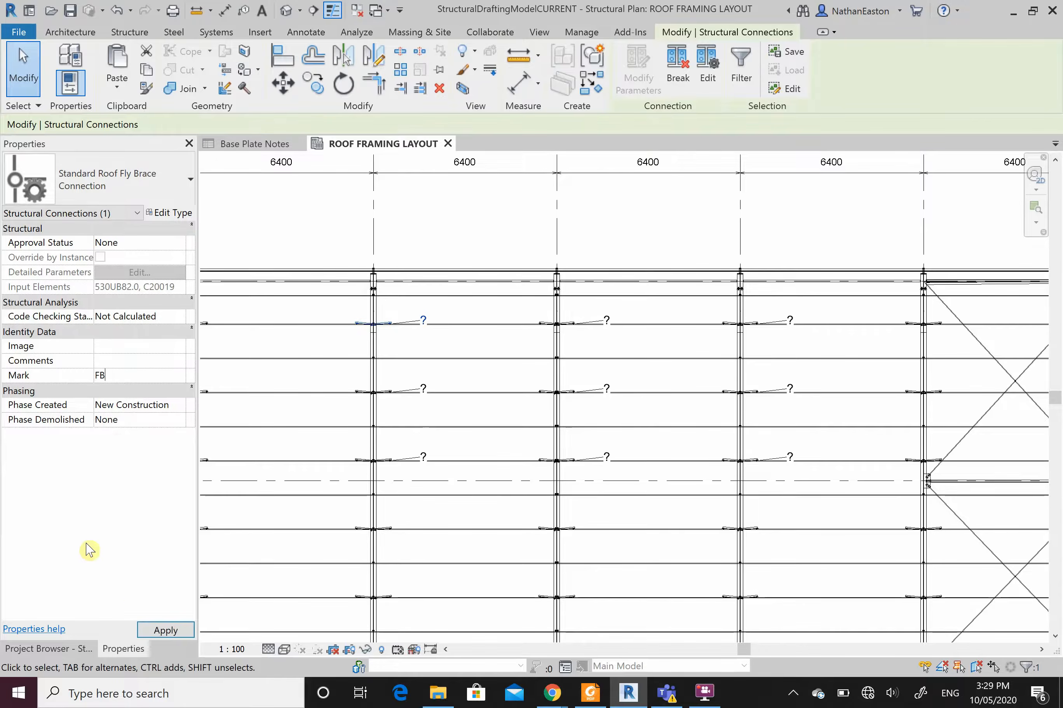
left_click(154, 629)
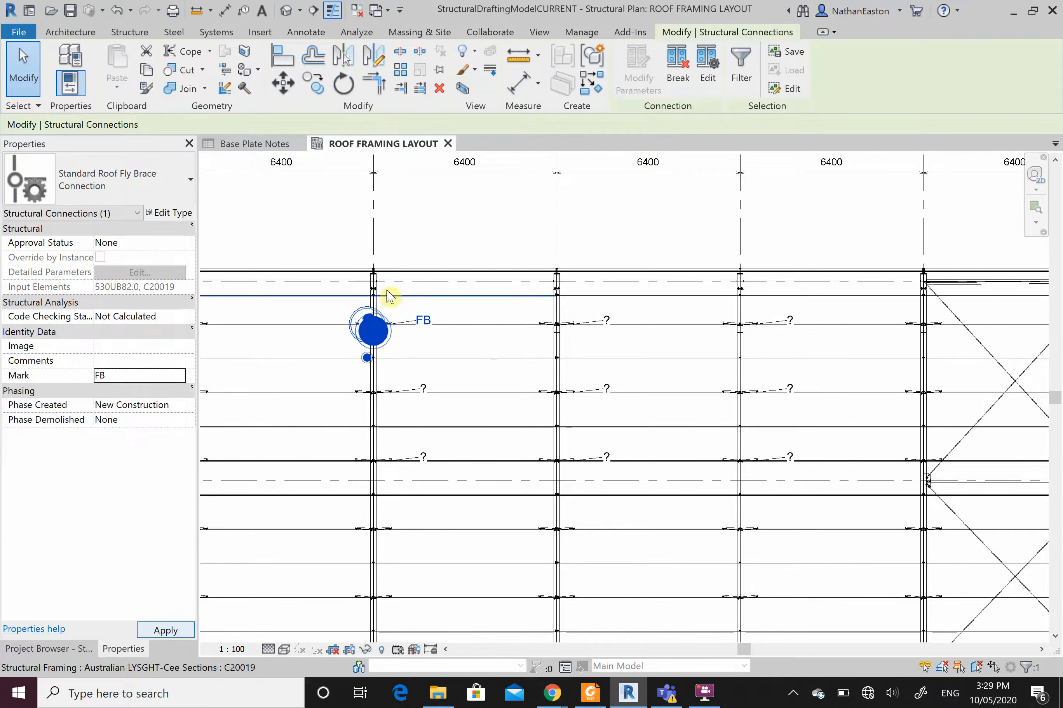
key("Escape")
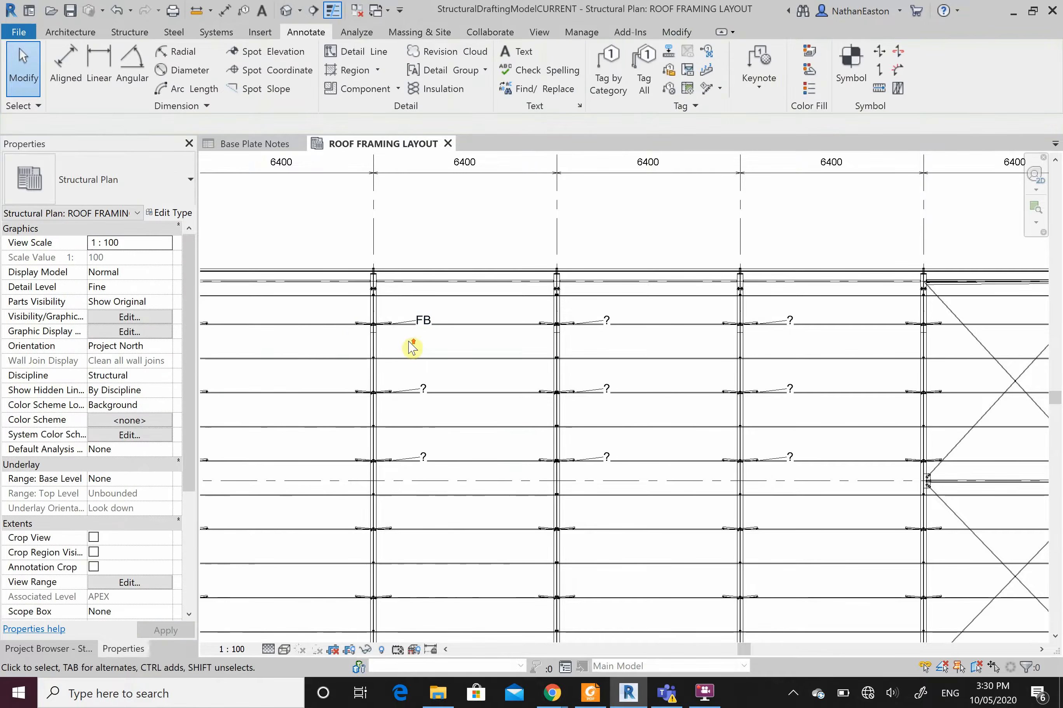
- Select all instances of the Standard Roof Fly Brace Connection and set their Mark to FB, accepting duplicate marks
scroll(411, 344, "up", 3)
left_click(423, 306)
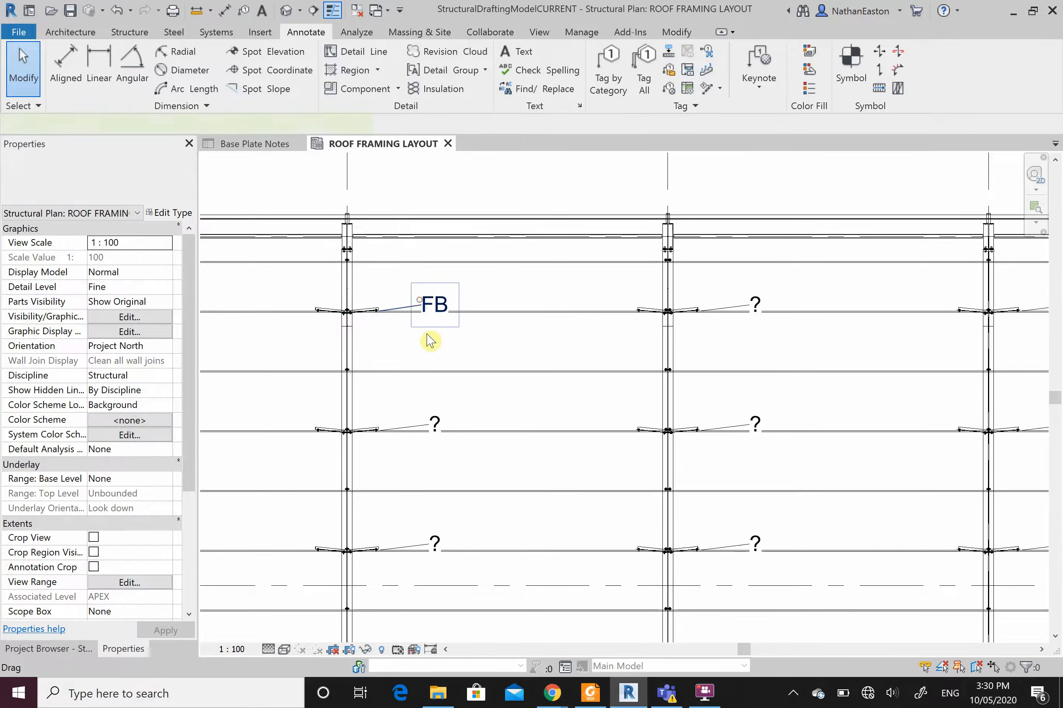
left_click(320, 310)
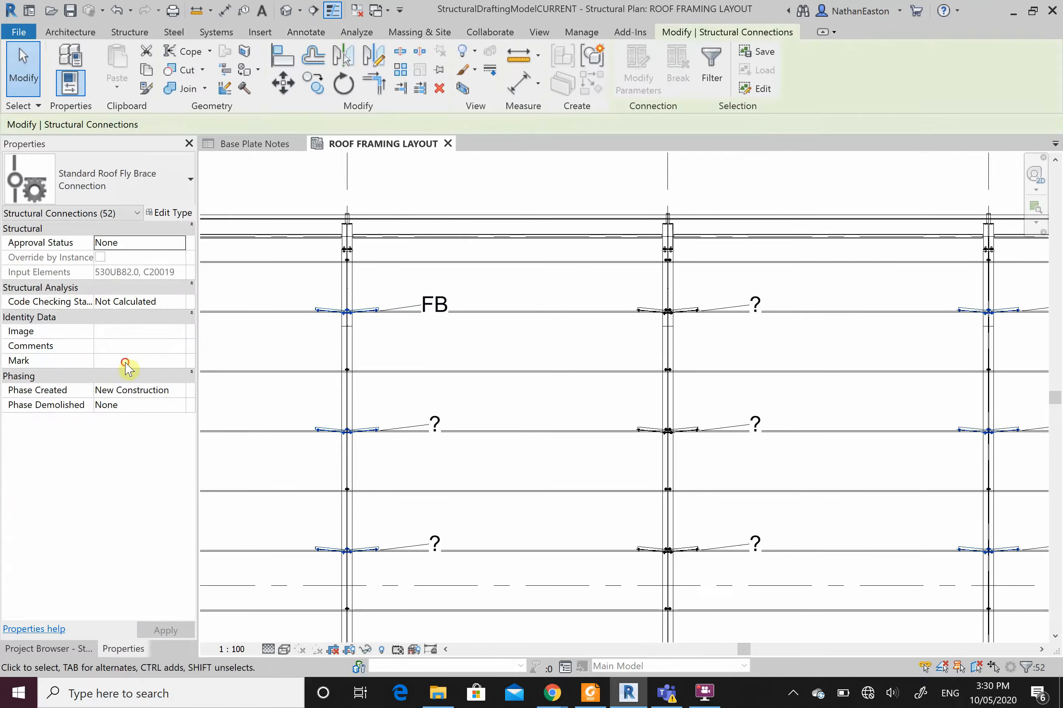
left_click(125, 362)
type("F")
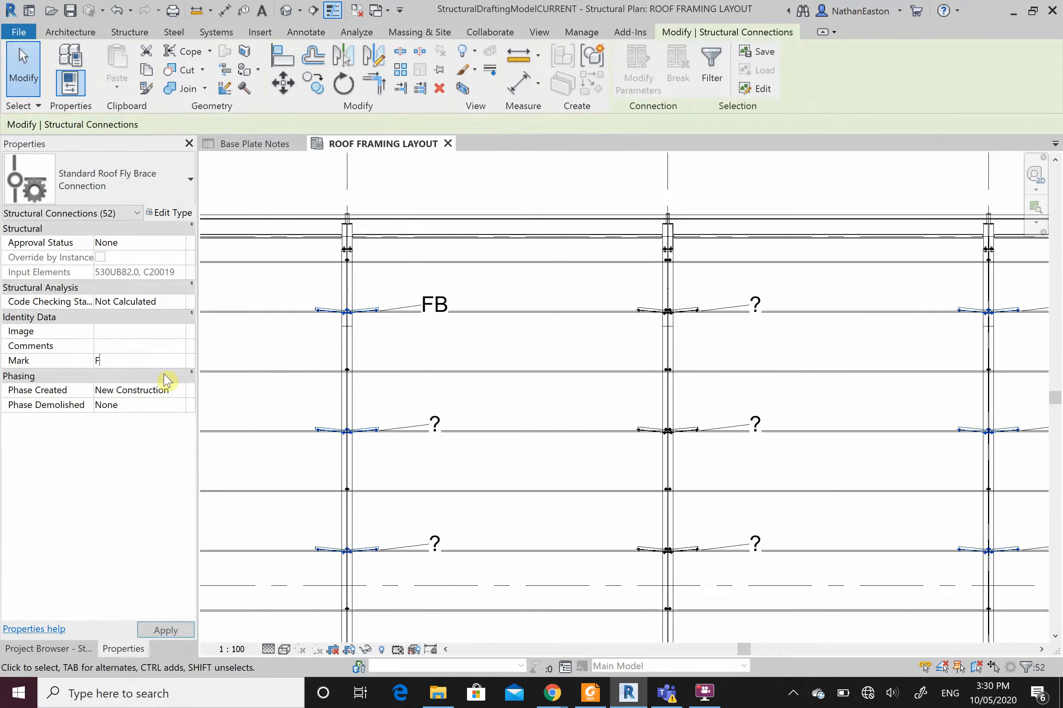
type("B")
left_click(162, 631)
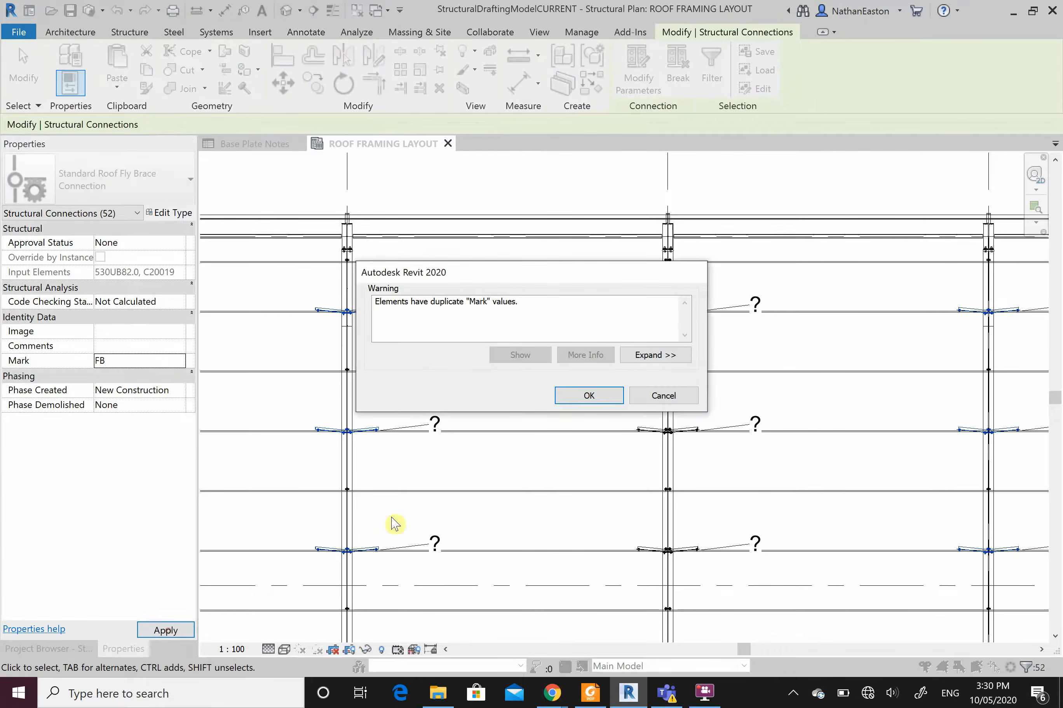
left_click(590, 396)
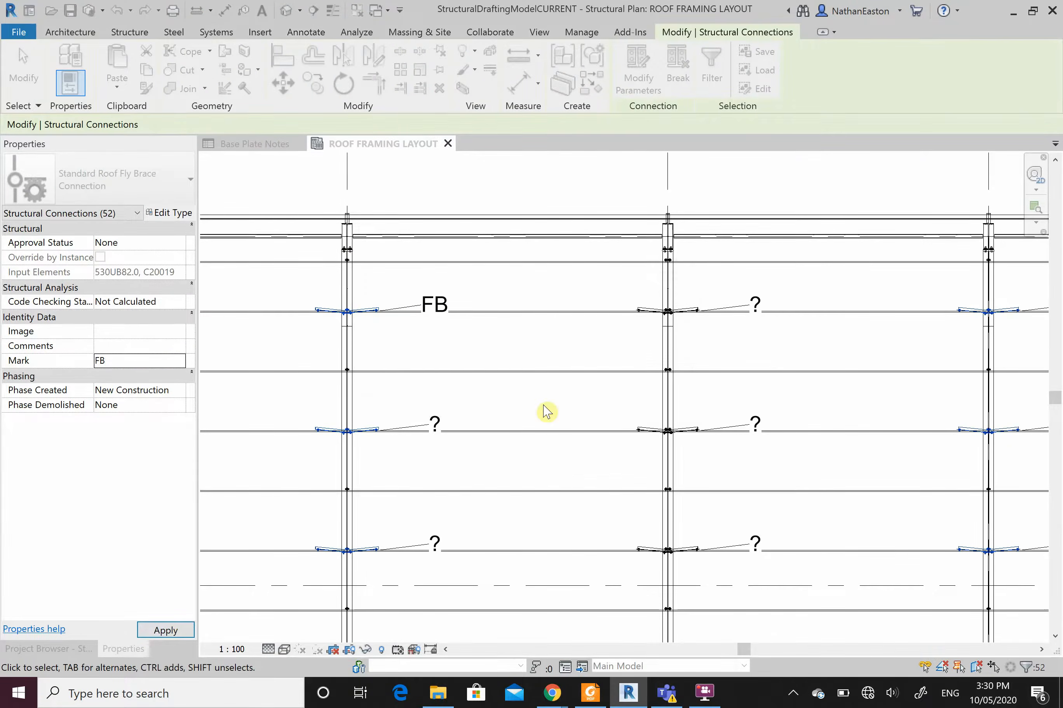
left_click(536, 413)
scroll(302, 373, "down", 4)
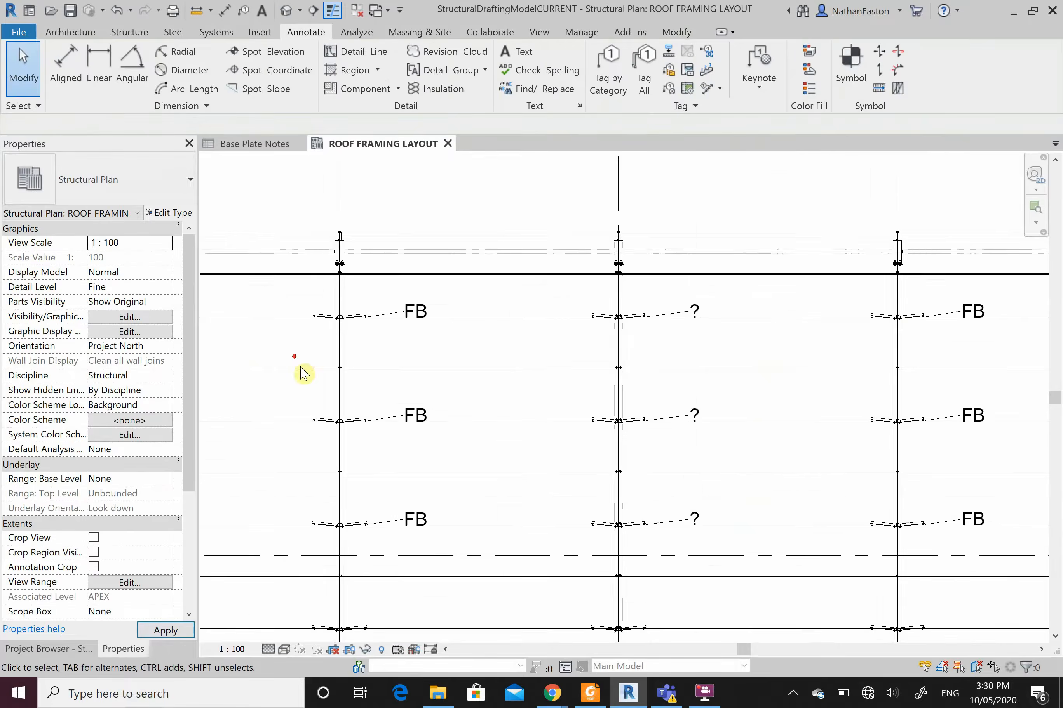
- Select all Standard Fly Brace Purlin Joint instances in the entire project and set their Mark to FB, accepting duplicate marks
scroll(535, 359, "up", 3)
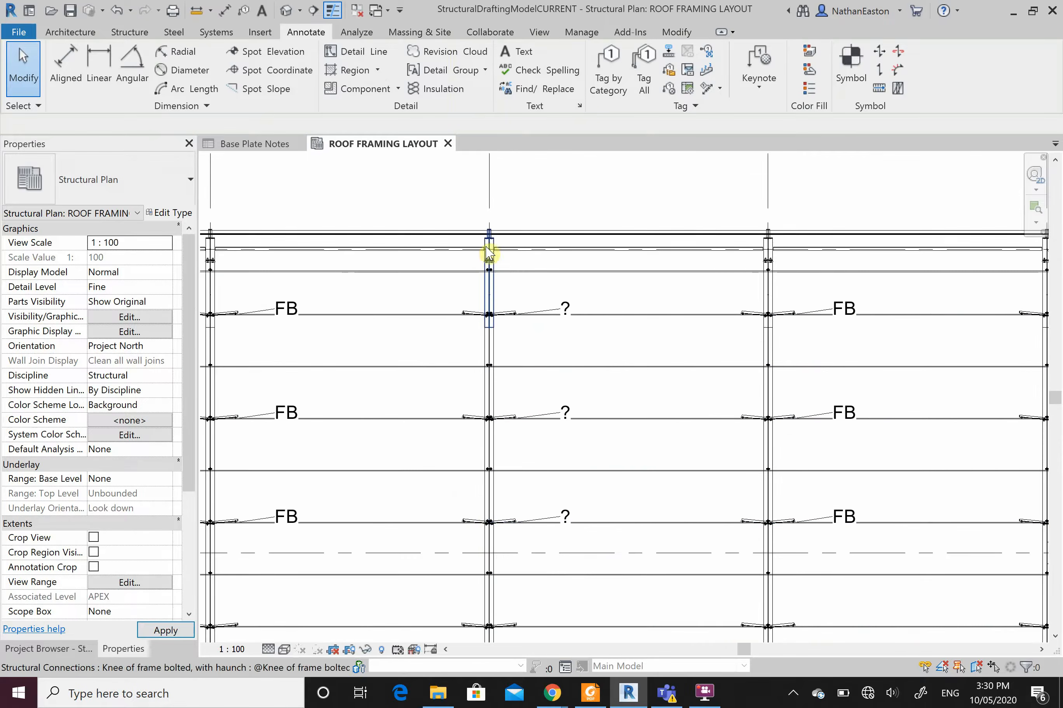
left_click(462, 311)
right_click(460, 309)
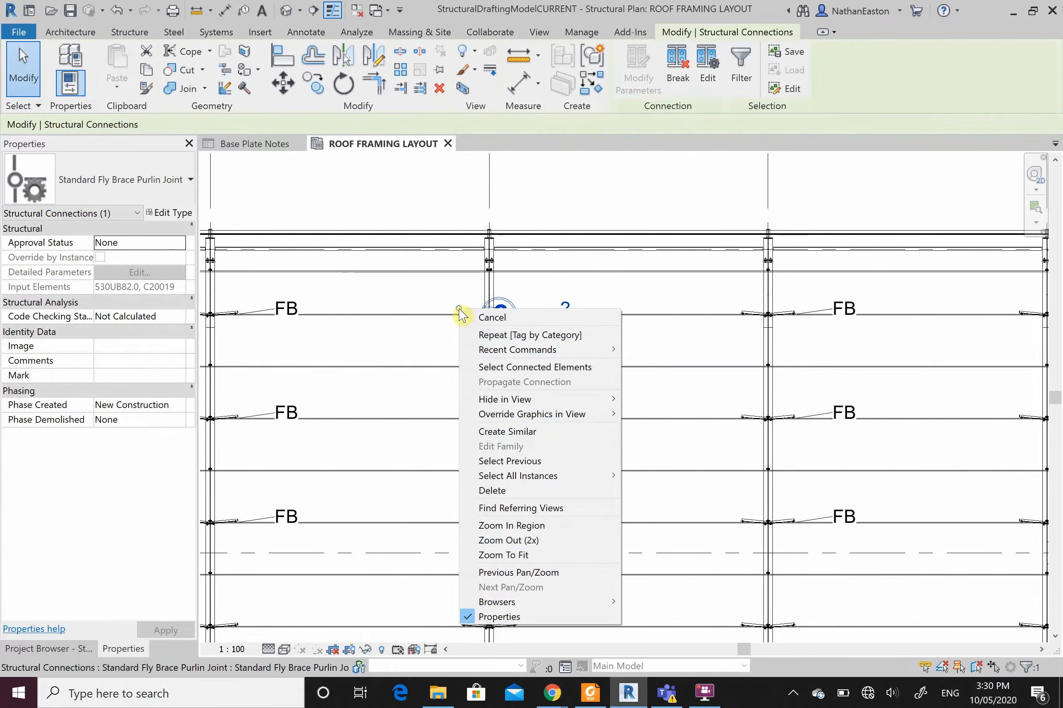
mouse_move(568, 478)
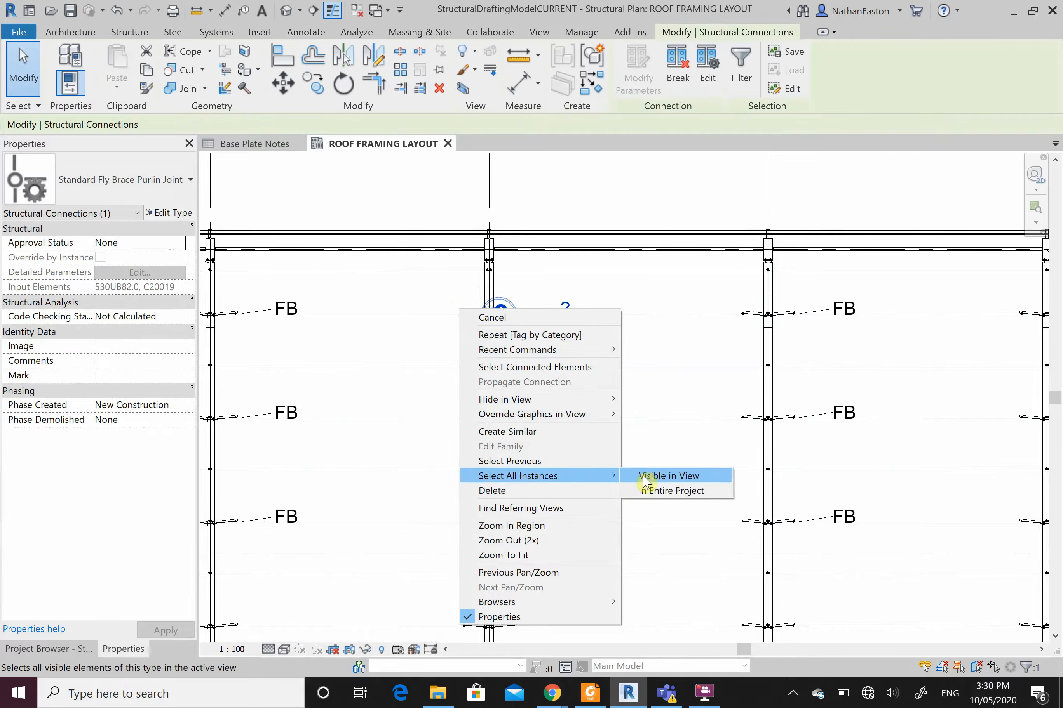
left_click(670, 492)
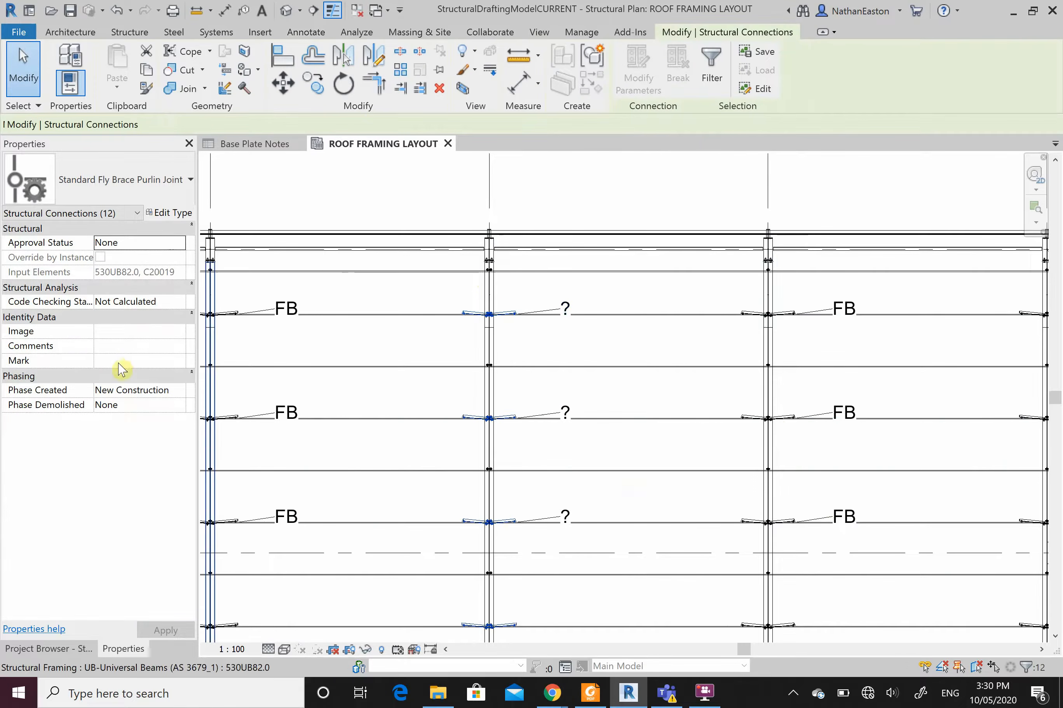
left_click(119, 362)
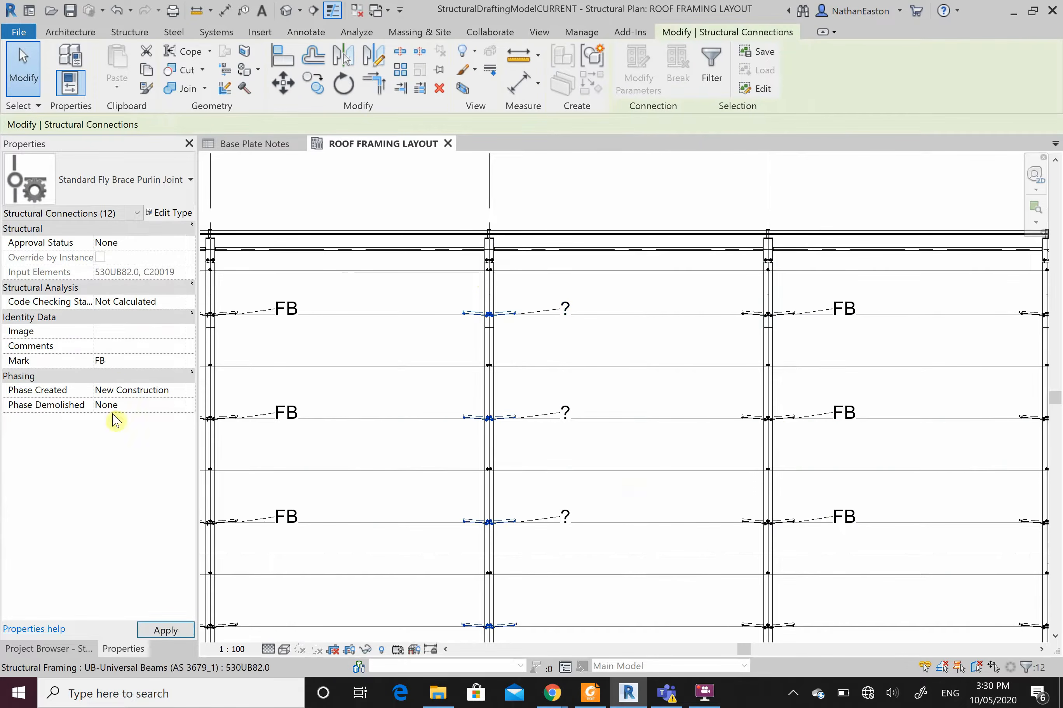
left_click(170, 630)
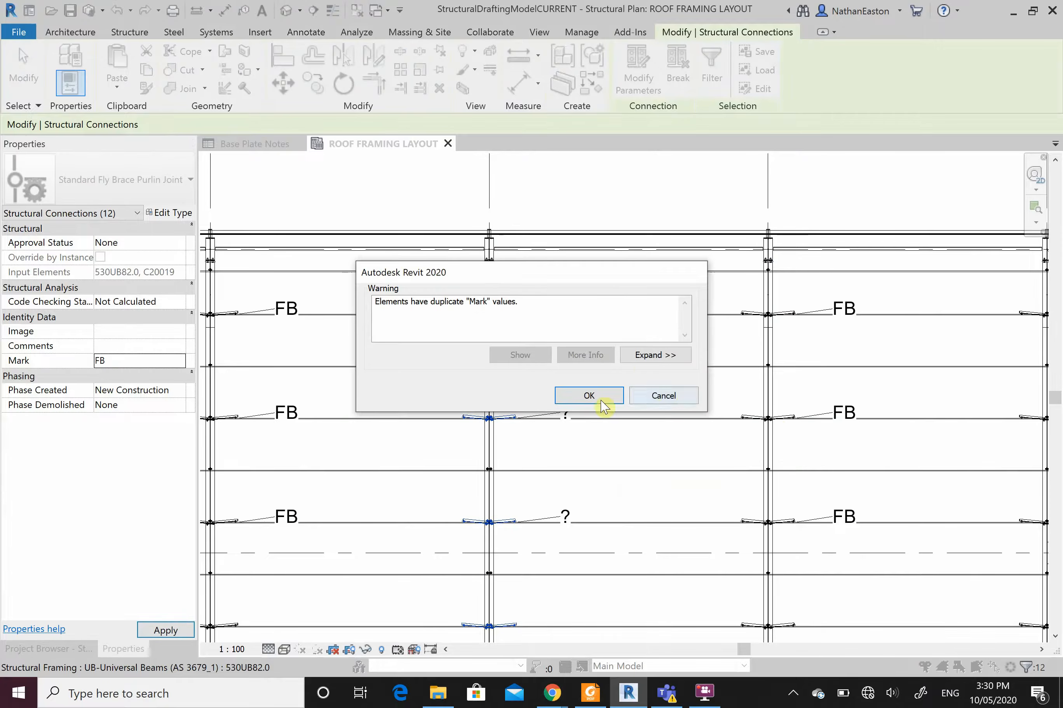
left_click(590, 396)
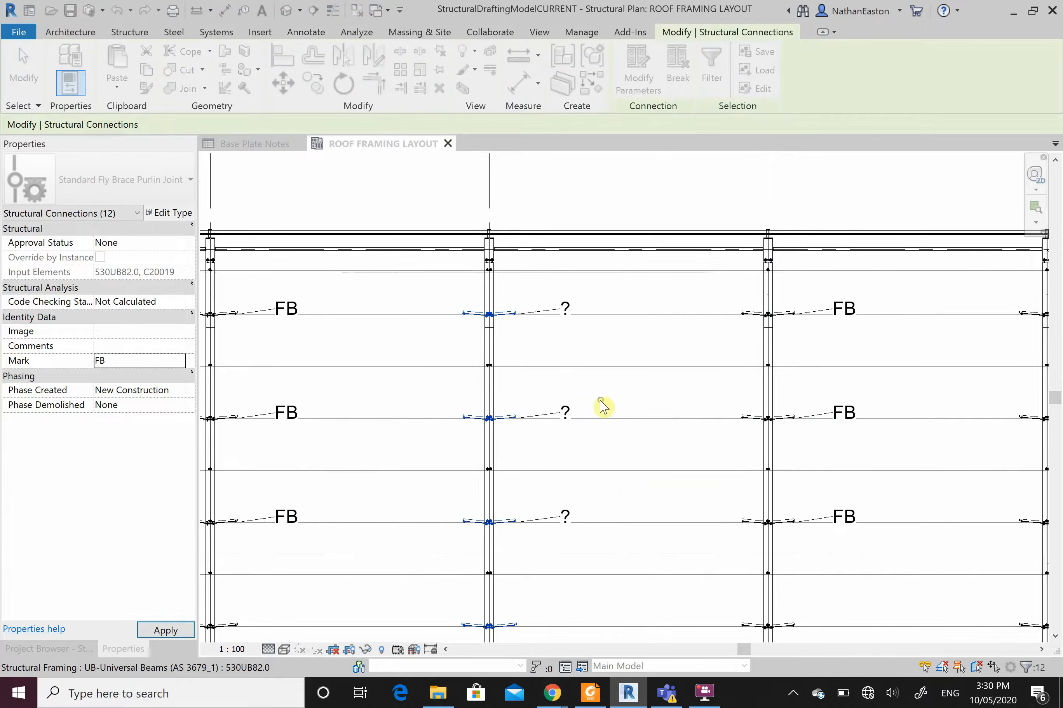
left_click(669, 443)
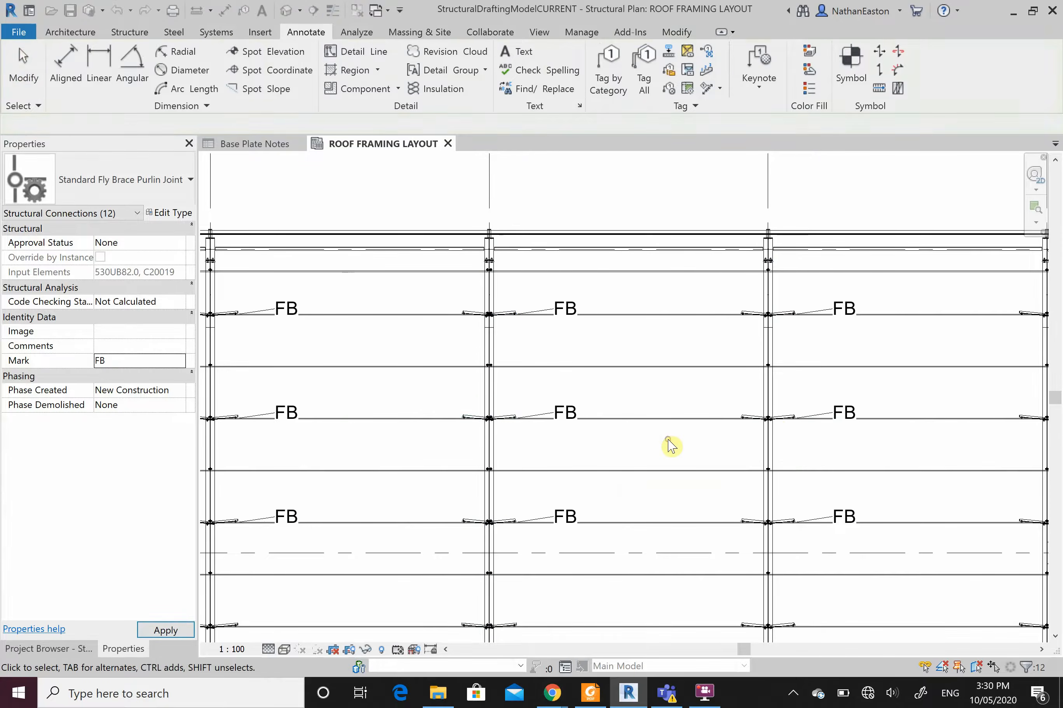
- Select all the FB structural connection tags and turn off their leader lines
left_click(554, 311)
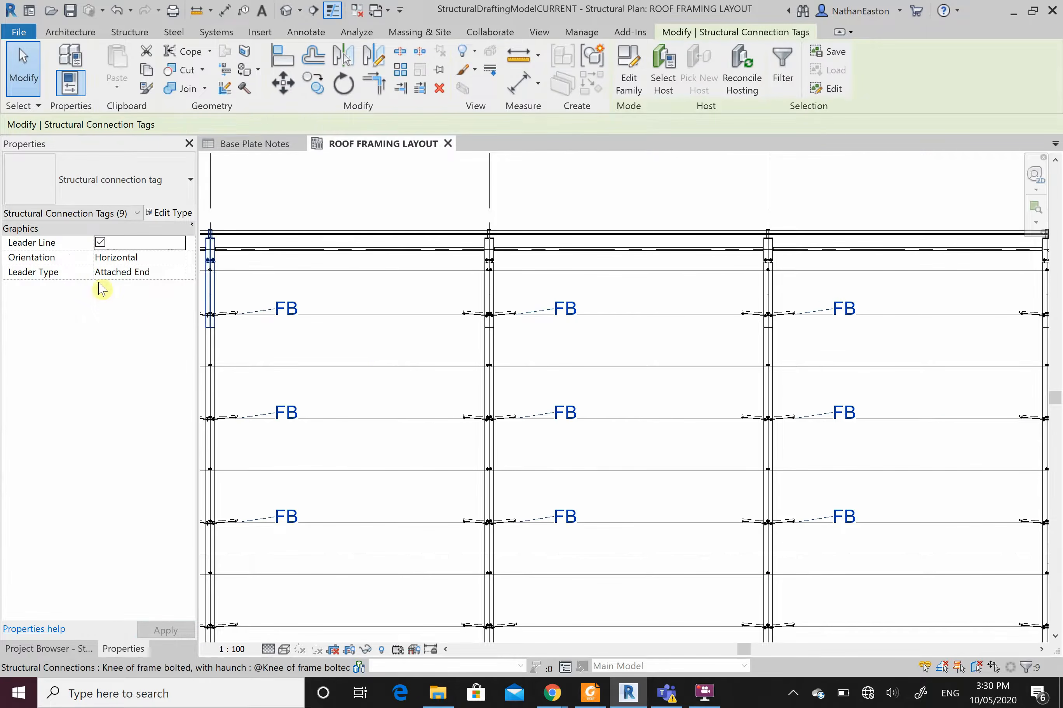
left_click(100, 242)
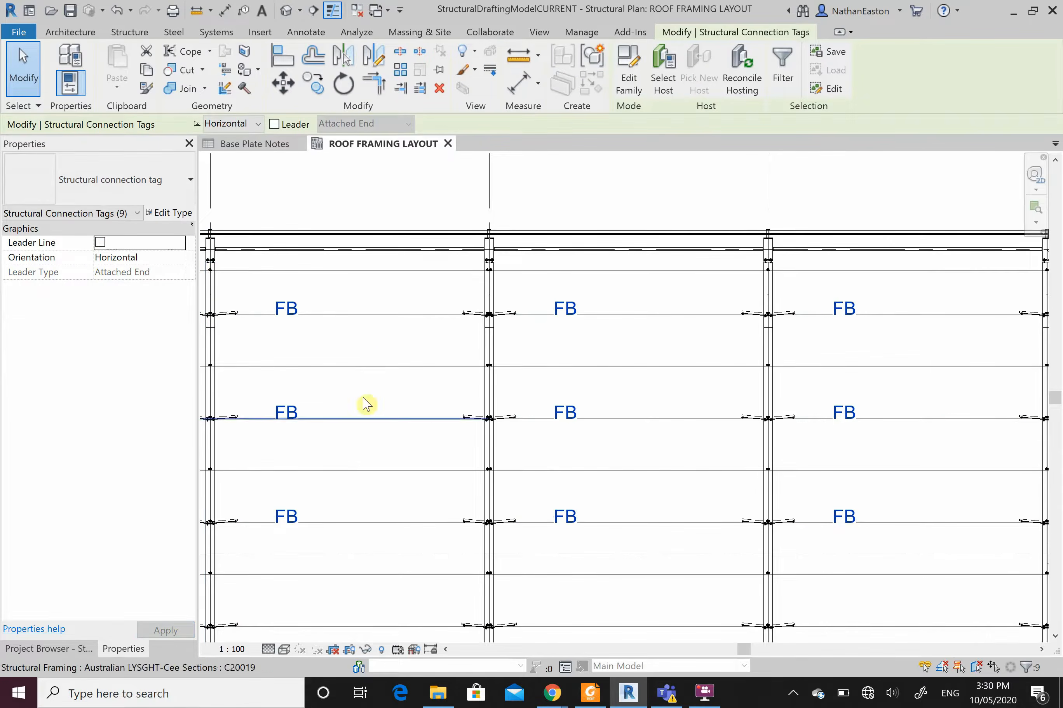
left_click(377, 399)
- Move the two uppermost FB tags on grid D next to the rafter, just above their fly brace connections
scroll(558, 297, "up", 2)
left_click(559, 308)
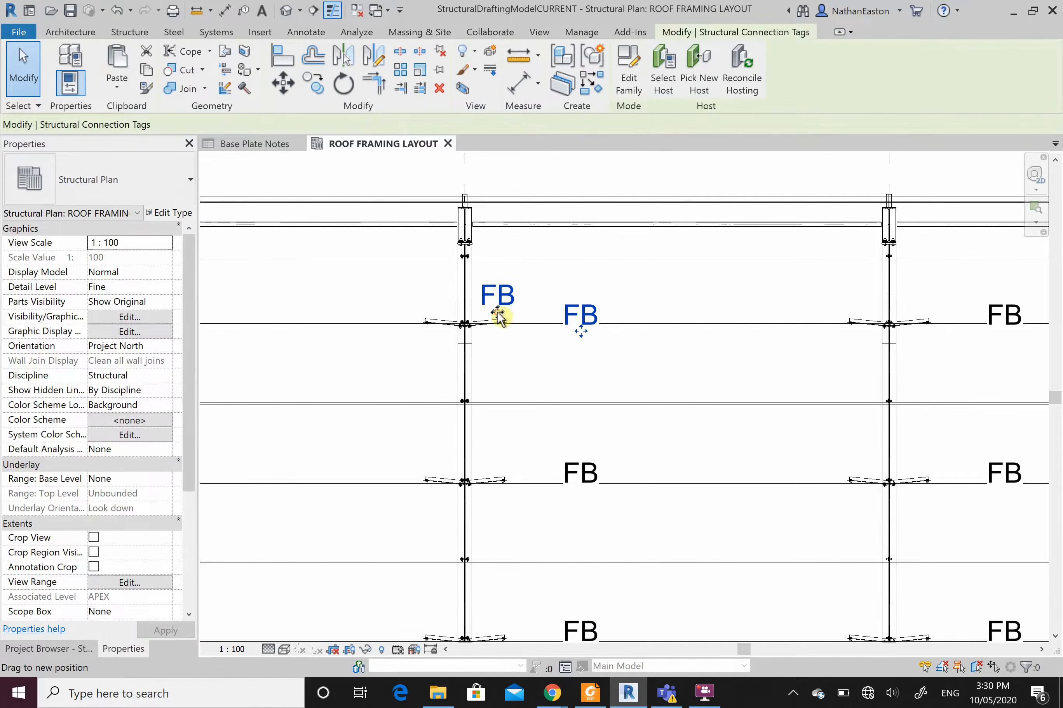
left_click_drag(498, 312, 497, 313)
left_click(552, 364)
left_click(586, 507)
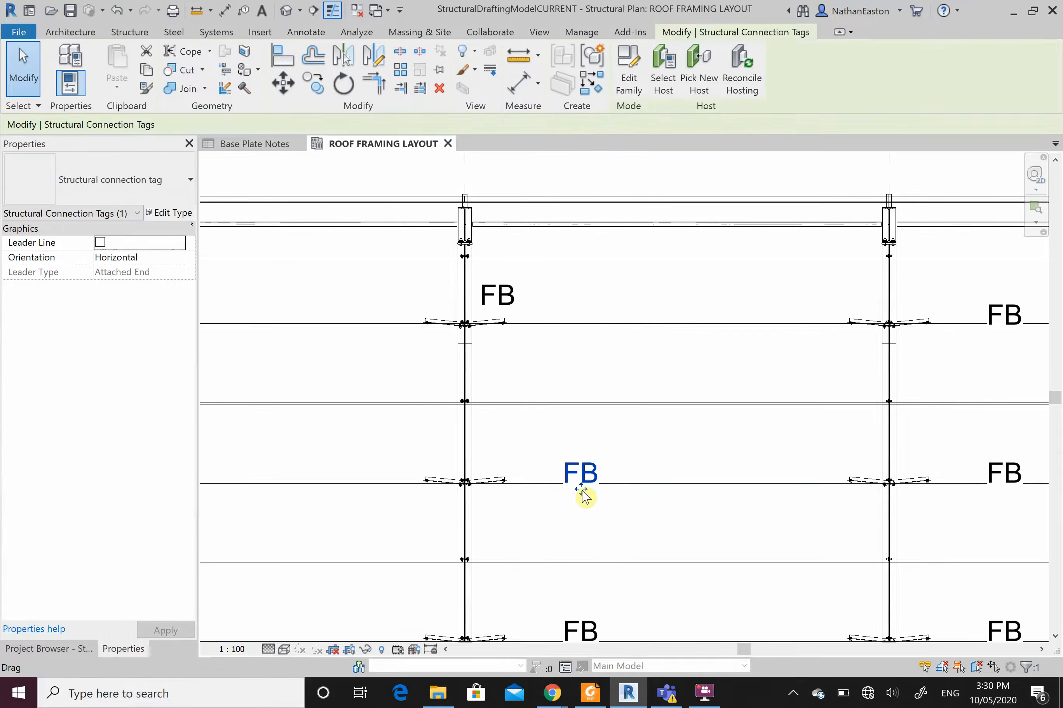
left_click_drag(505, 466, 506, 466)
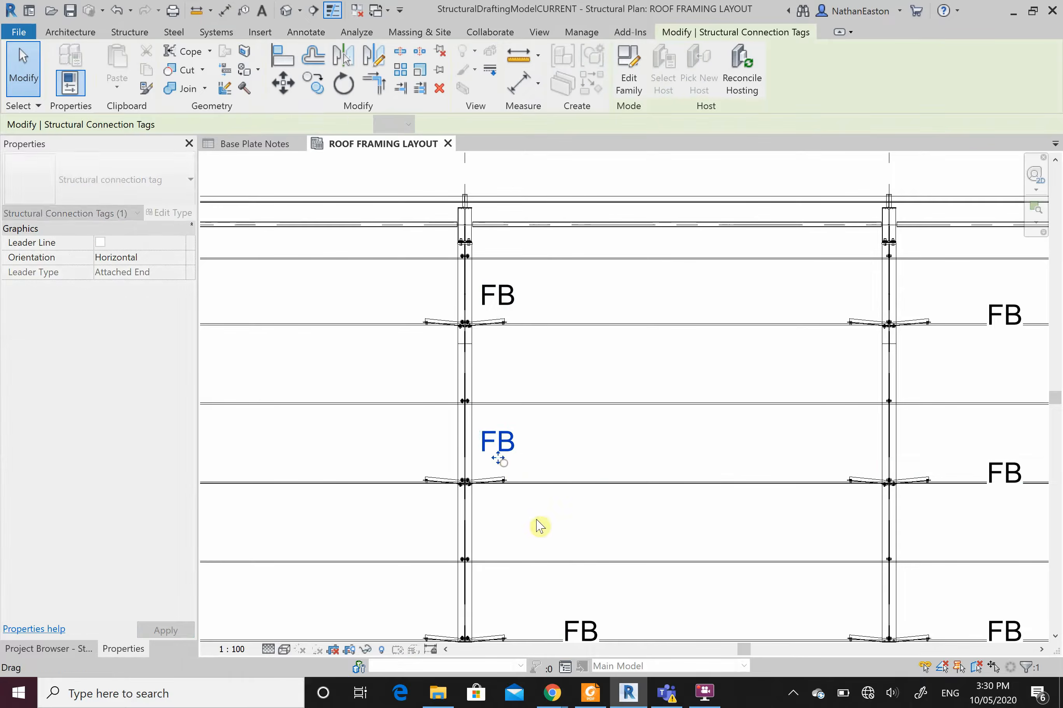
left_click(552, 417)
scroll(558, 348, "down", 4)
scroll(565, 319, "down", 5)
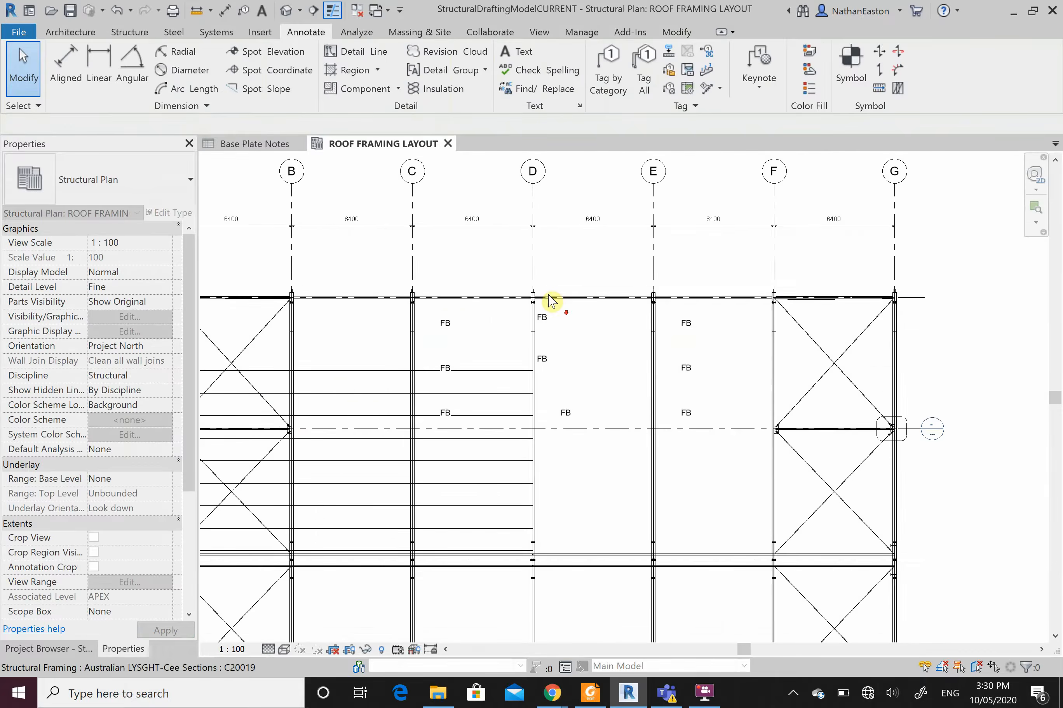
scroll(622, 304, "down", 2)
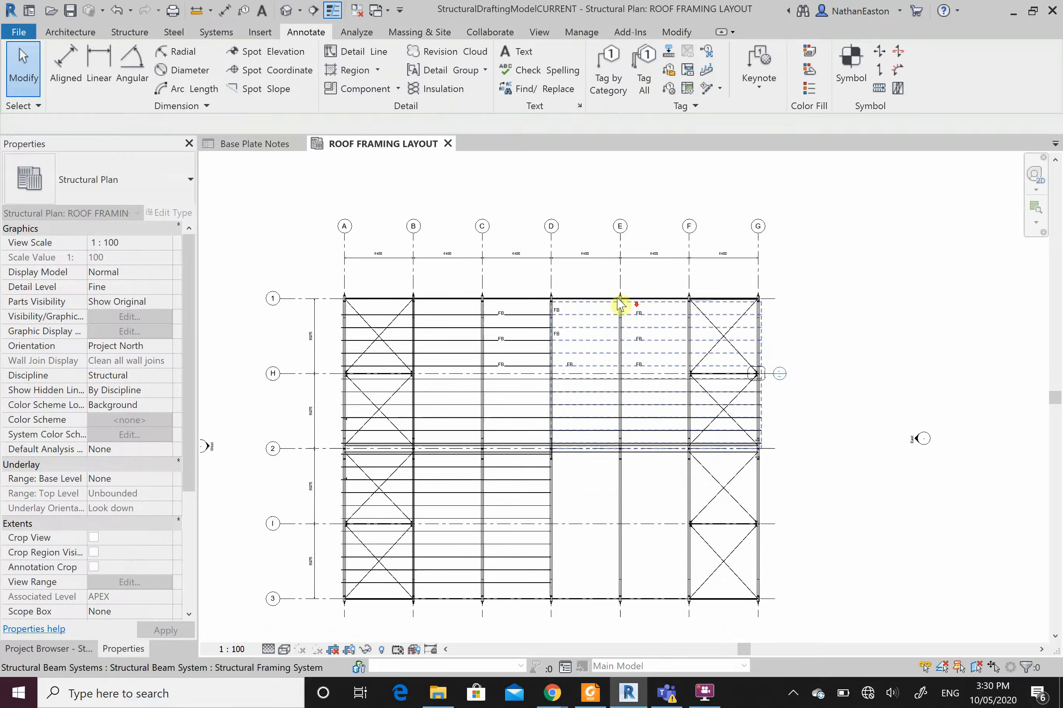
scroll(527, 409, "up", 2)
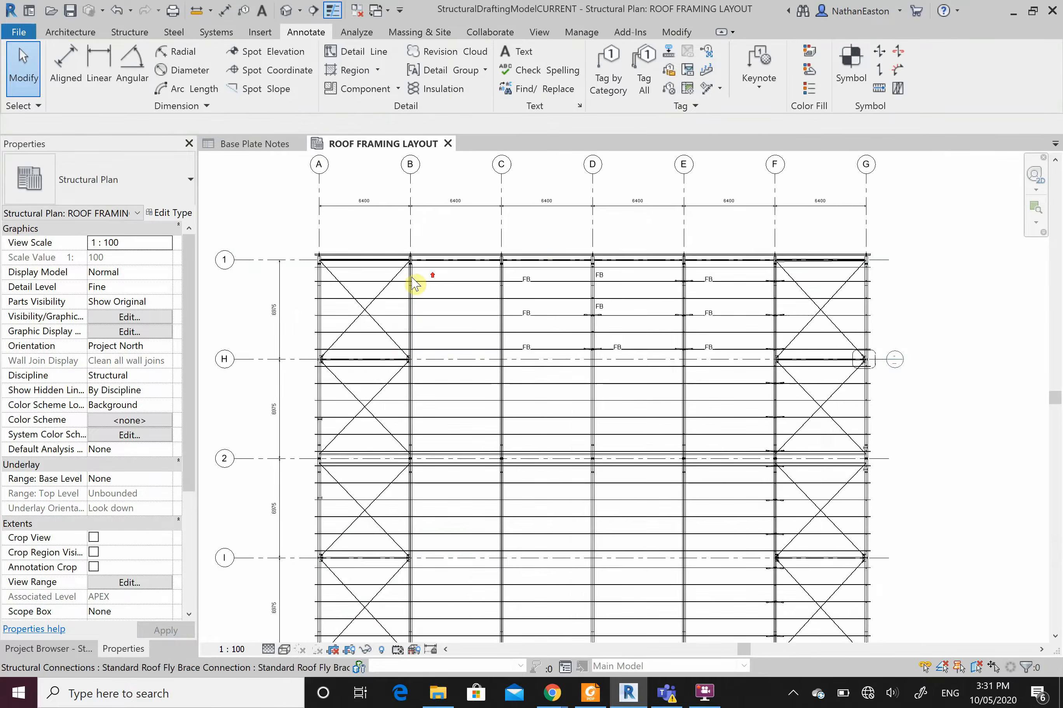
scroll(415, 276, "up", 4)
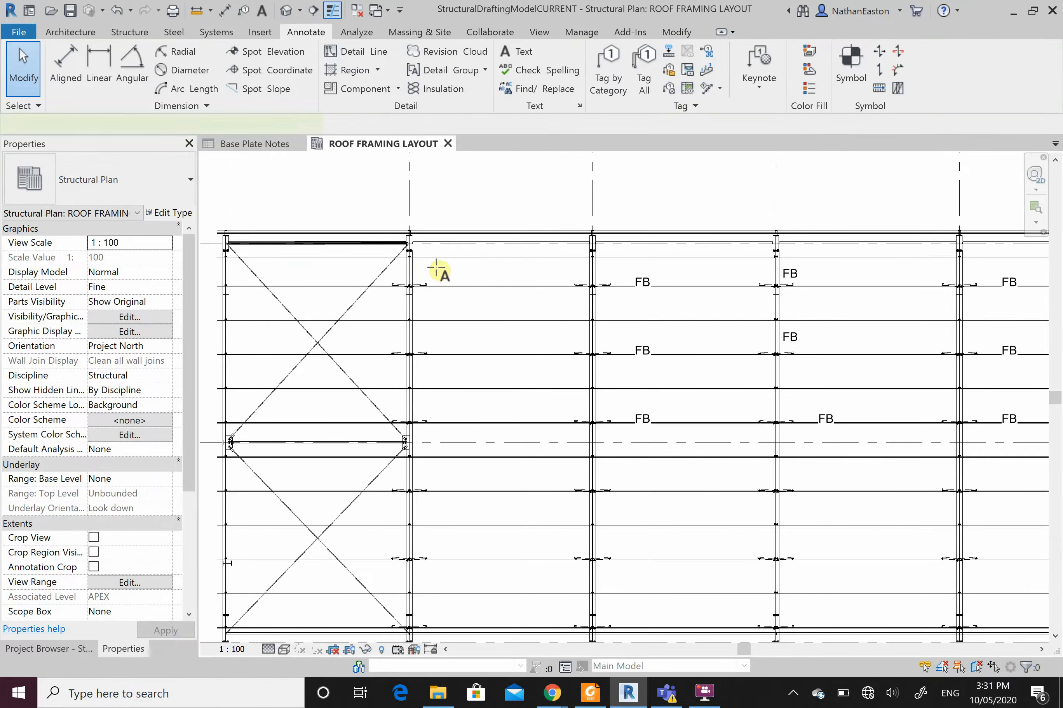
left_click(436, 269)
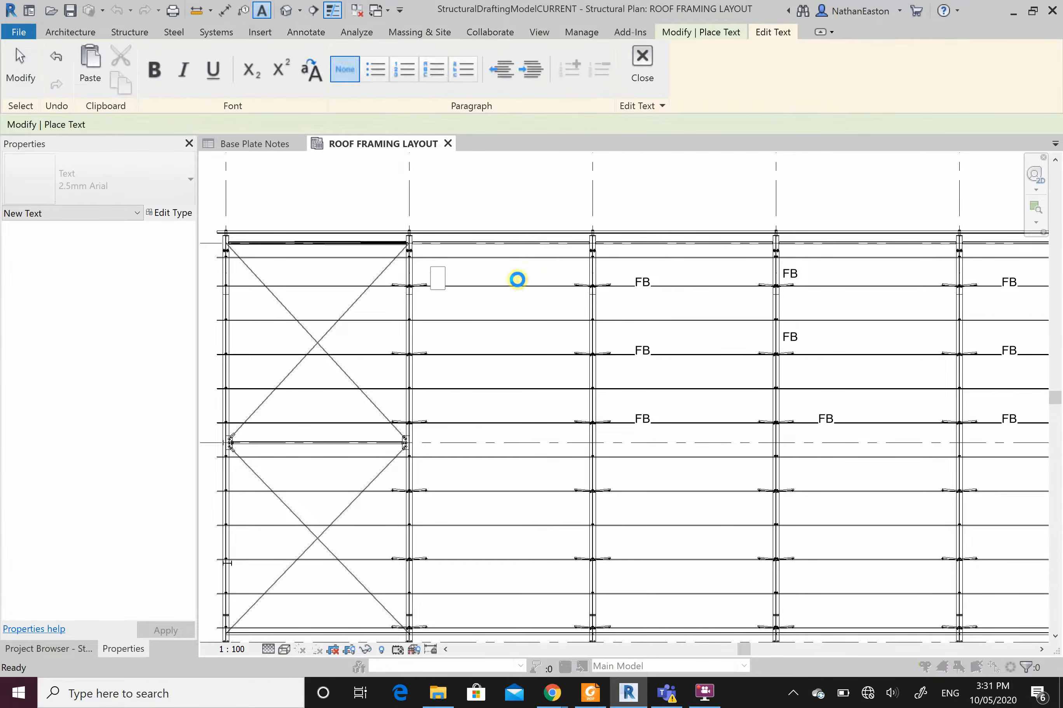
key("Escape")
left_click(553, 358)
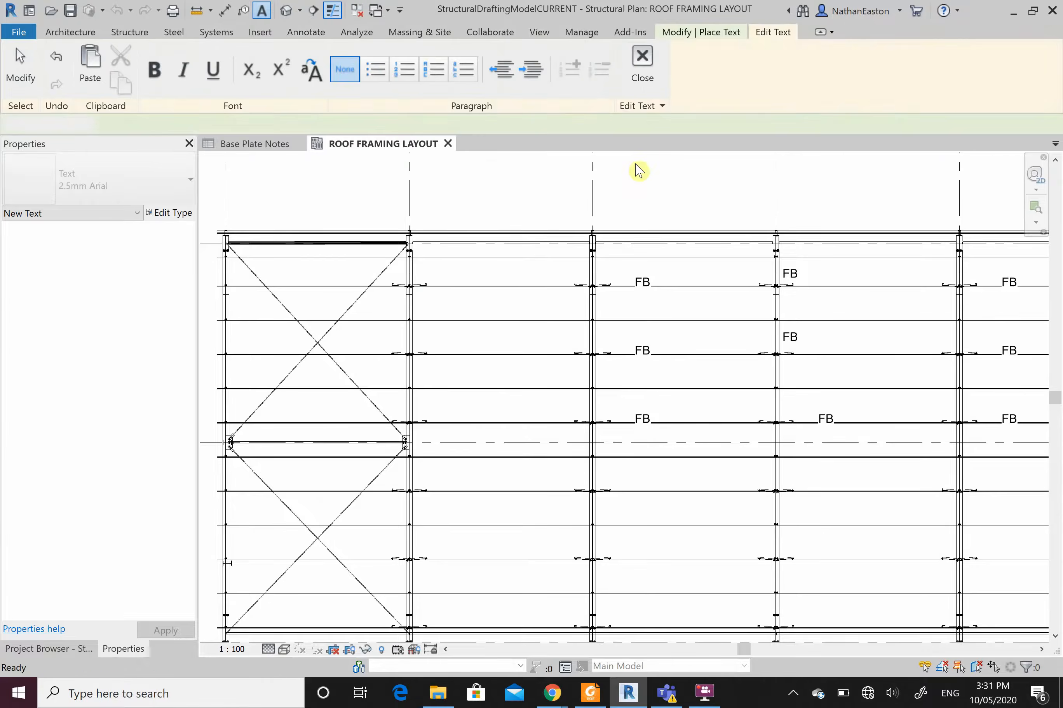
key("Escape")
- Choose the Structural Connection Tags category for tagging all untagged objects in the current view, and dismiss the dialog without applying
left_click(642, 85)
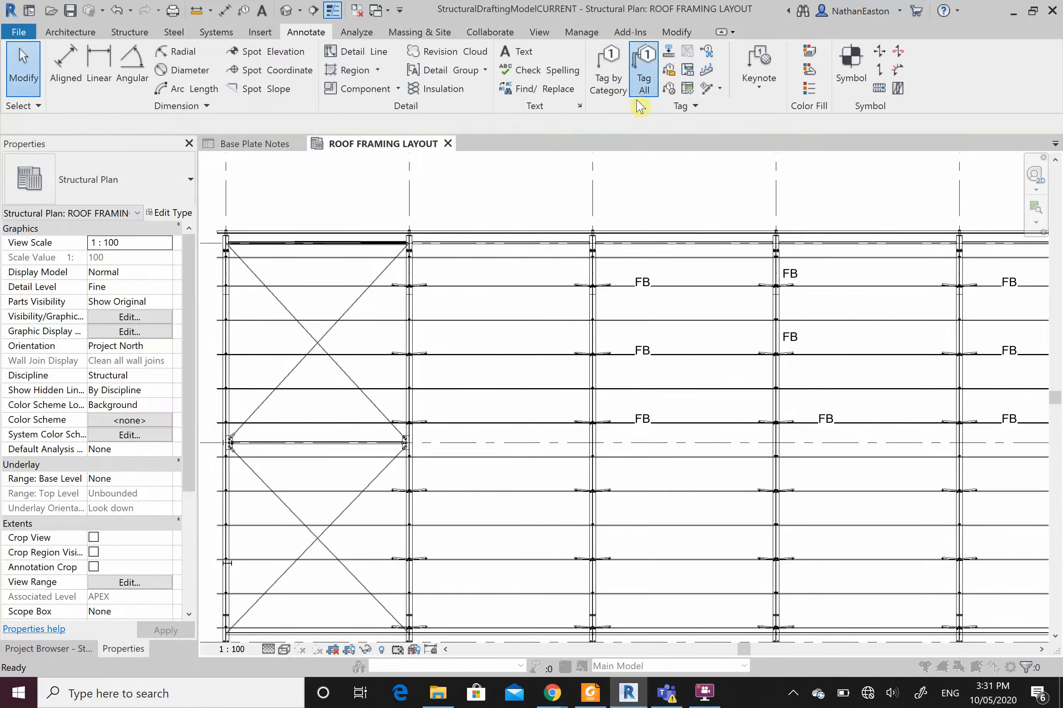
scroll(279, 364, "down", 5)
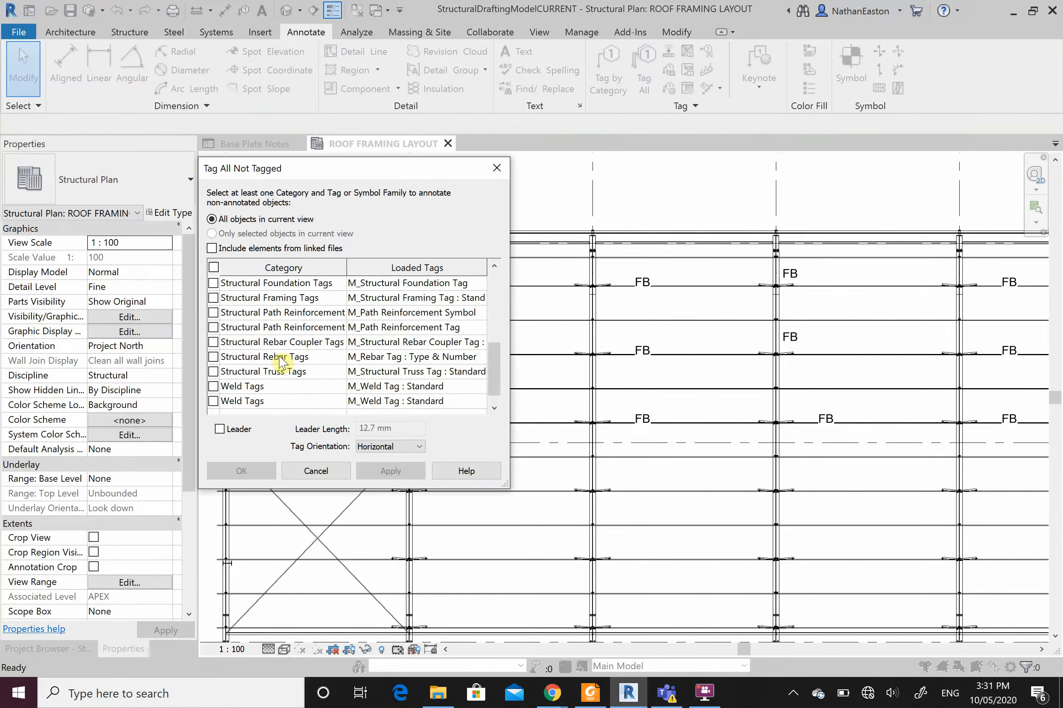
scroll(273, 395, "up", 5)
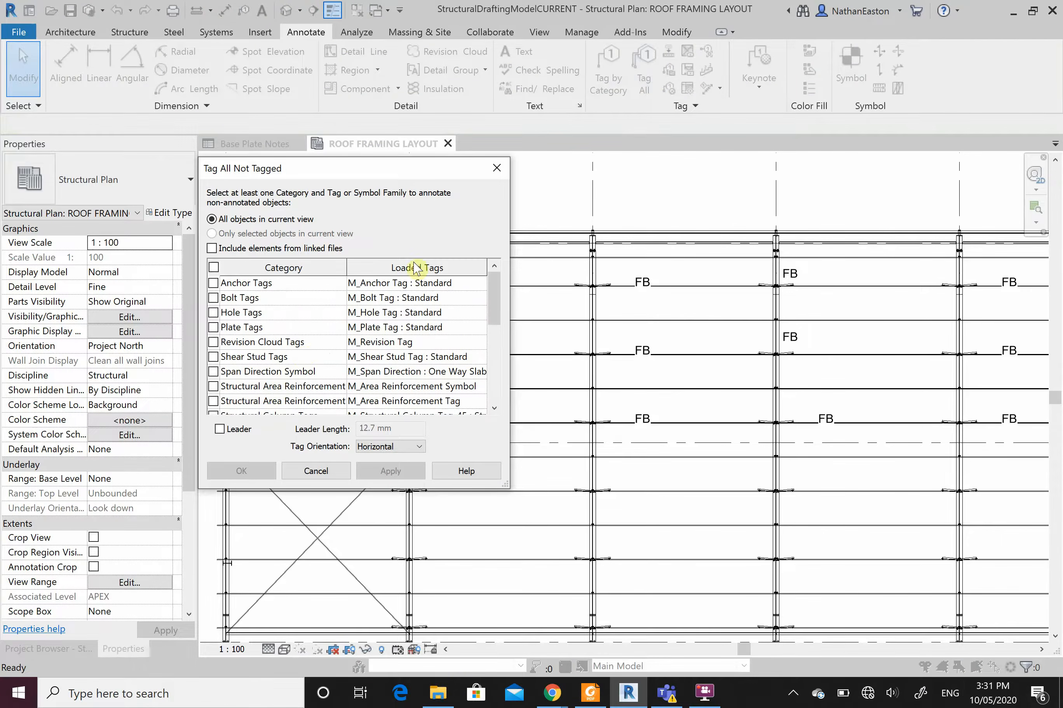
scroll(308, 357, "down", 2)
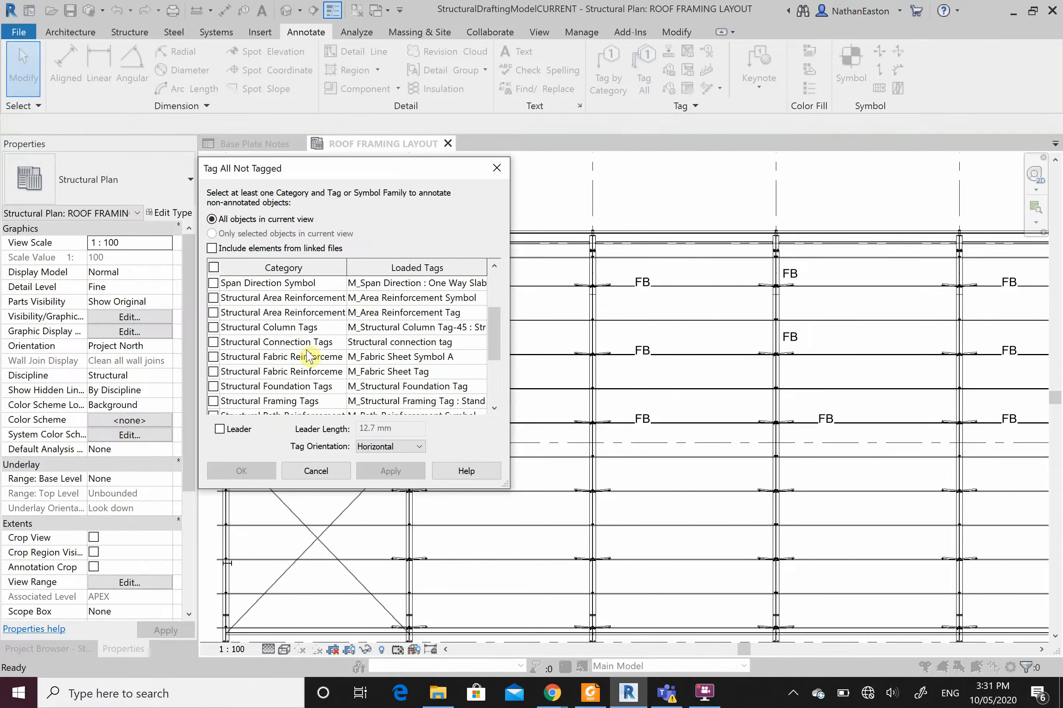
left_click(286, 344)
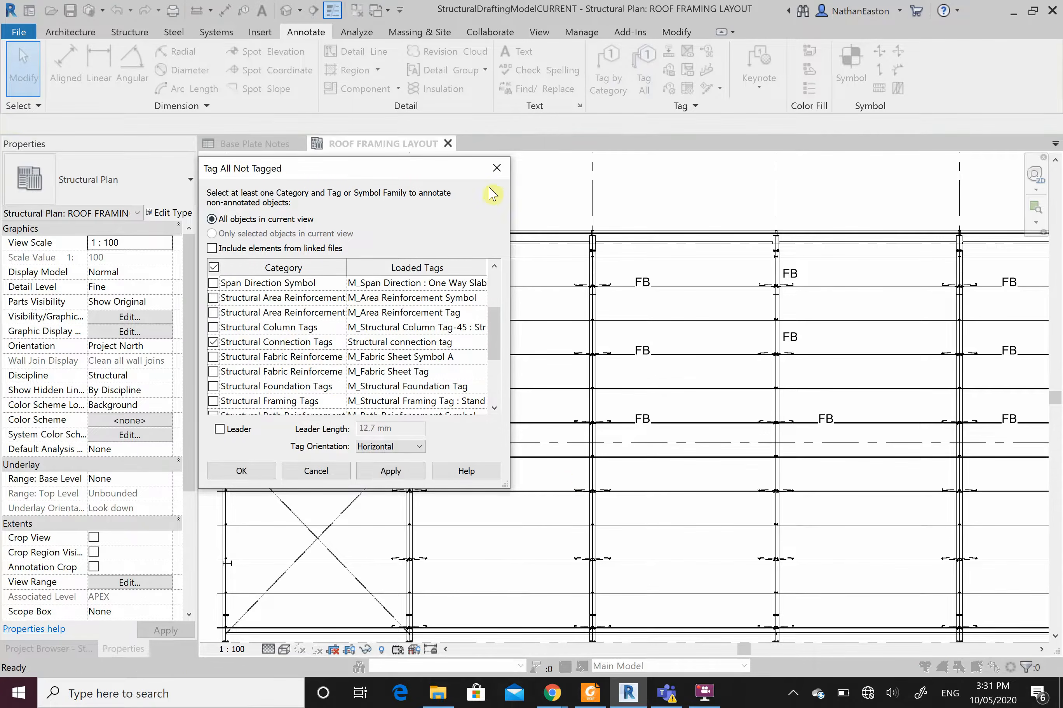
left_click(496, 168)
scroll(576, 493, "up", 4)
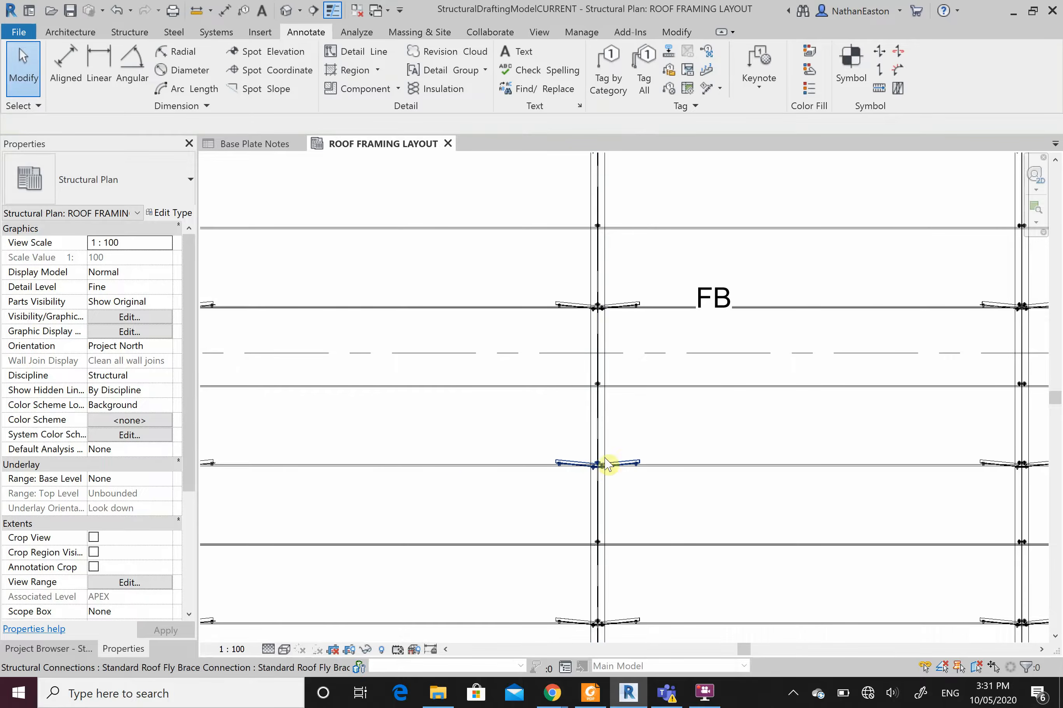
scroll(464, 503, "down", 3)
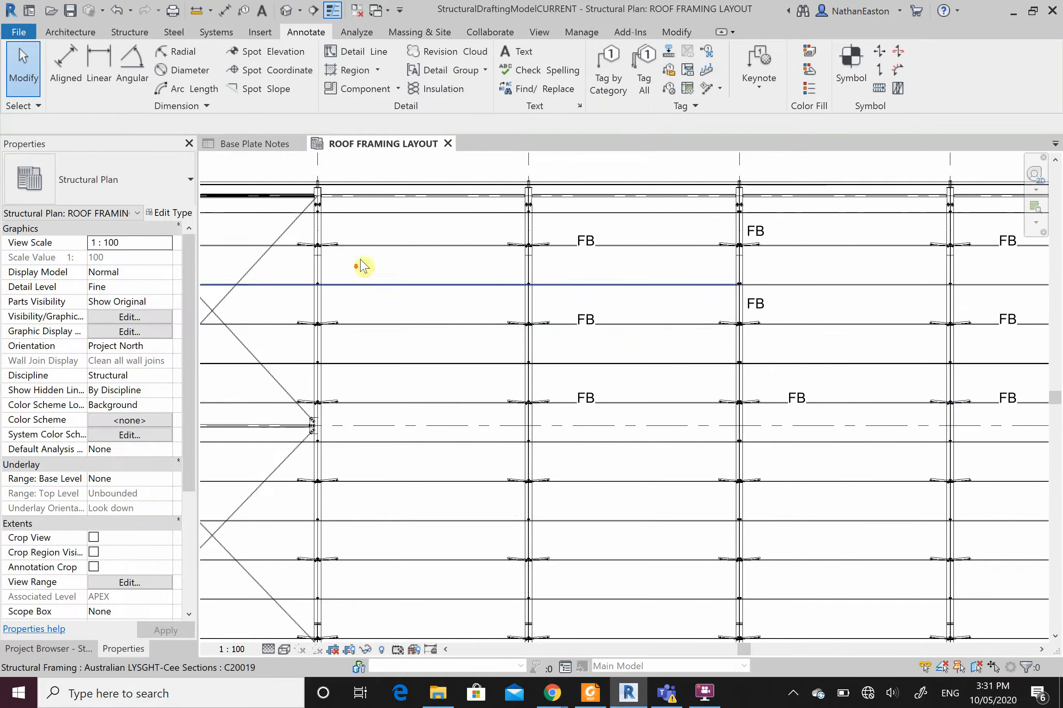
scroll(475, 308, "down", 2)
scroll(475, 308, "up", 1)
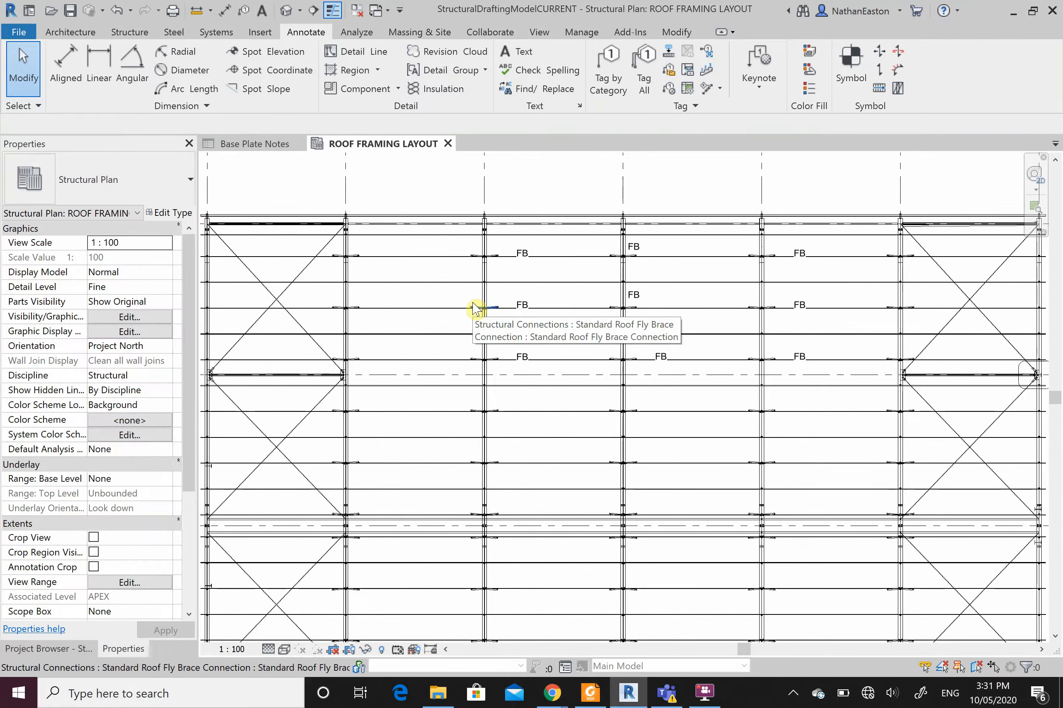
scroll(541, 382, "down", 4)
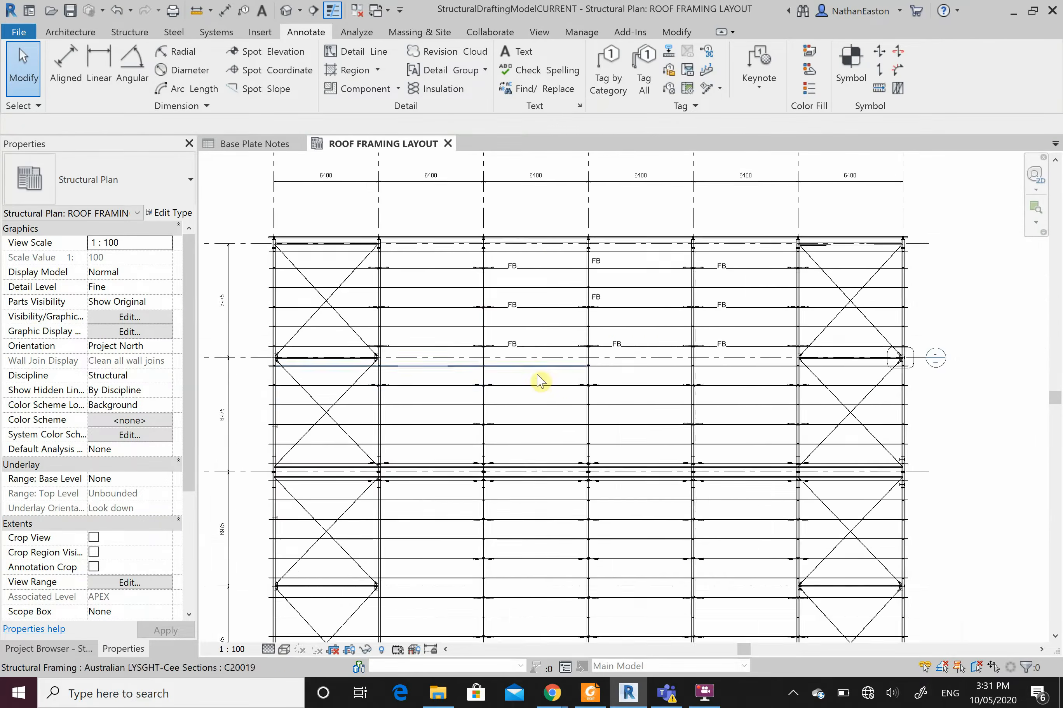
scroll(661, 332, "down", 1)
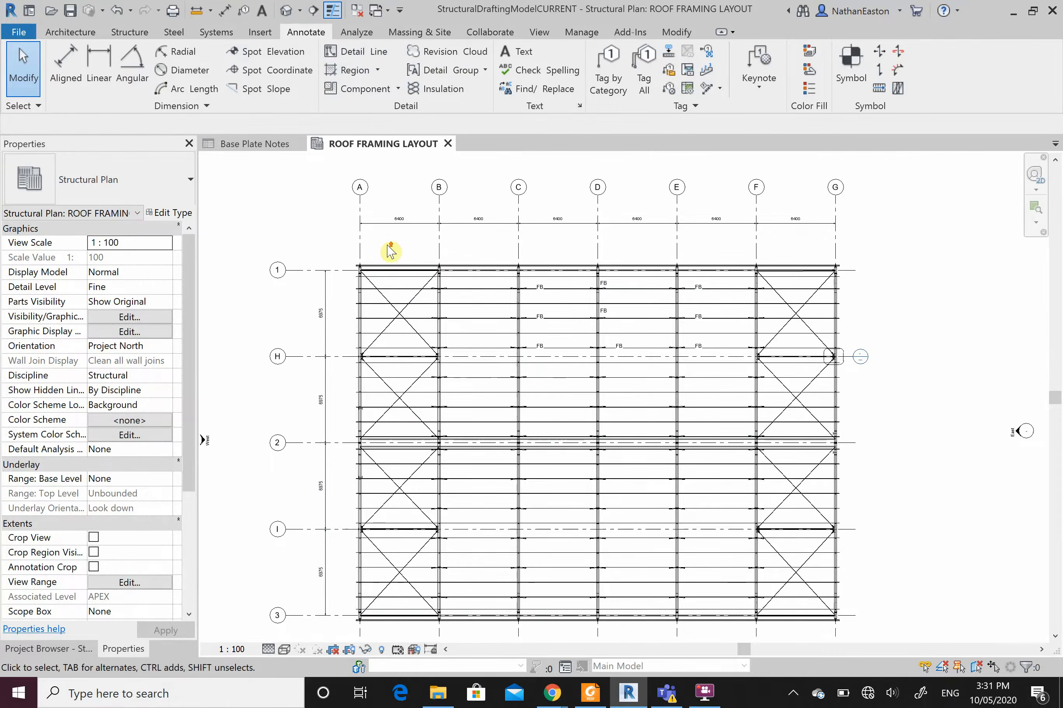
- Start the Detail Line command and check the bridging lines on the roof plan in the engineering layout PDF in Foxit Reader
scroll(389, 249, "up", 1)
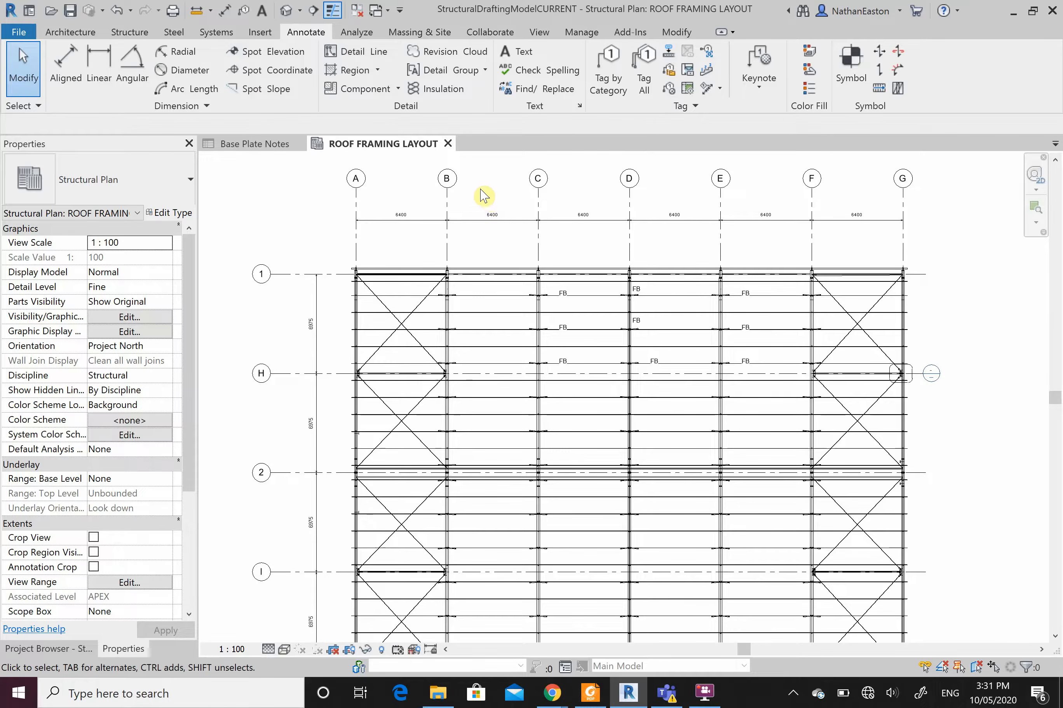
left_click(365, 58)
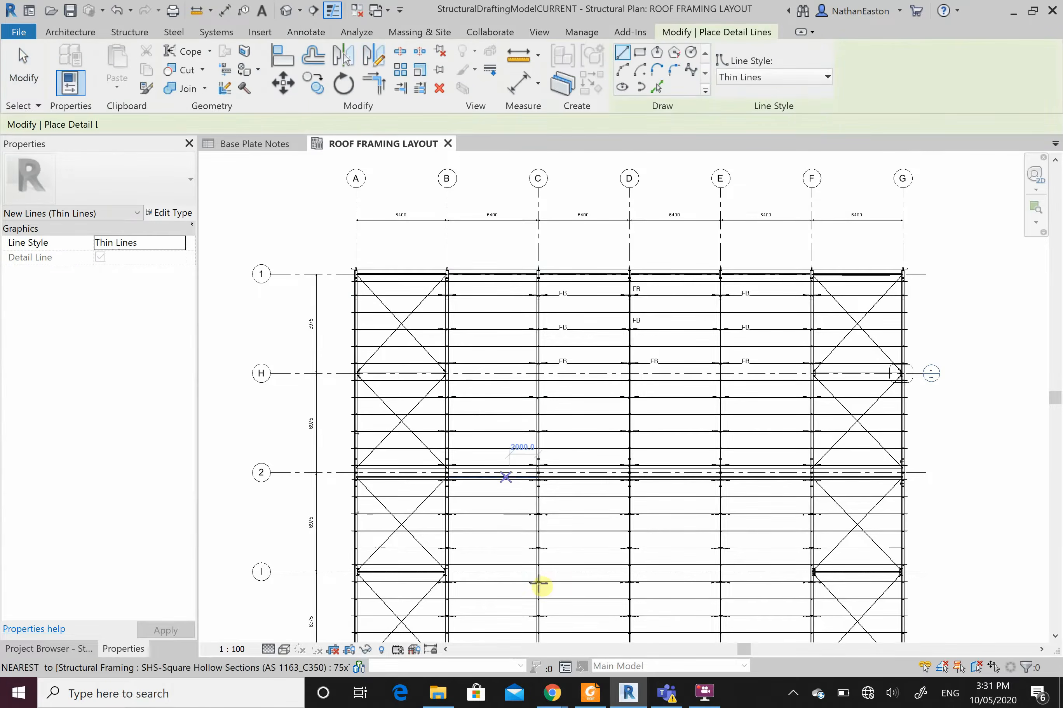
left_click(591, 692)
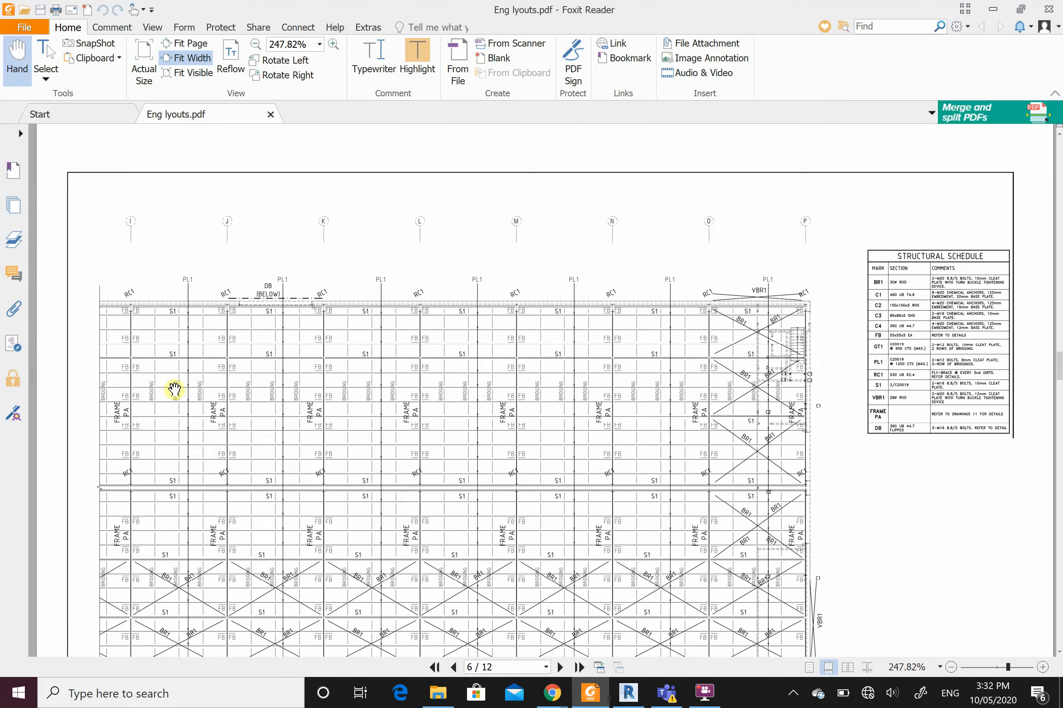
scroll(149, 406, "up", 5)
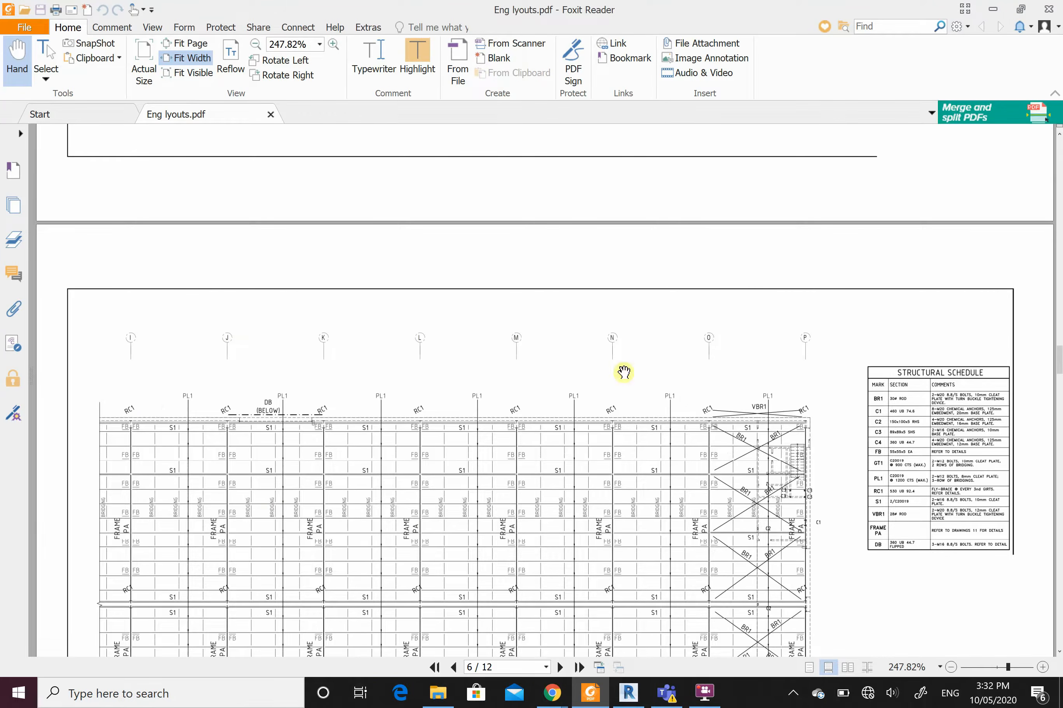
left_click(991, 8)
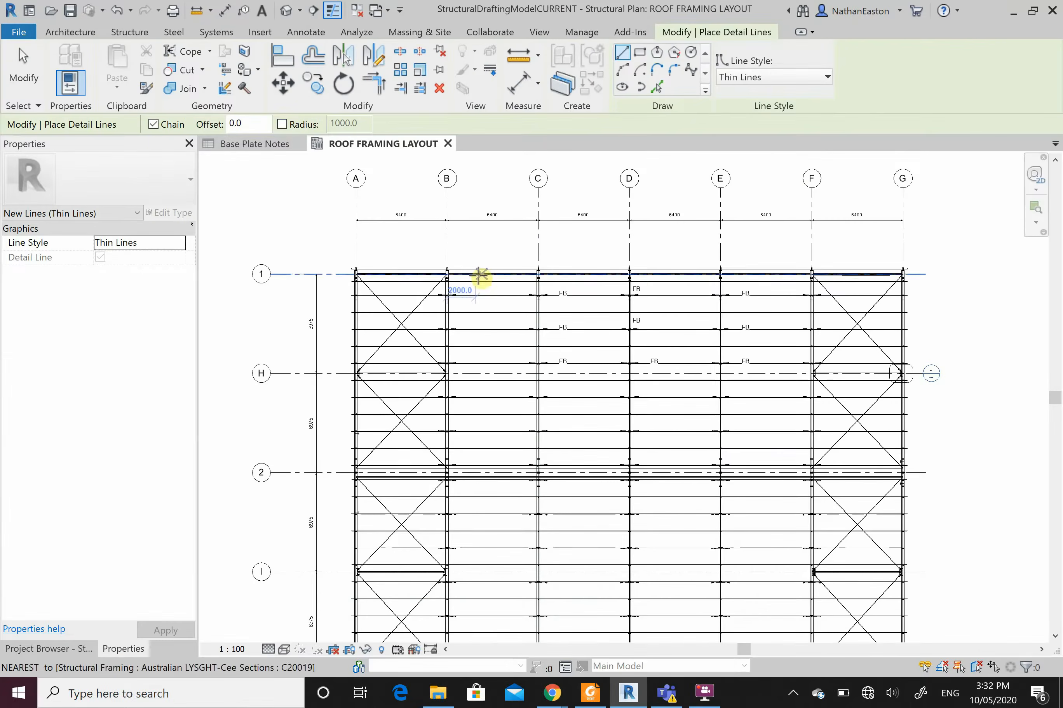
- Draw a vertical thin detail line in bay A–B, 1600 mm from grid A, from the purlin above grid 1 down past grid 3
scroll(375, 256, "up", 2)
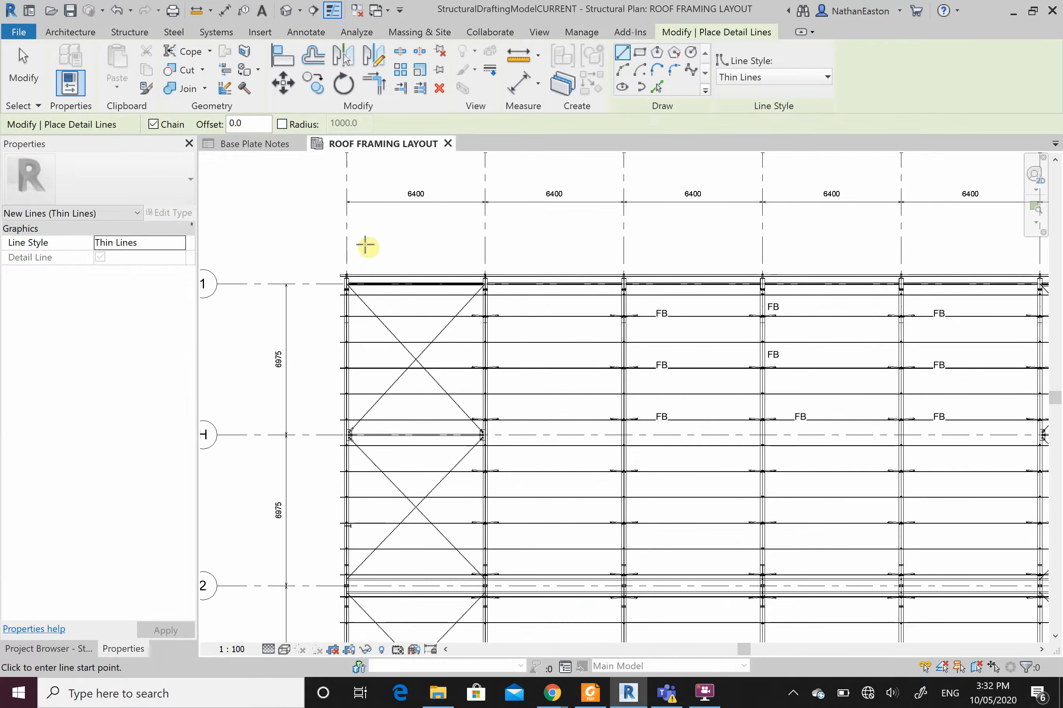
left_click(361, 275)
type("1600")
key("Return")
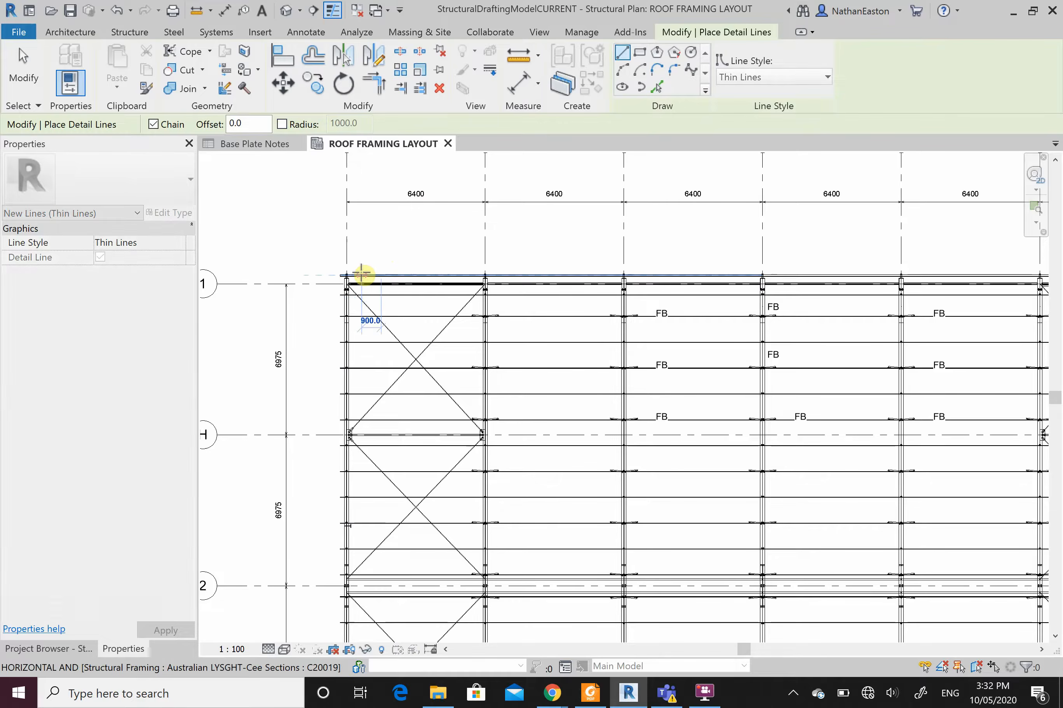
scroll(485, 183, "down", 2)
scroll(480, 187, "down", 2)
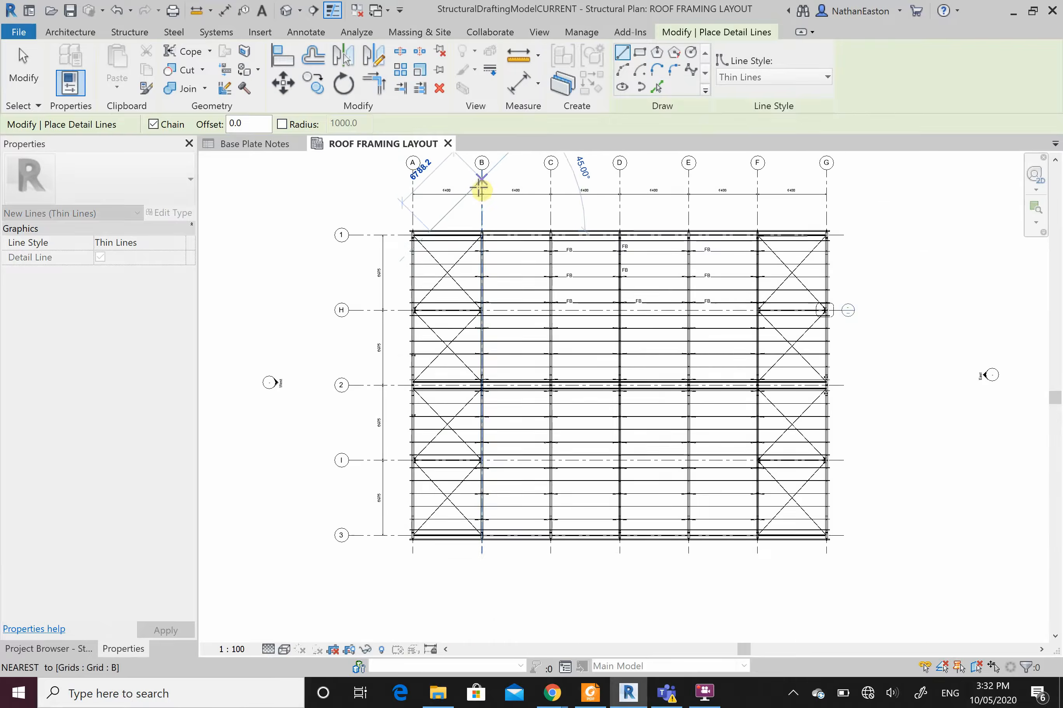
scroll(458, 344, "up", 2)
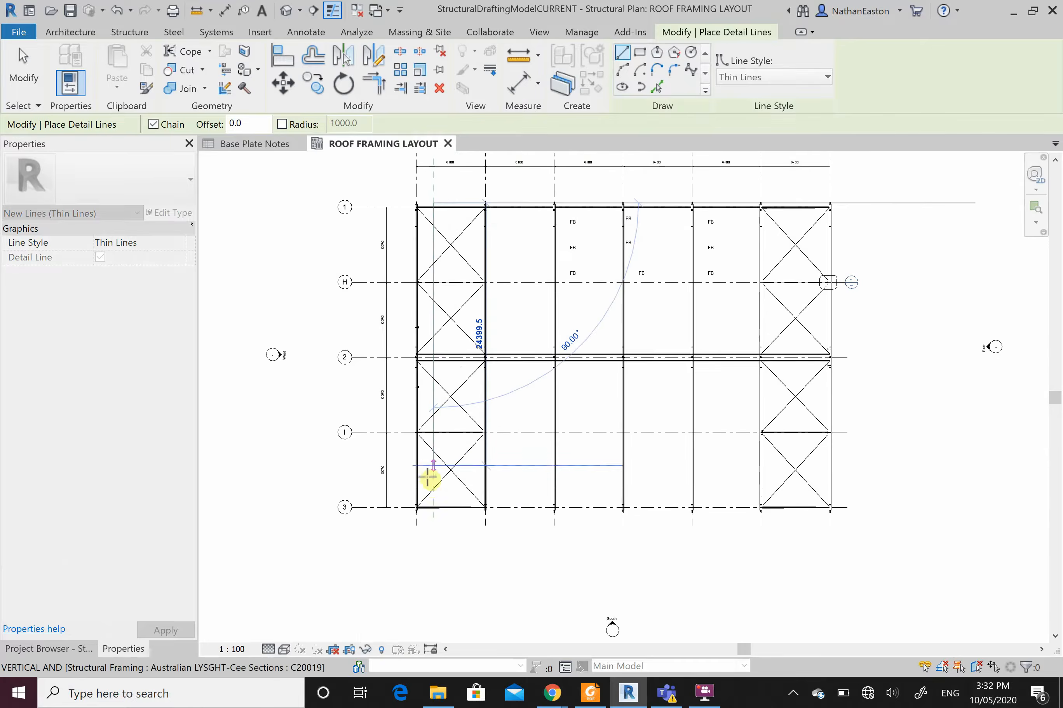
left_click(433, 511)
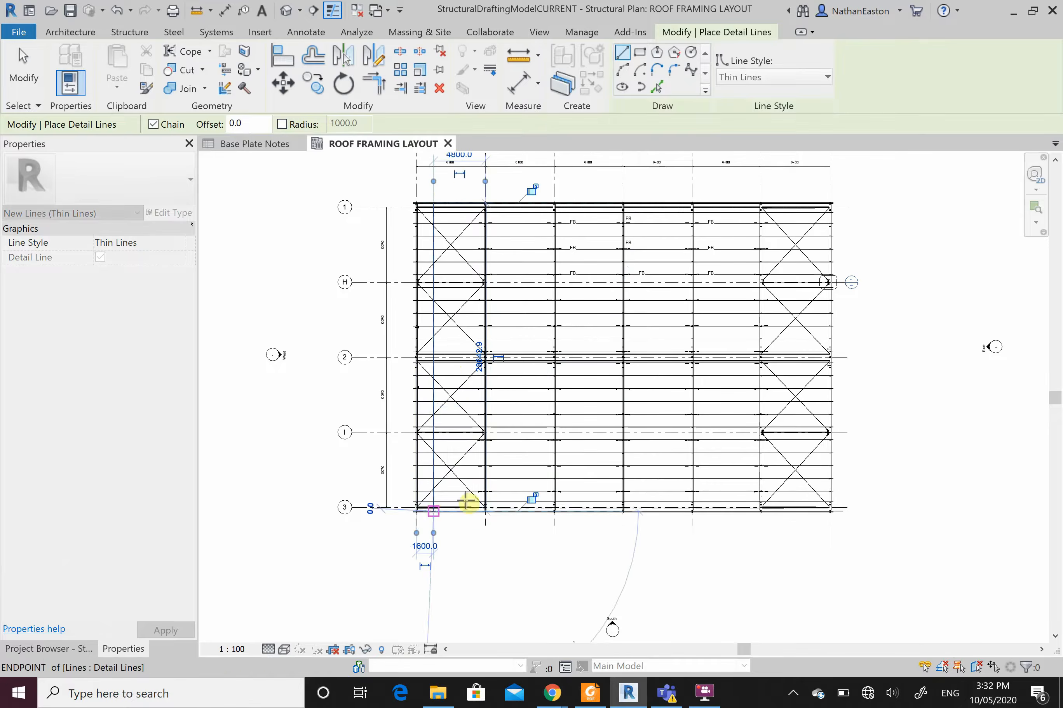
scroll(442, 197, "up", 2)
left_click(448, 210)
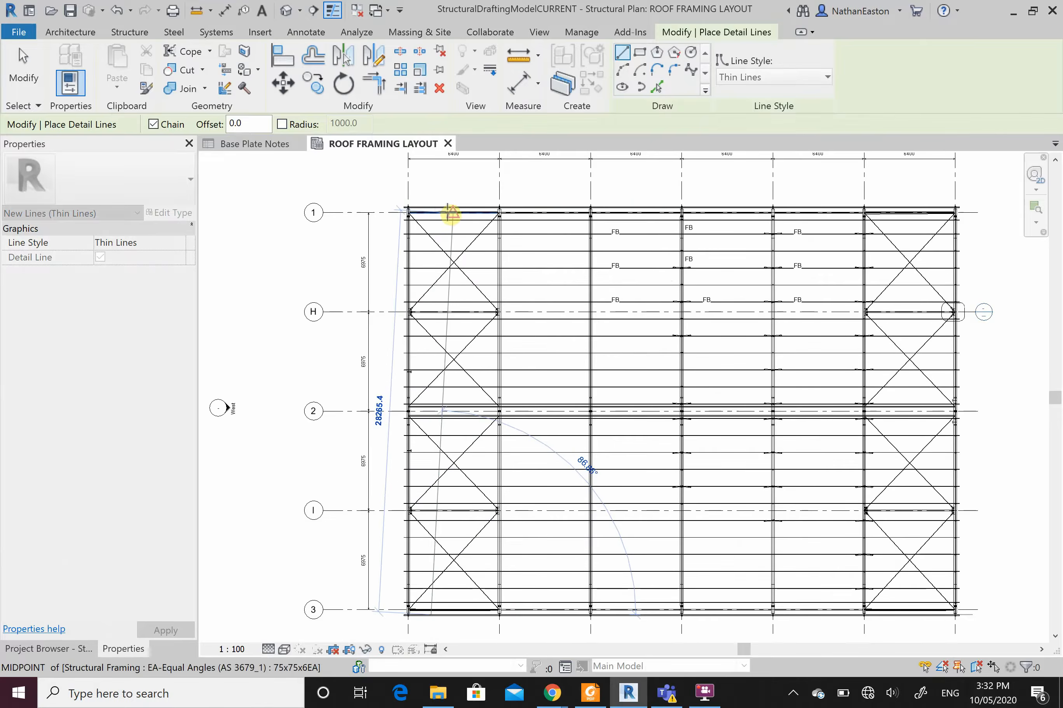
key("Escape")
- Draw a second vertical detail line in bay A–B, offset 1600 mm from the first, from the uppermost purlin to grid 3
scroll(449, 197, "up", 3)
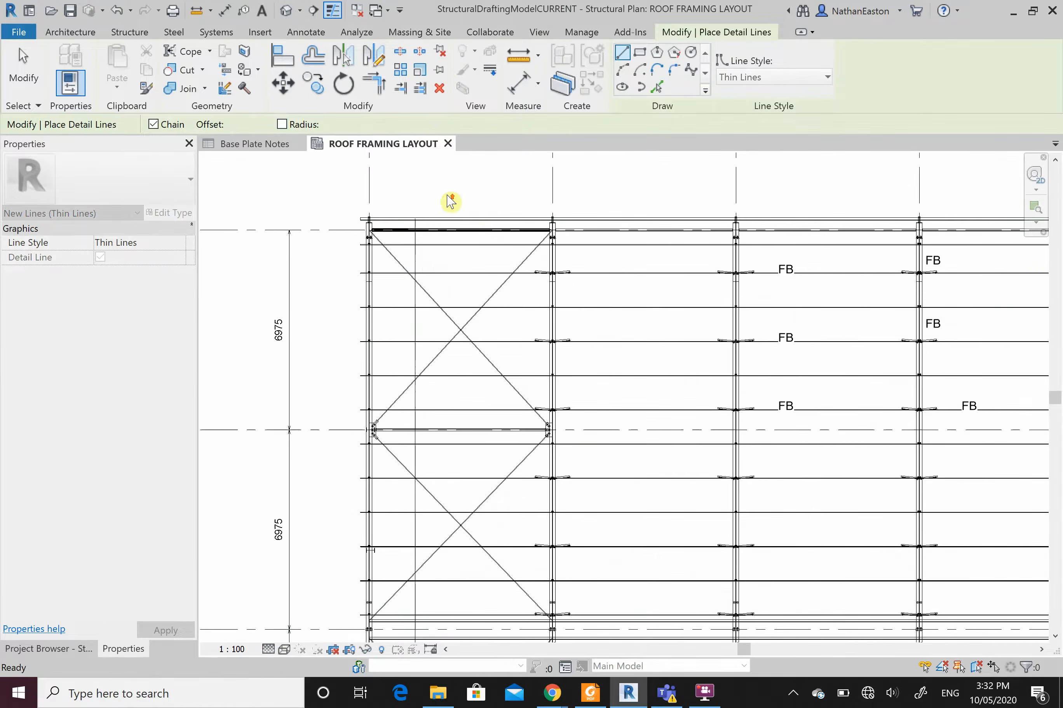
scroll(436, 215, "up", 2)
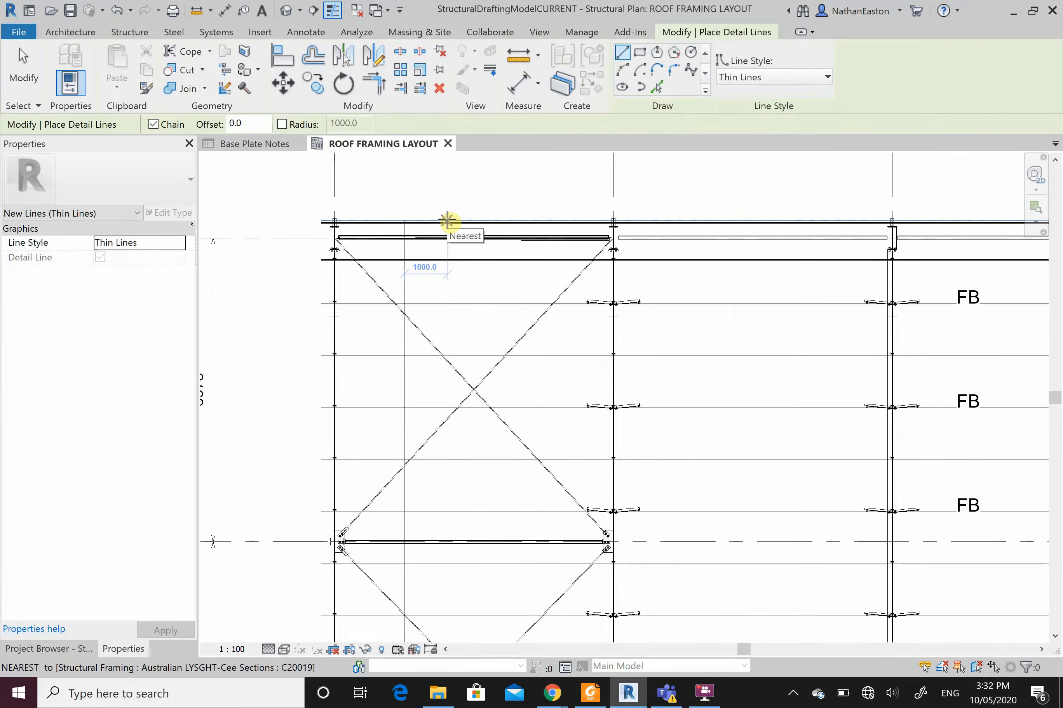
type("16")
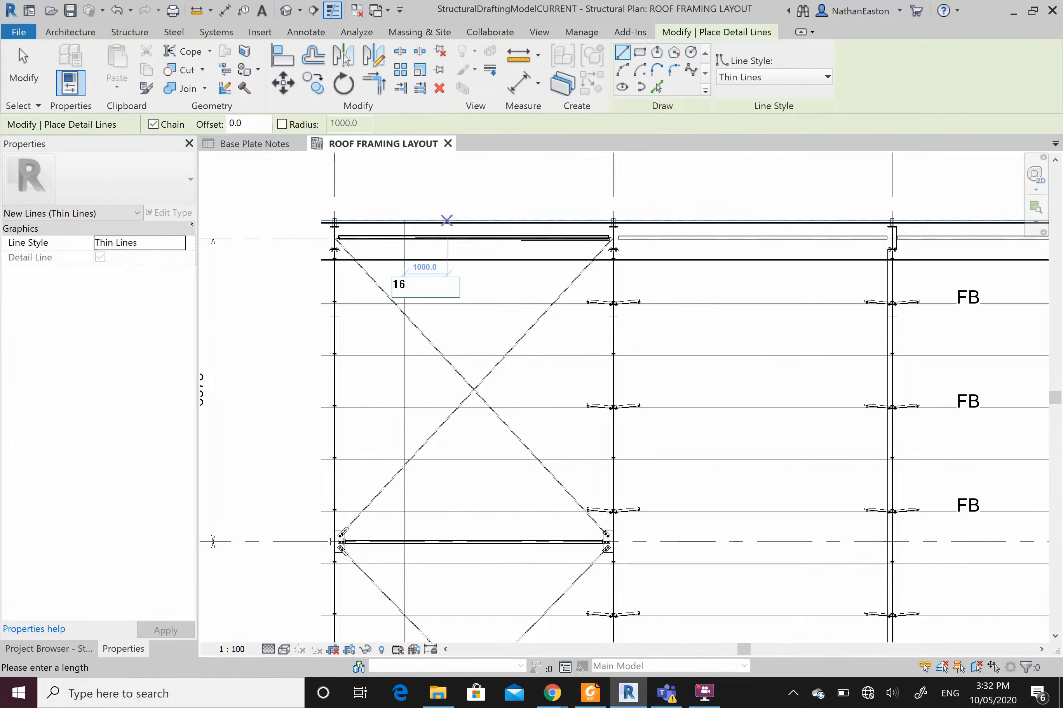
type("00")
key("Return")
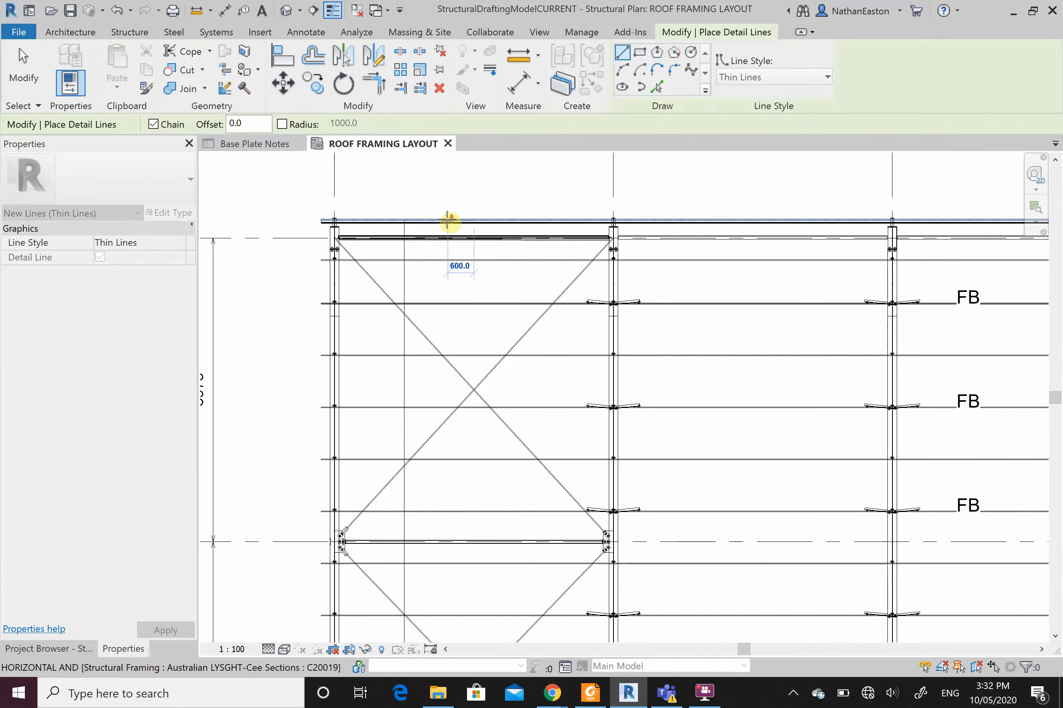
scroll(448, 221, "down", 5)
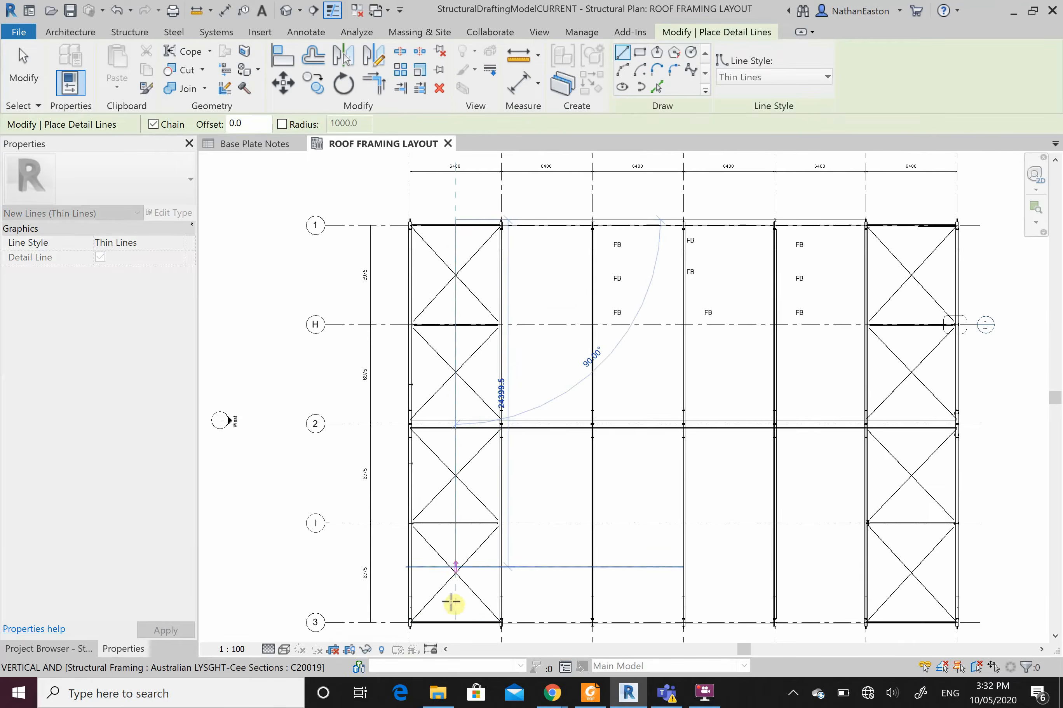
left_click(455, 622)
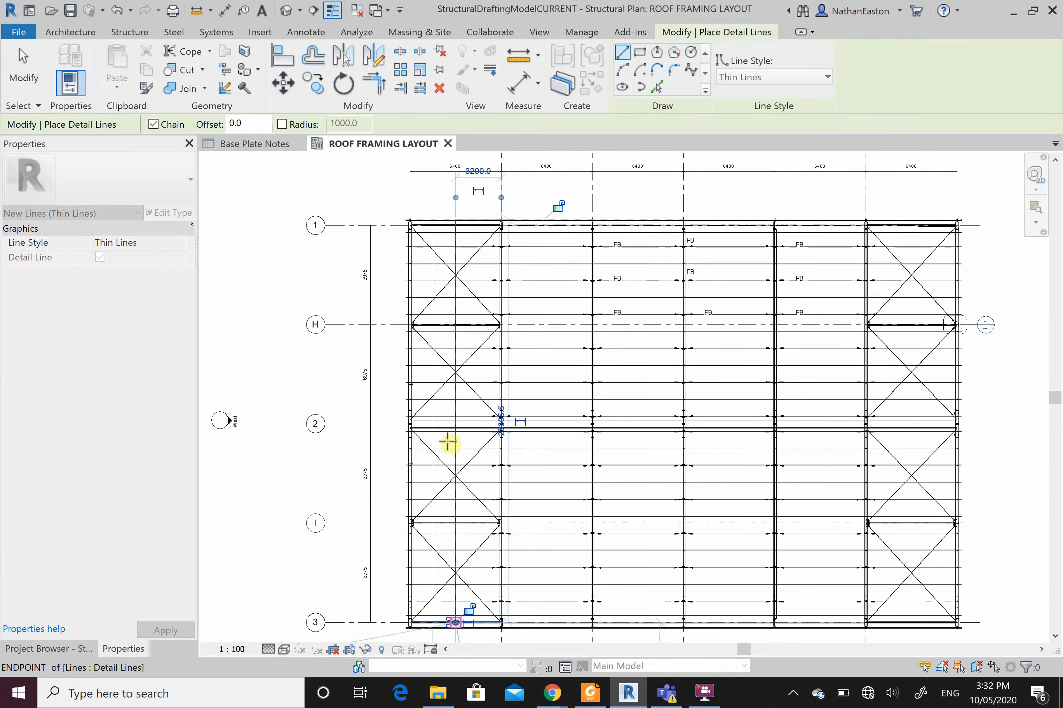
- Draw a third vertical detail line in bay A–B, 1600 mm from the second, down to grid 3, and end the line command
scroll(468, 224, "up", 3)
scroll(467, 220, "up", 2)
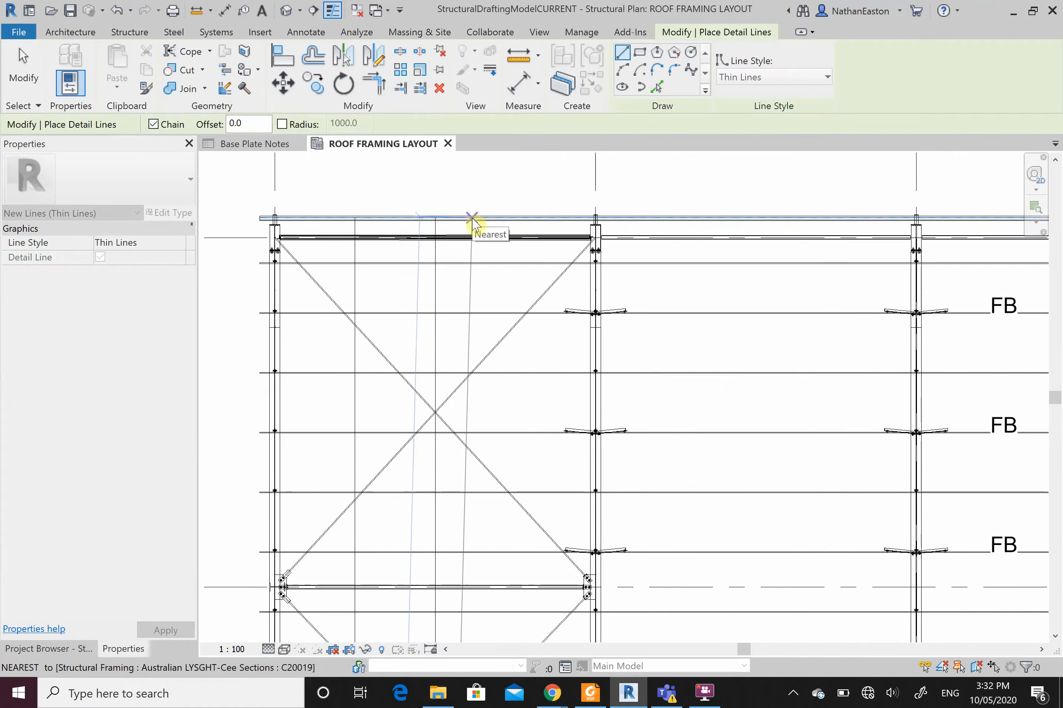
left_click(459, 223)
scroll(459, 224, "up", 1)
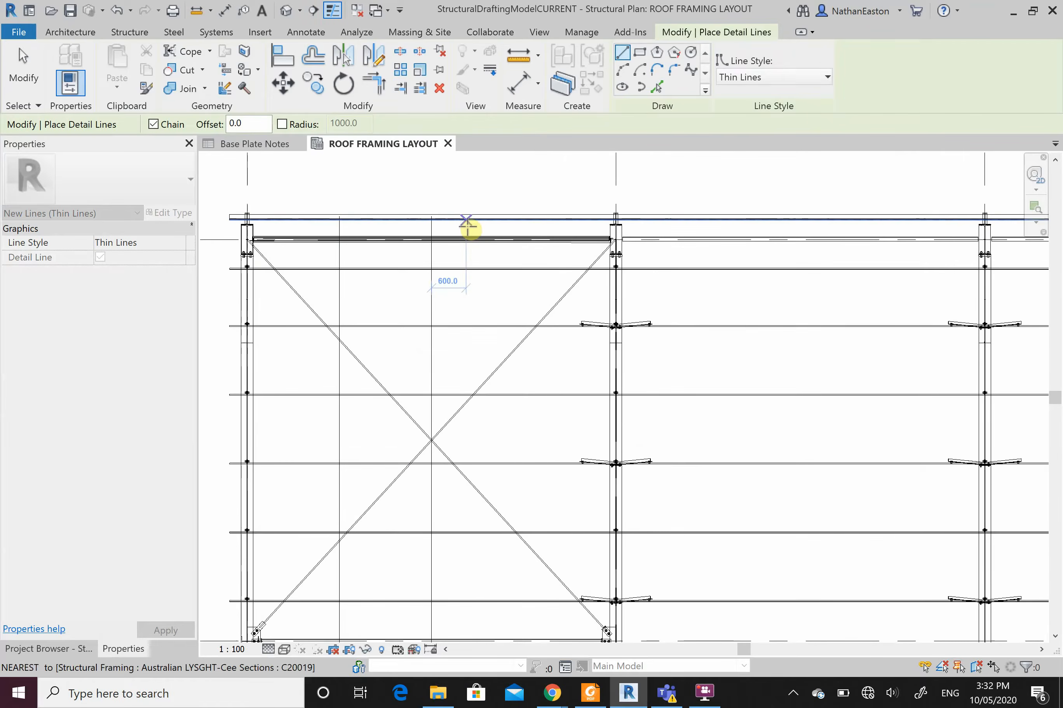
type("1600")
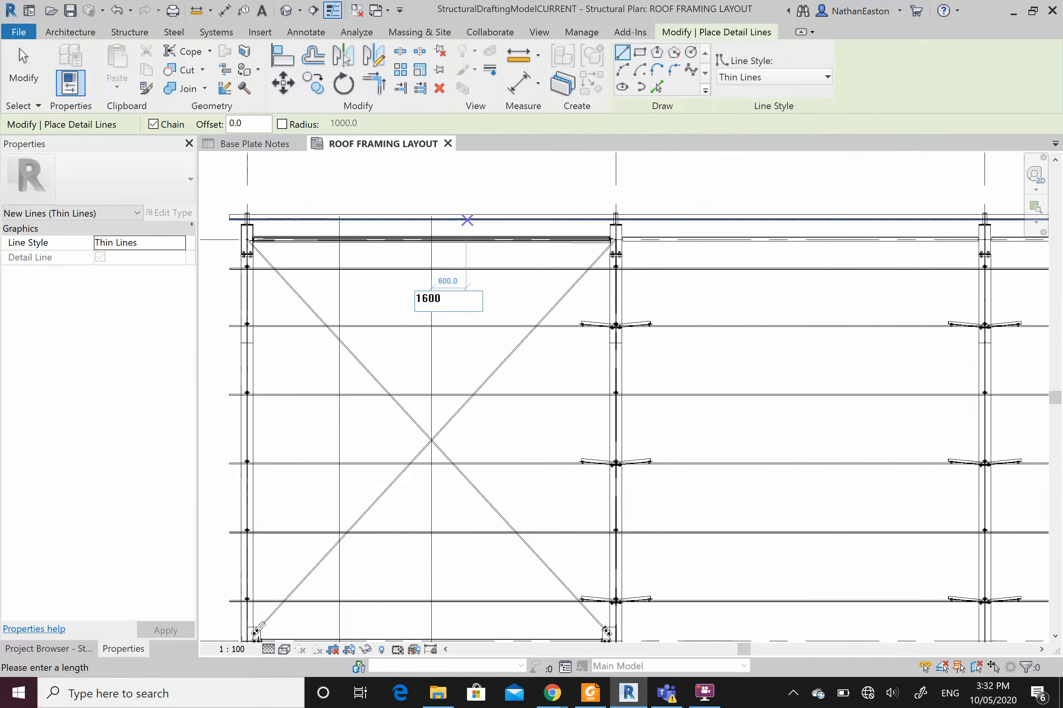
key("Return")
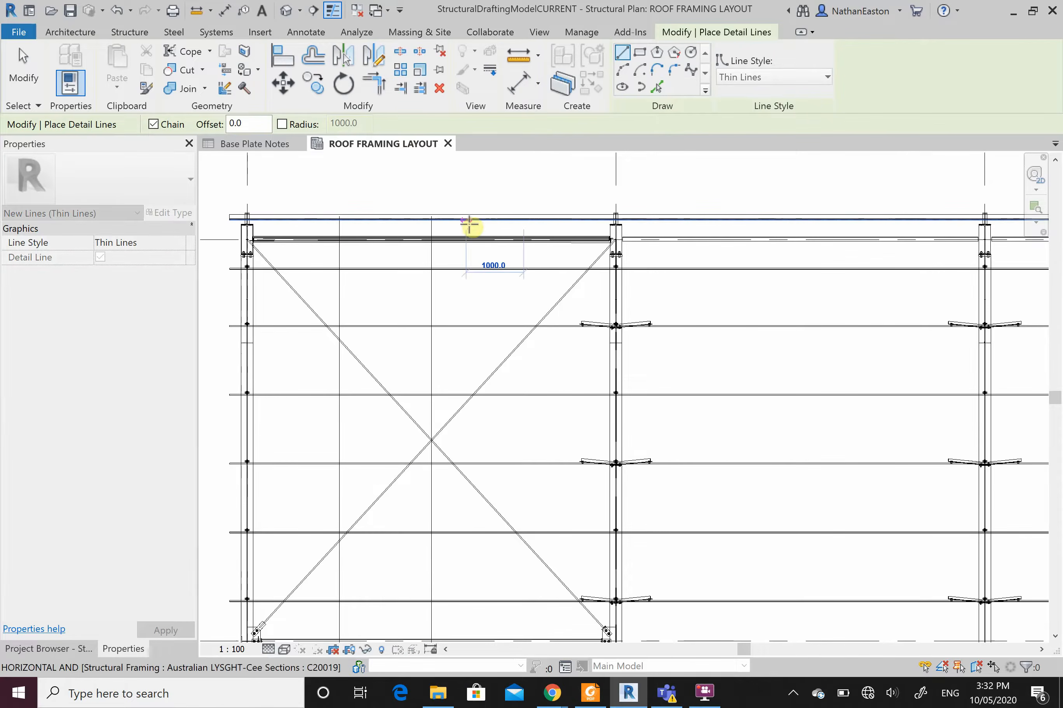
scroll(508, 201, "down", 3)
scroll(510, 200, "down", 3)
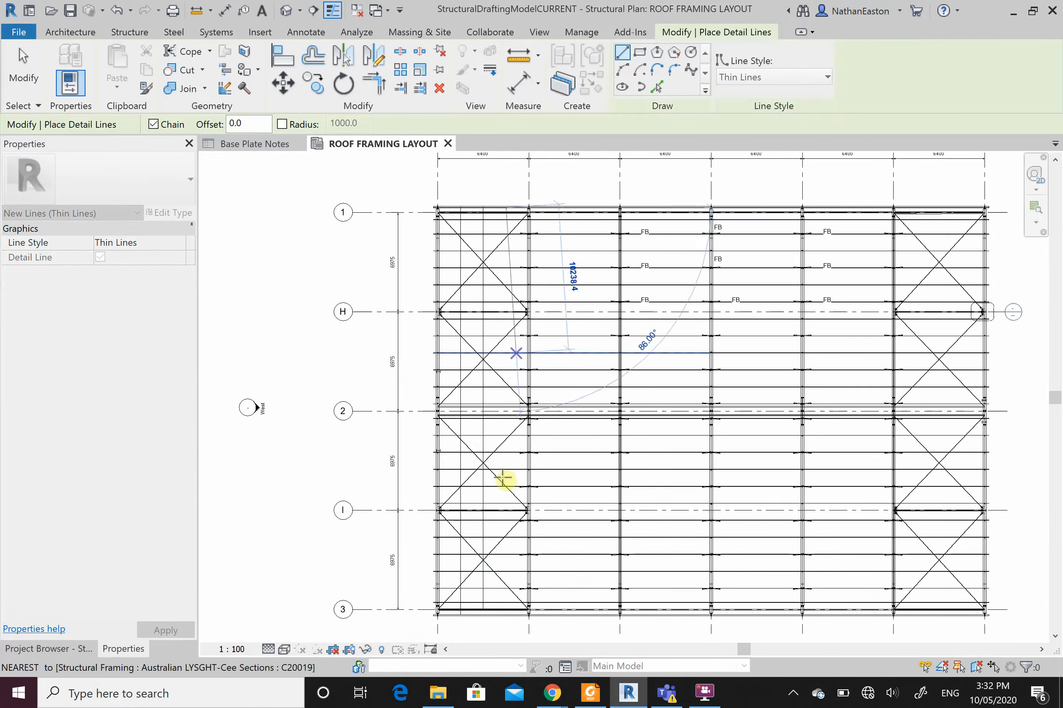
left_click(505, 610)
key("Escape")
key("Escape")
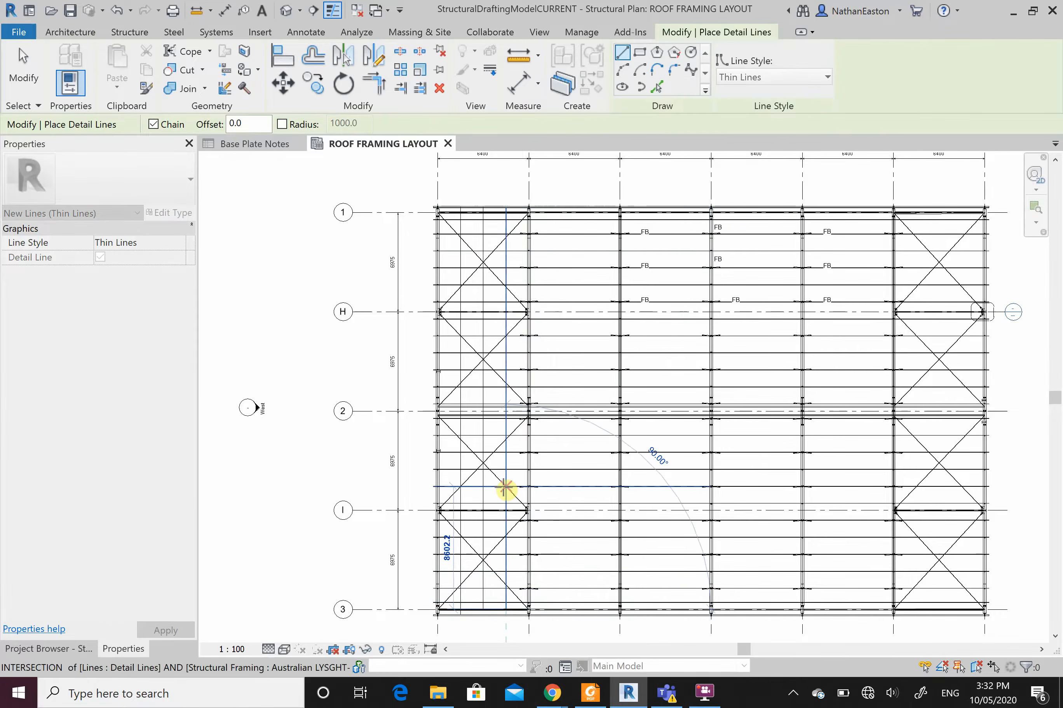
- Switch to Foxit Reader and examine the bridging lines and labels on the roof structural layout plan's first part
key("alt+Tab")
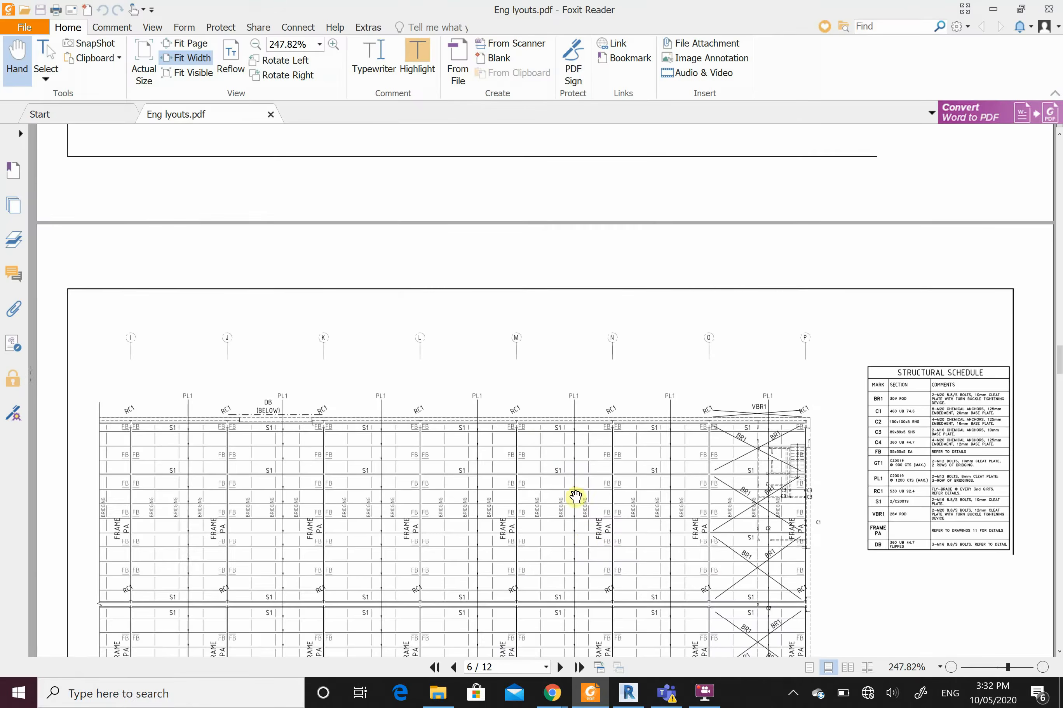
scroll(537, 424, "down", 3)
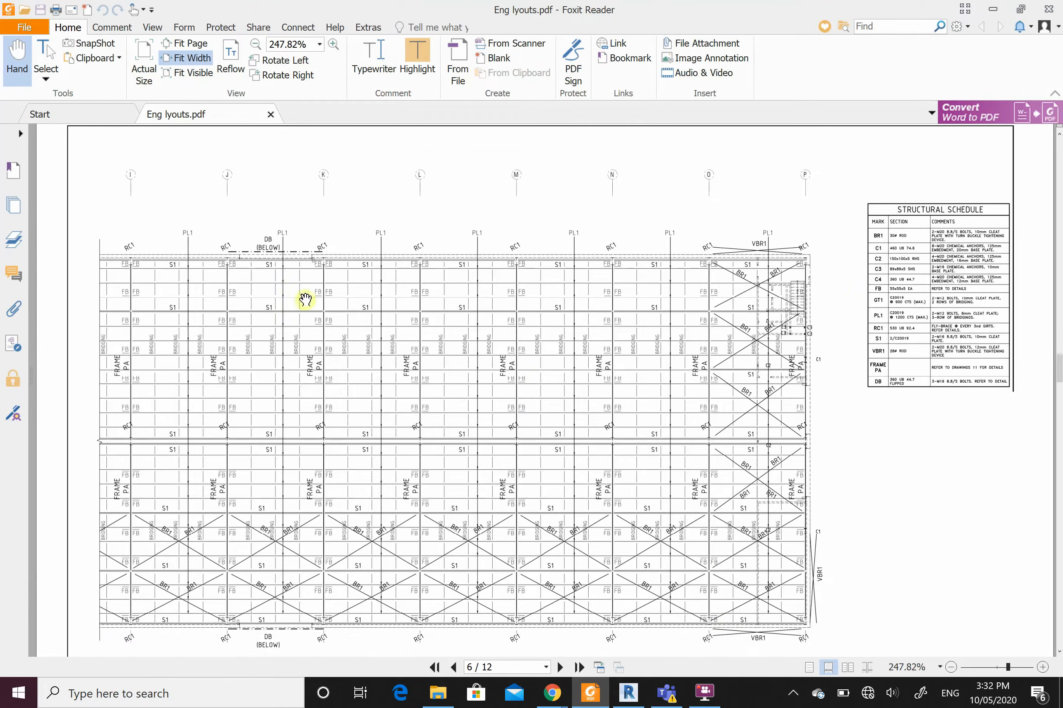
scroll(474, 484, "up", 9)
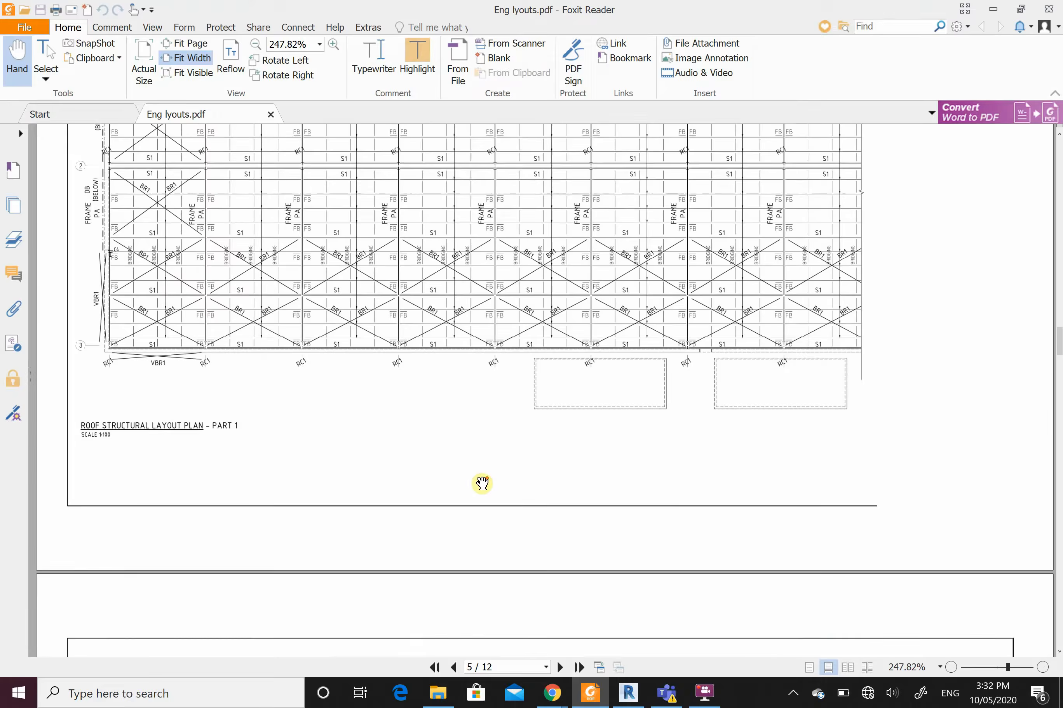
scroll(710, 411, "up", 2)
scroll(750, 439, "up", 1)
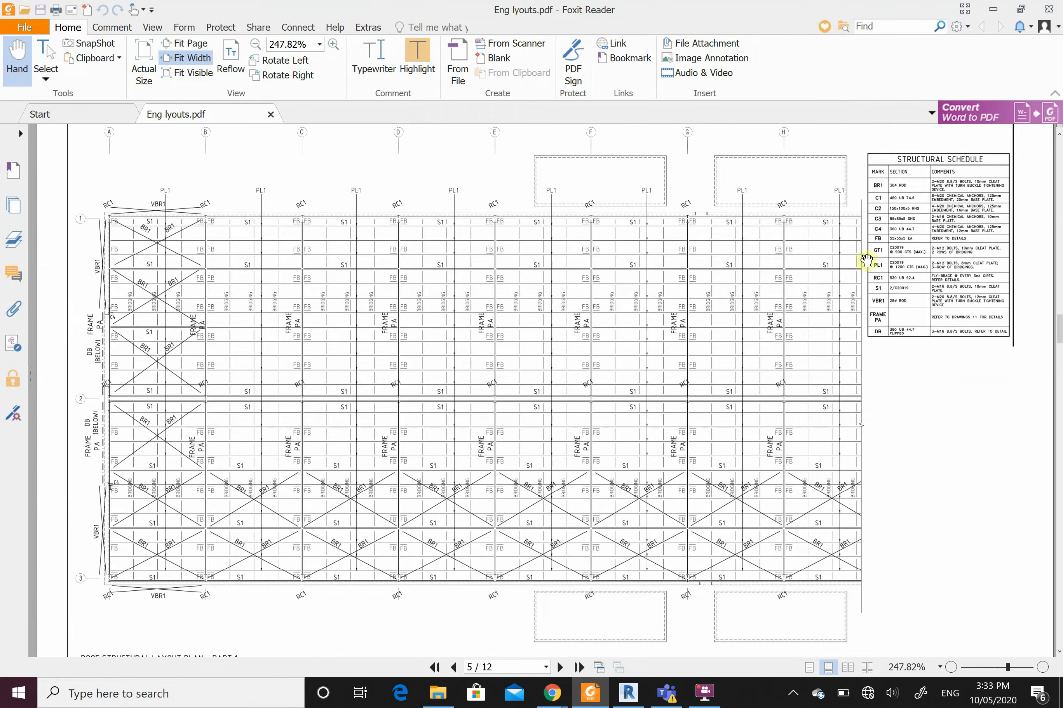
left_click(995, 9)
- Change the line style of the three vertical detail lines in bay A–B to <Hidden>
scroll(480, 232, "up", 2)
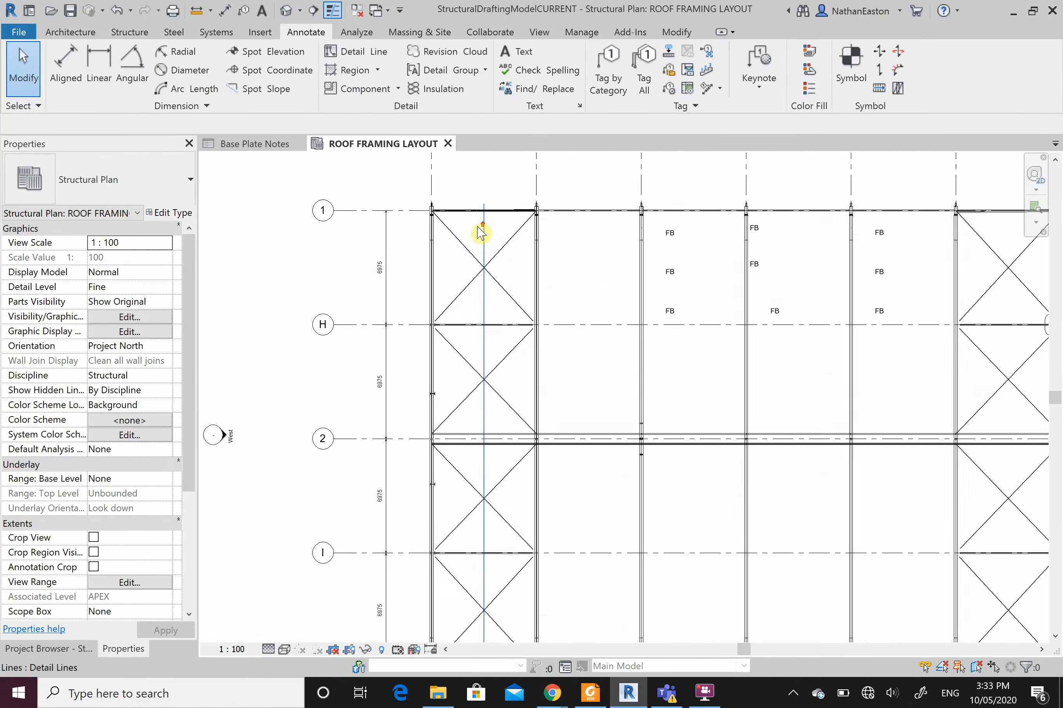
scroll(480, 233, "up", 1)
left_click(457, 231)
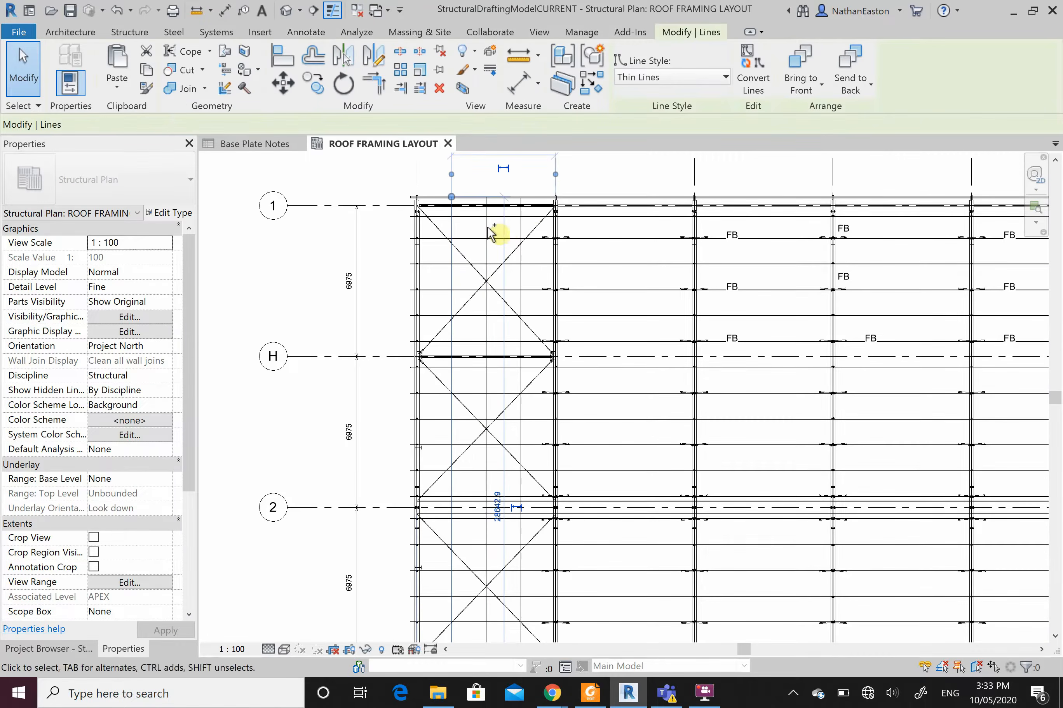
left_click(520, 226, "ctrl")
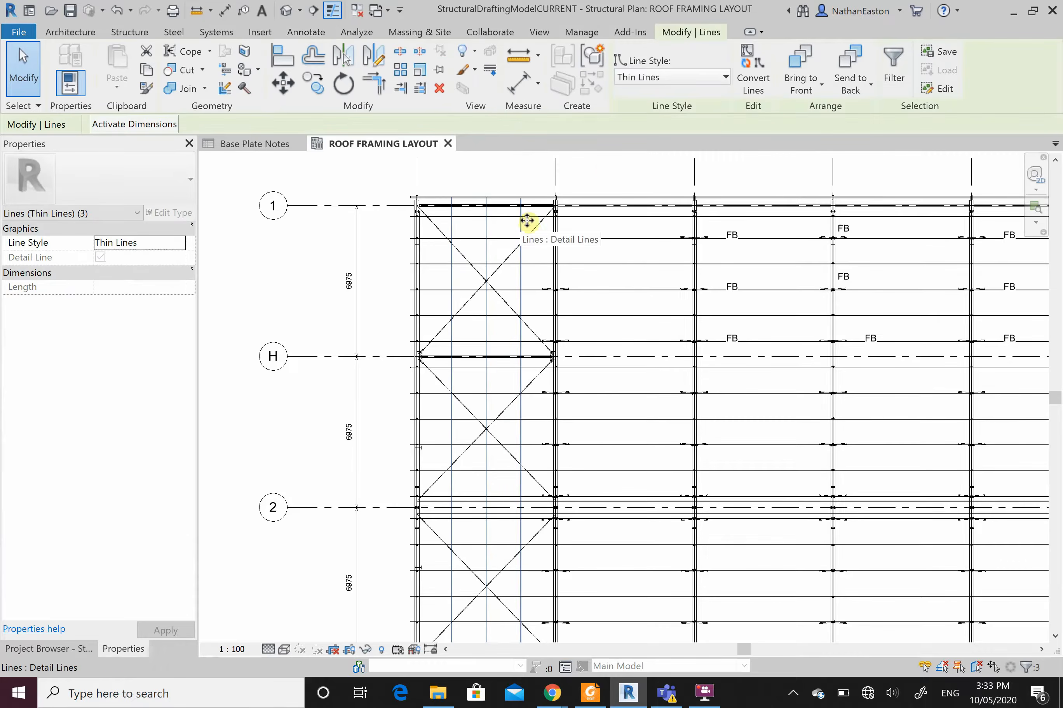
left_click(701, 83)
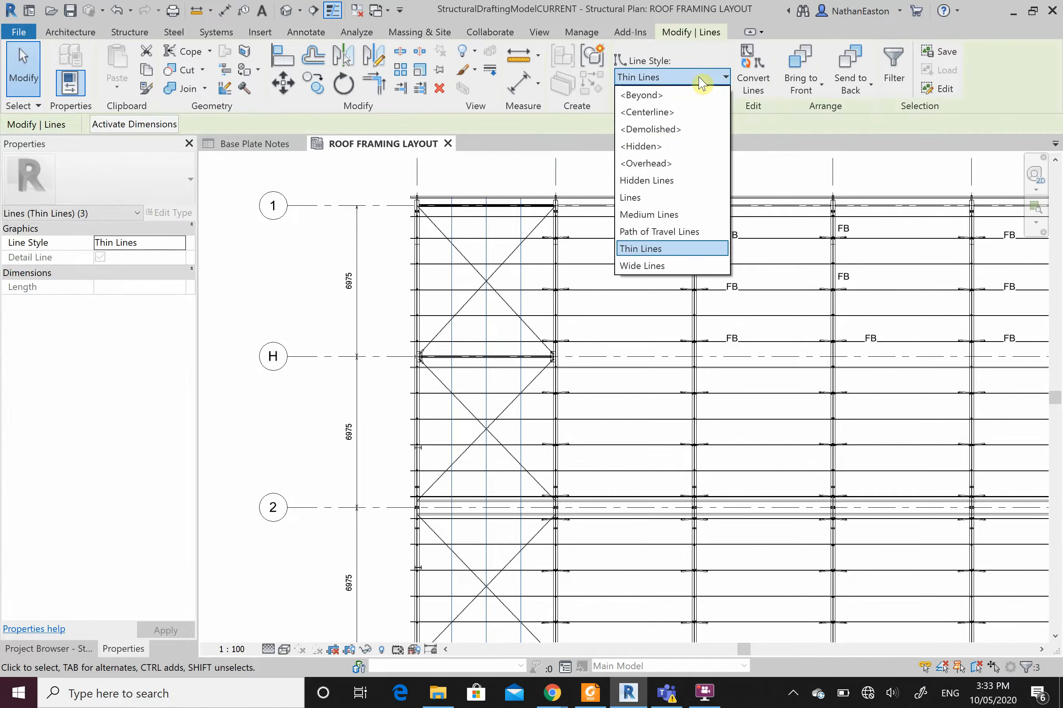
left_click(697, 155)
left_click(281, 307)
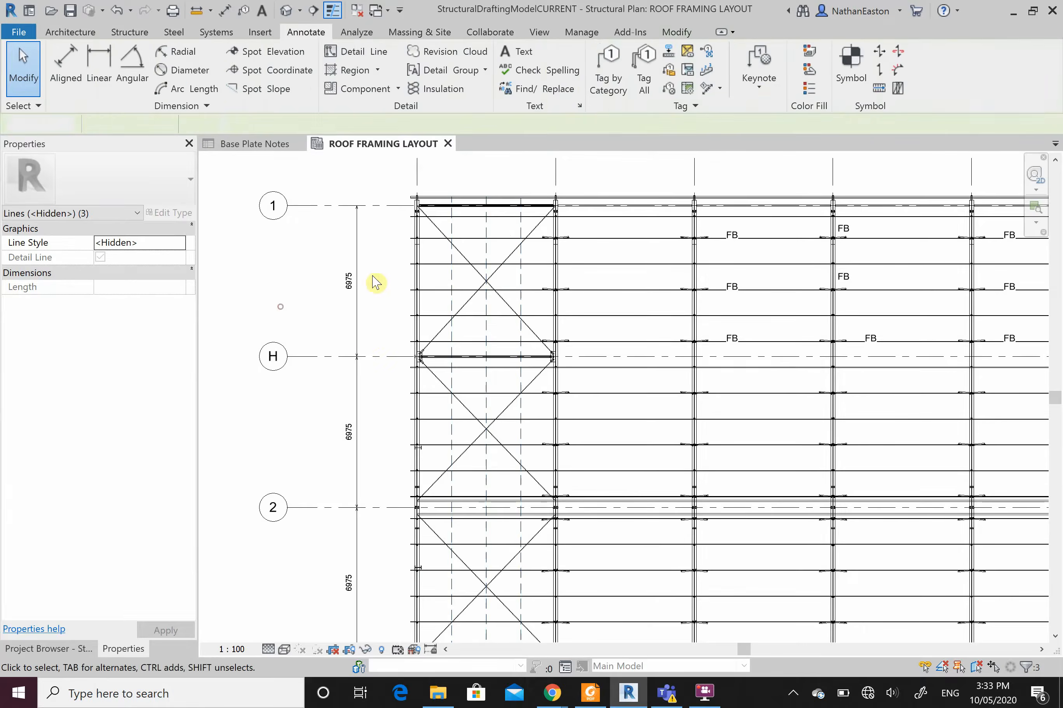
- Place a 2.5mm Arial text note reading BRIDGING in bay A–B between grids H and 2, by the first hidden line
scroll(467, 266, "down", 1)
scroll(478, 471, "up", 1)
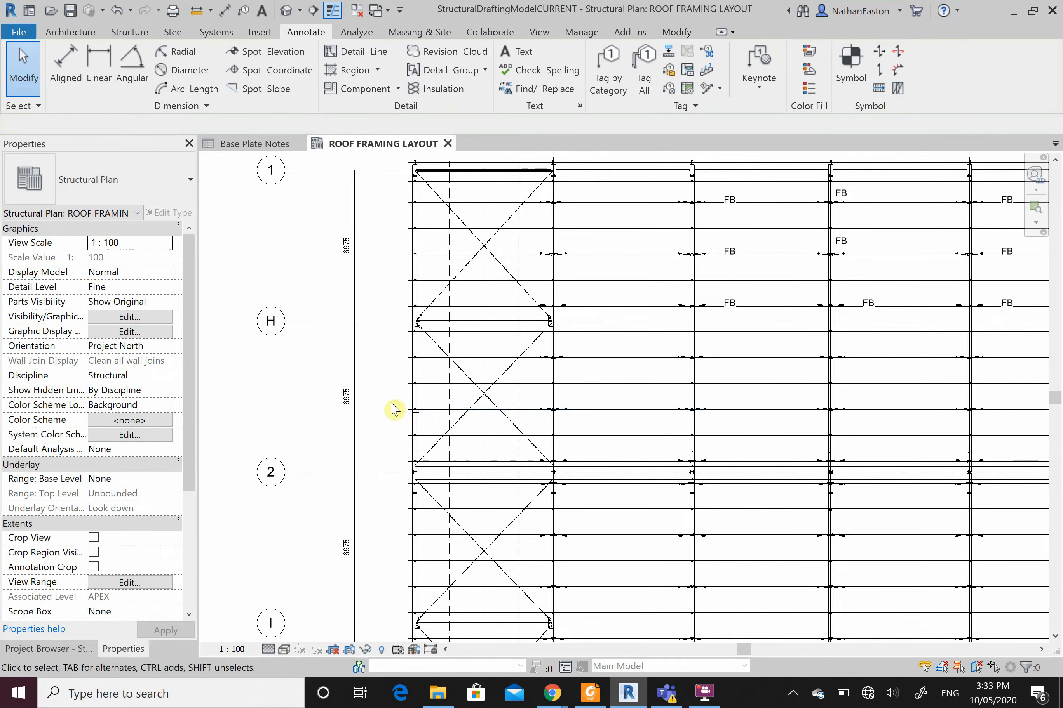
key("t")
key("x")
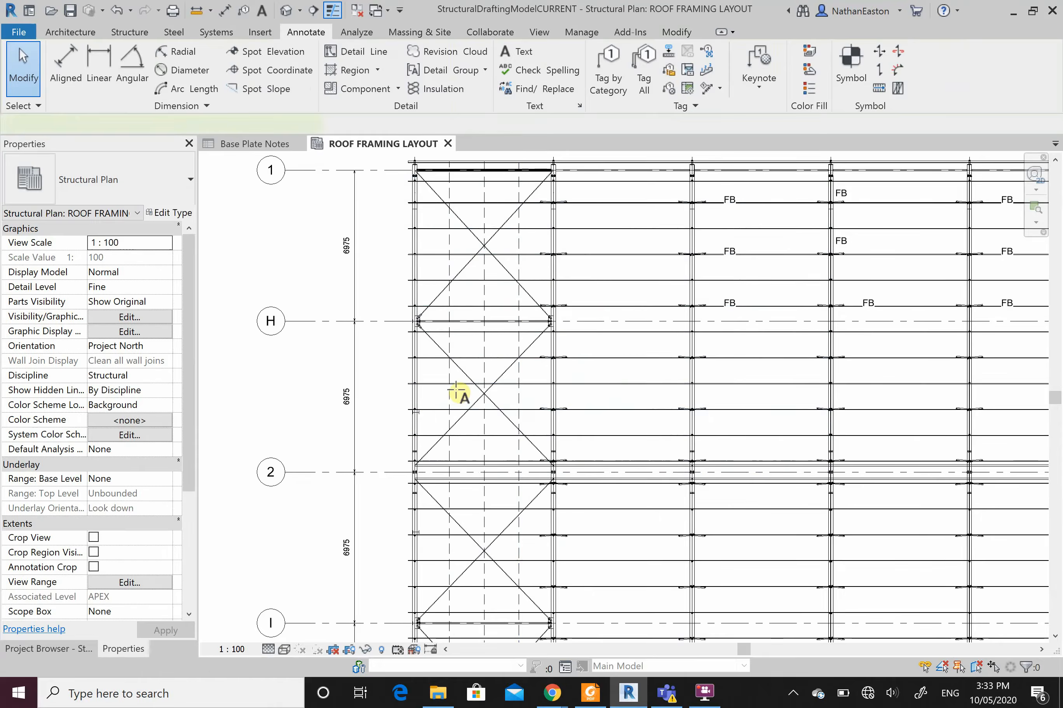
scroll(453, 398, "up", 3)
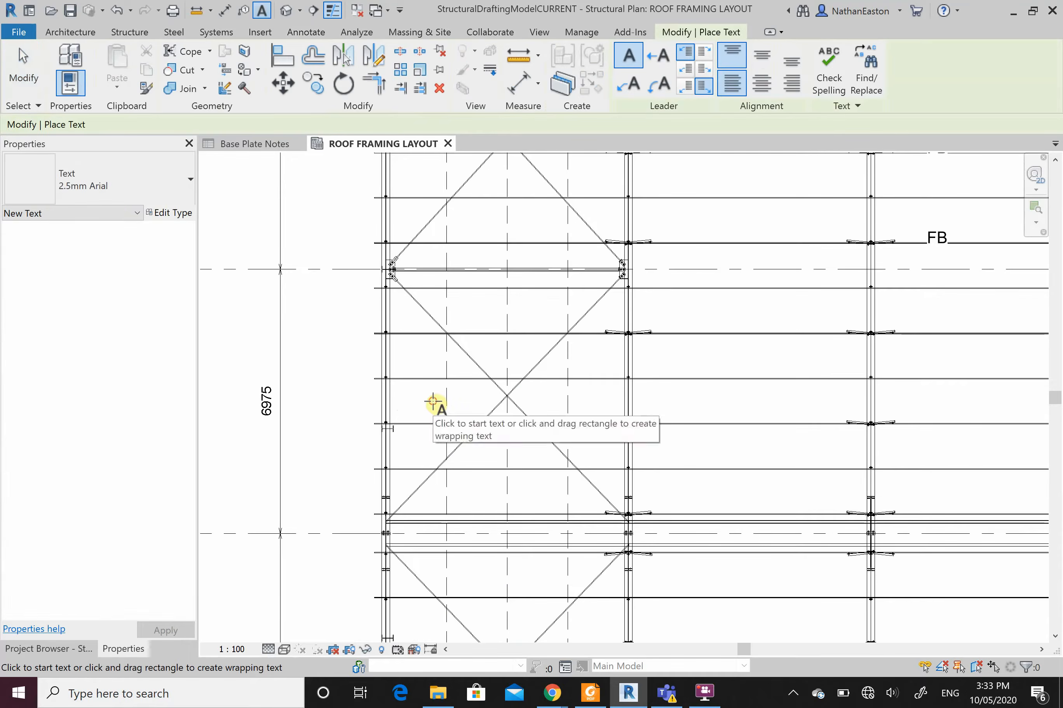
left_click(434, 405)
type("BRIDGING")
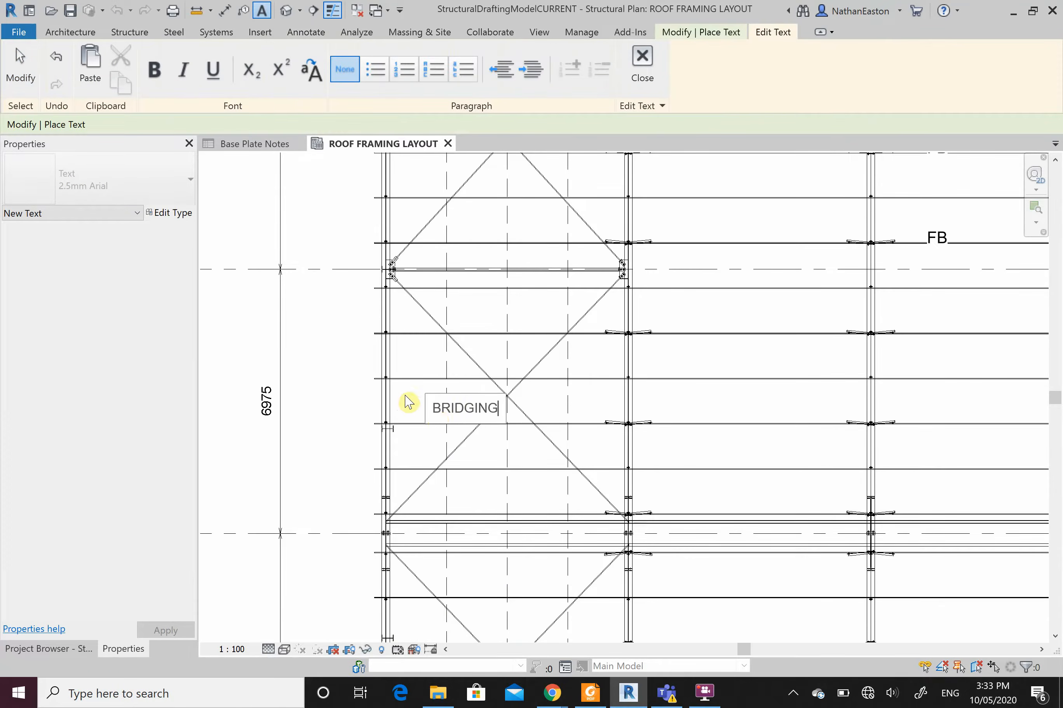
left_click(345, 386)
key("Escape")
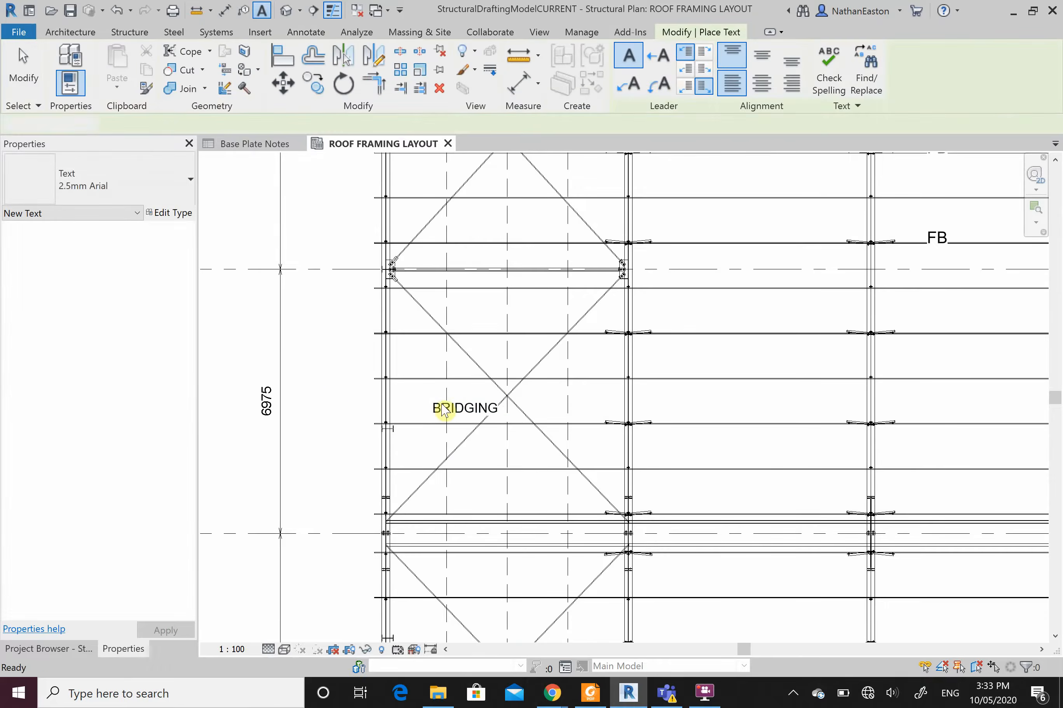
- Rotate the BRIDGING note a quarter turn counterclockwise so it reads vertically, parallel to the hidden lines
left_click(445, 408)
key("Escape")
left_click(434, 416)
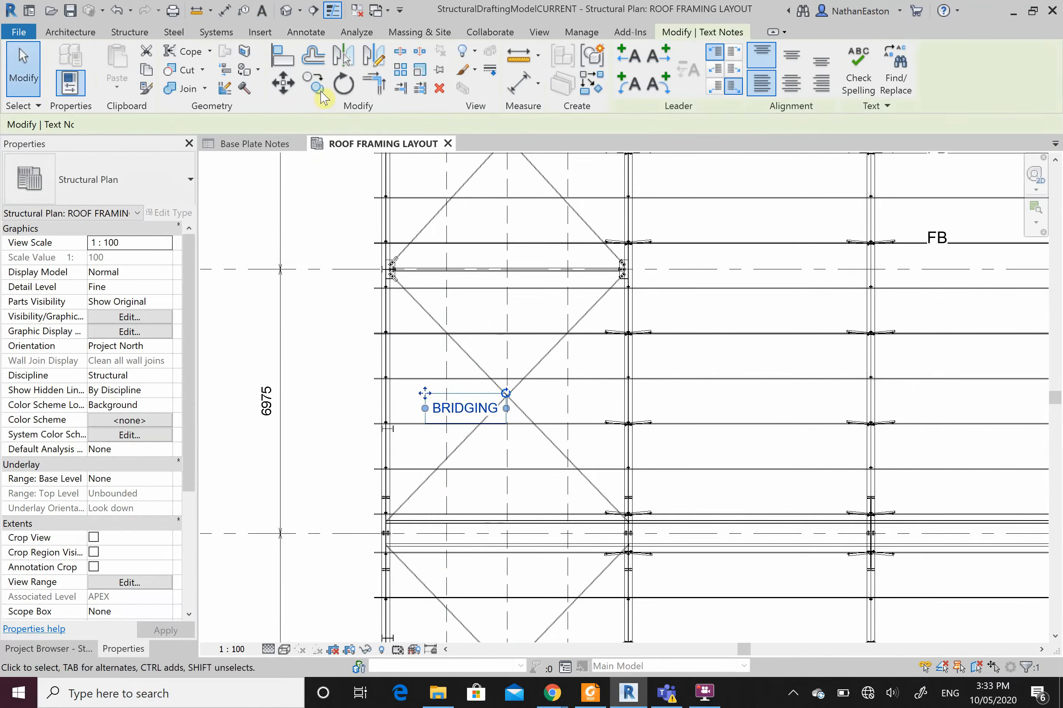
left_click(344, 84)
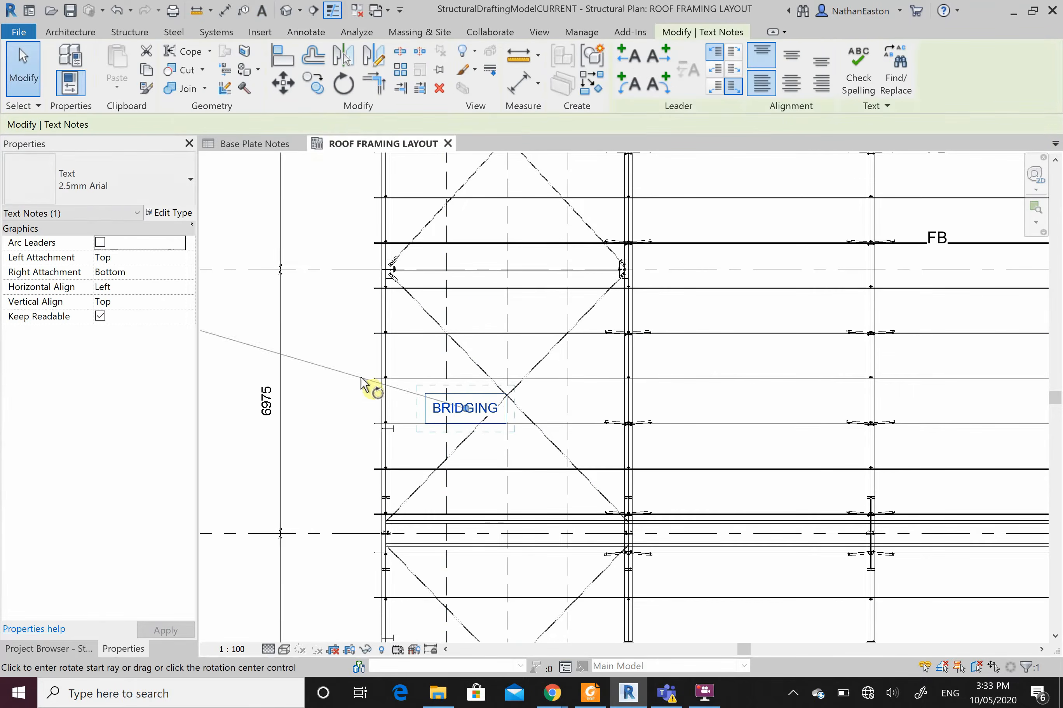
left_click(467, 308)
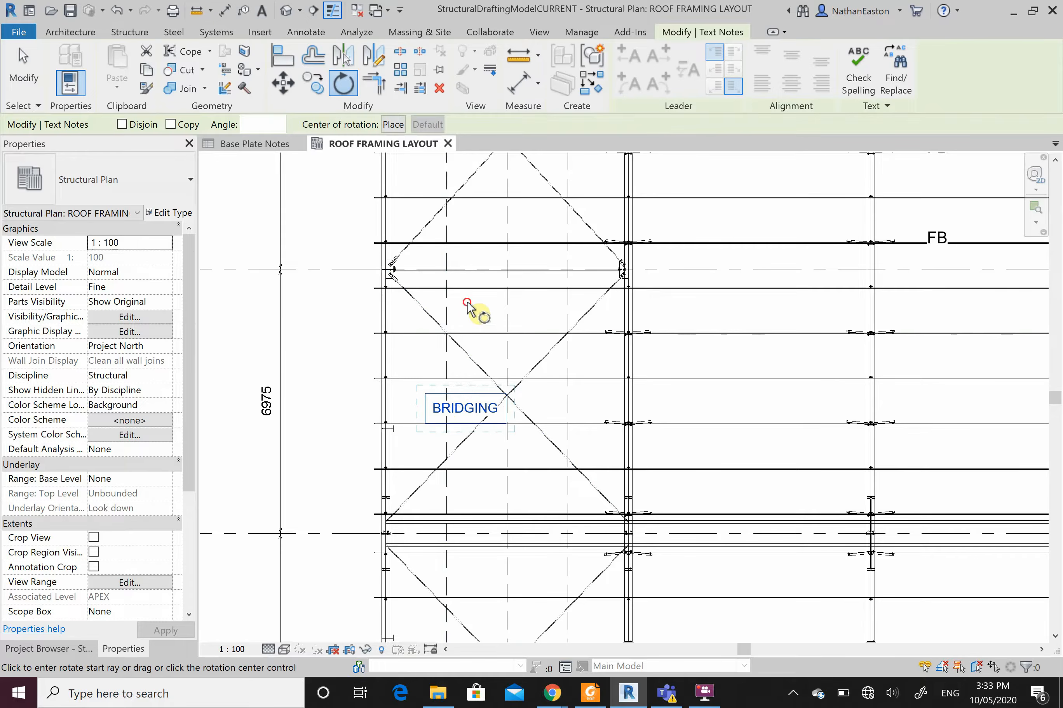
left_click(327, 420)
left_click(329, 422)
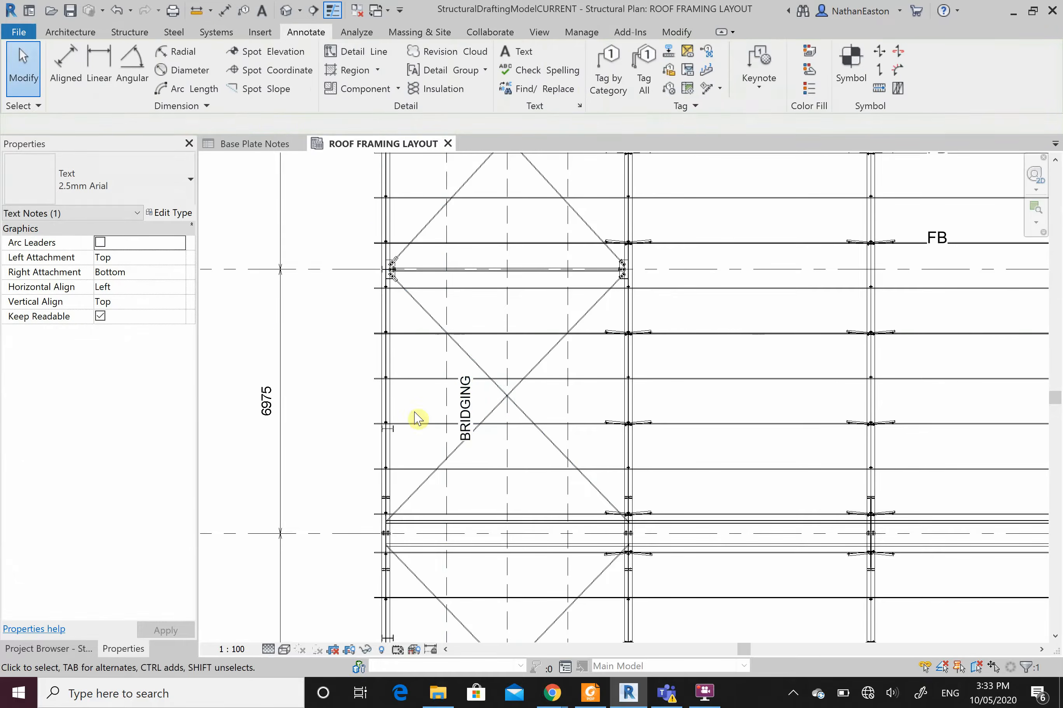
- Move the vertical BRIDGING note to the grid A side of the first hidden line
left_click(469, 414)
scroll(454, 452, "up", 3)
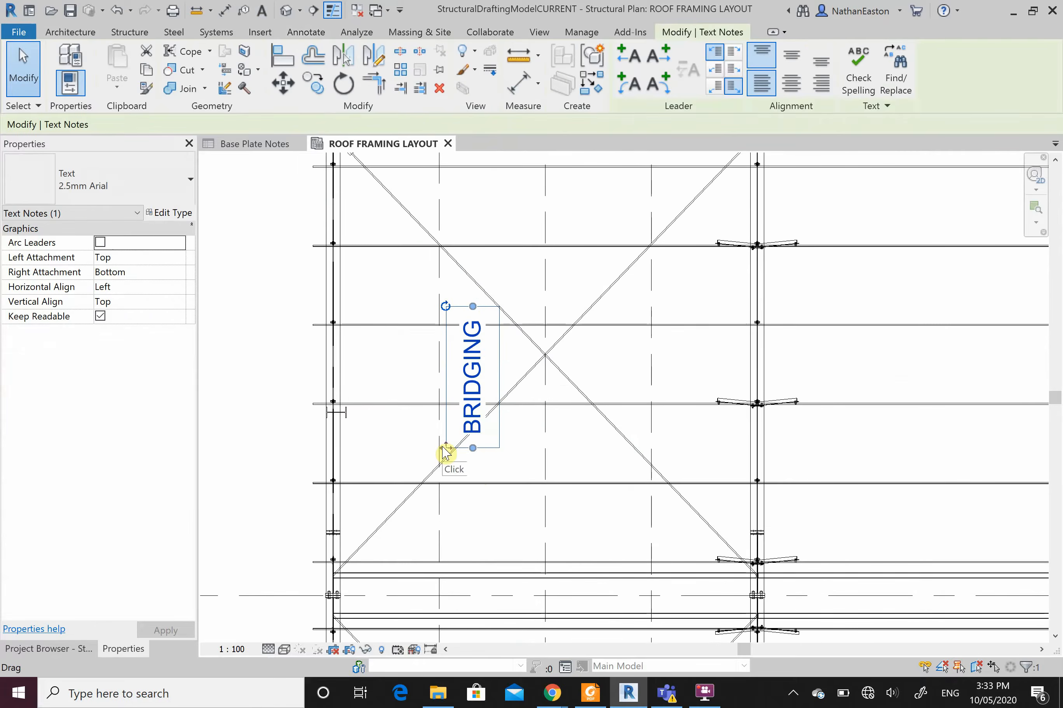
left_click_drag(446, 450, 392, 433, "ctrl")
left_click(261, 388)
scroll(439, 320, "down", 5)
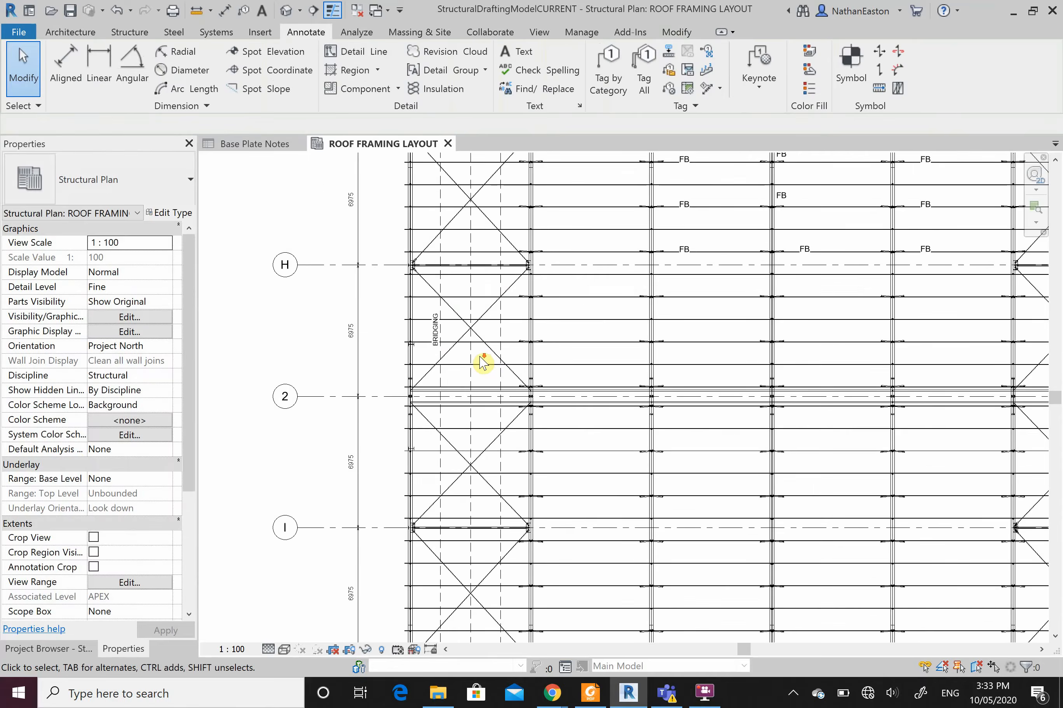
- Duplicate the BRIDGING note's text type as 2.0mm, with a text size of 2 mm, and apply it
scroll(483, 364, "down", 2)
scroll(468, 274, "up", 1)
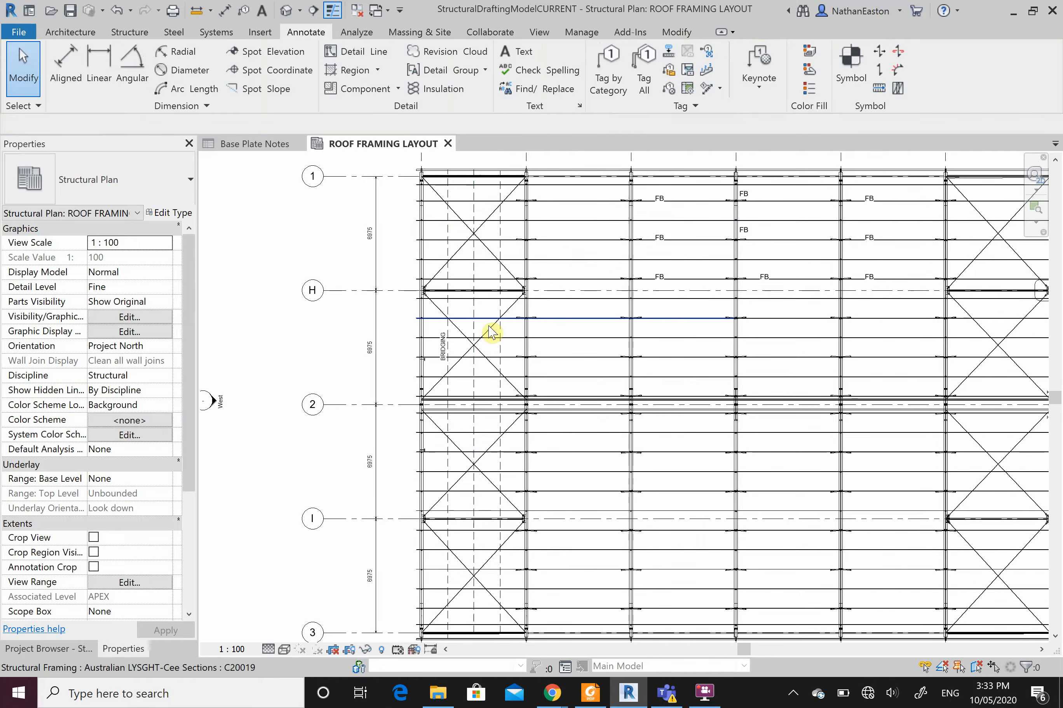
scroll(467, 344, "up", 1)
scroll(459, 355, "up", 4)
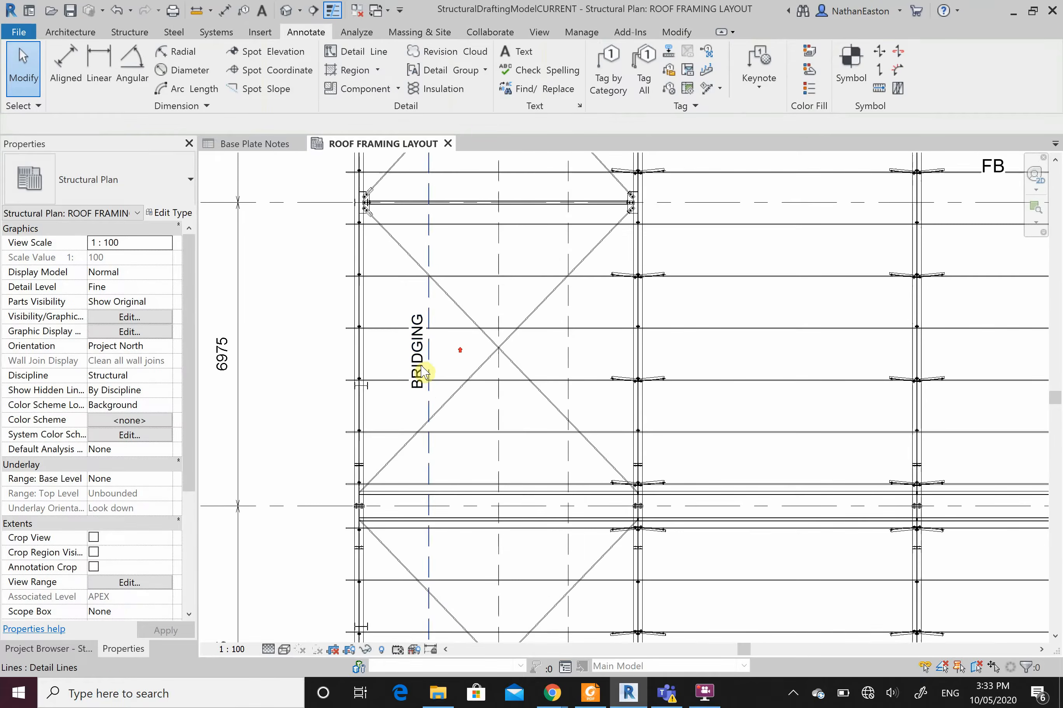
left_click(410, 375)
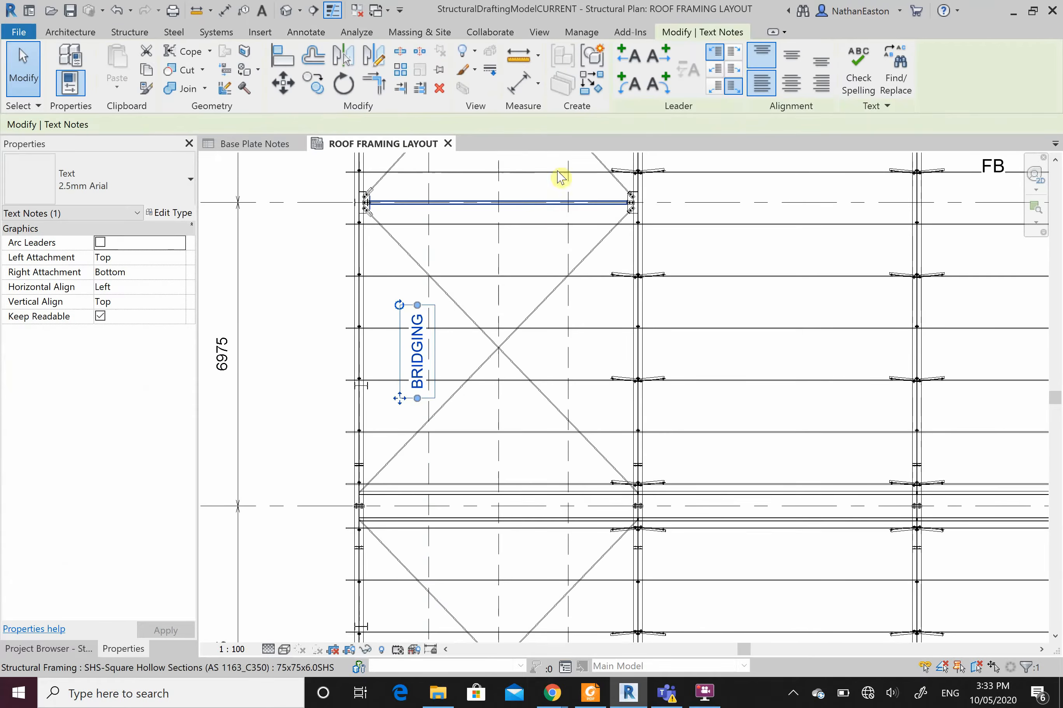
left_click(146, 197)
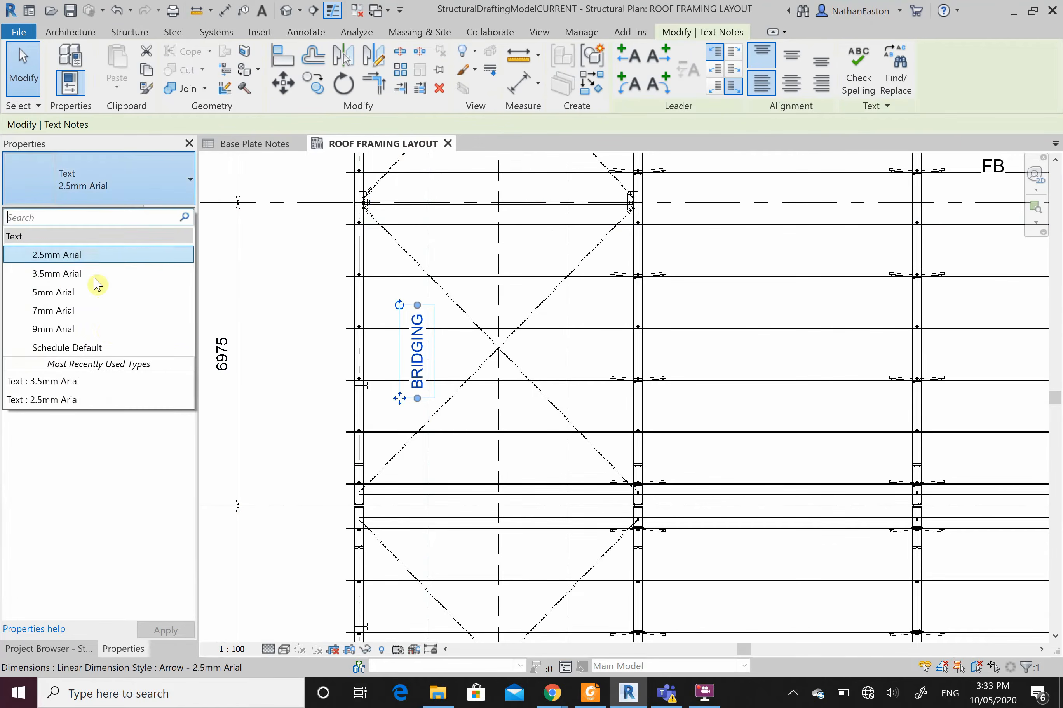
left_click(97, 490)
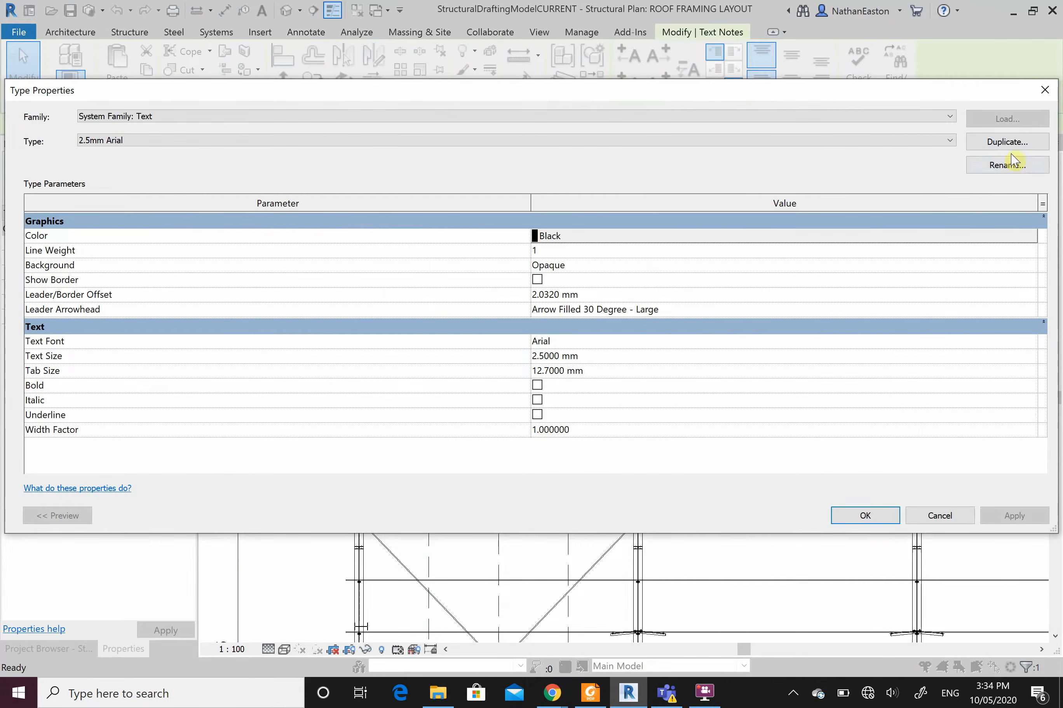
left_click(1029, 143)
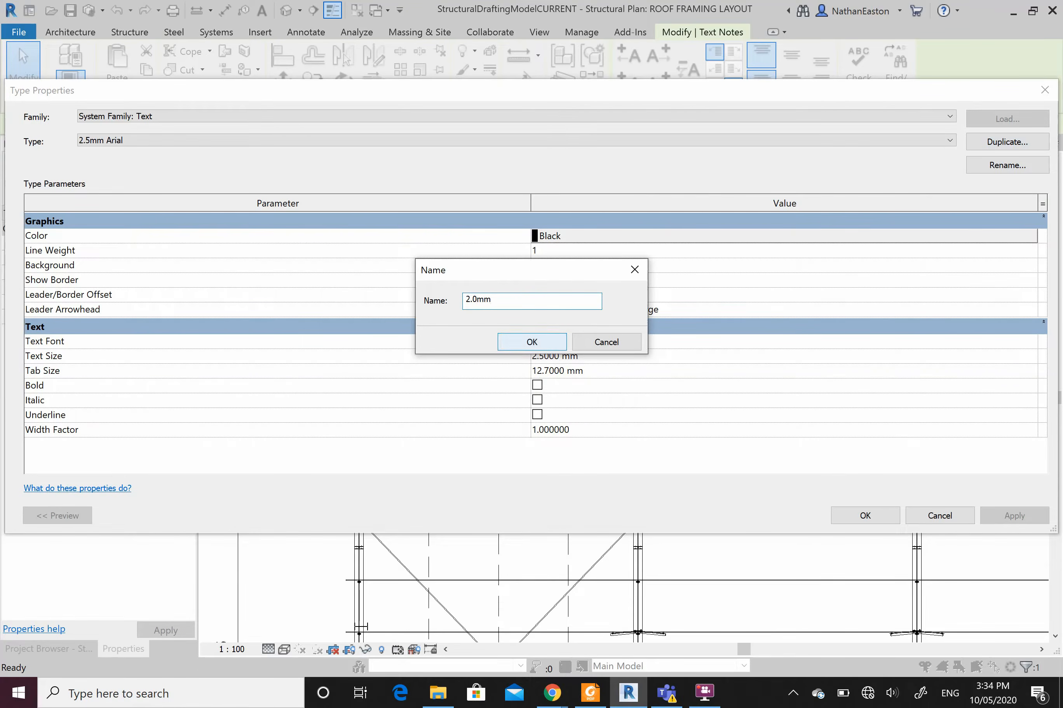
left_click(539, 340)
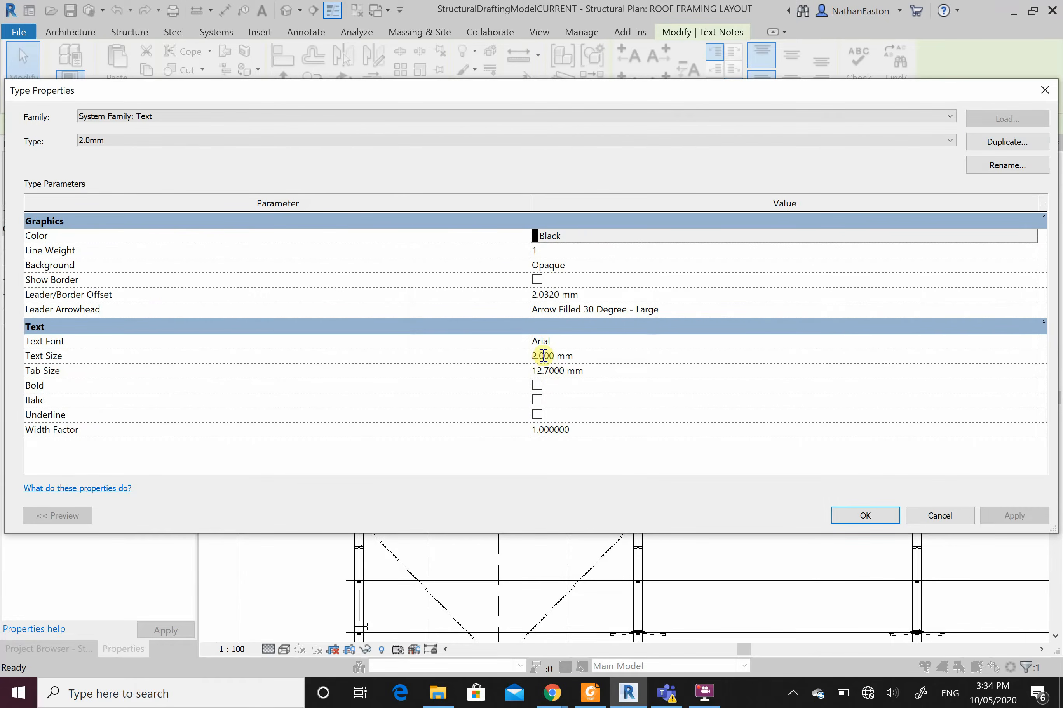
left_click(864, 515)
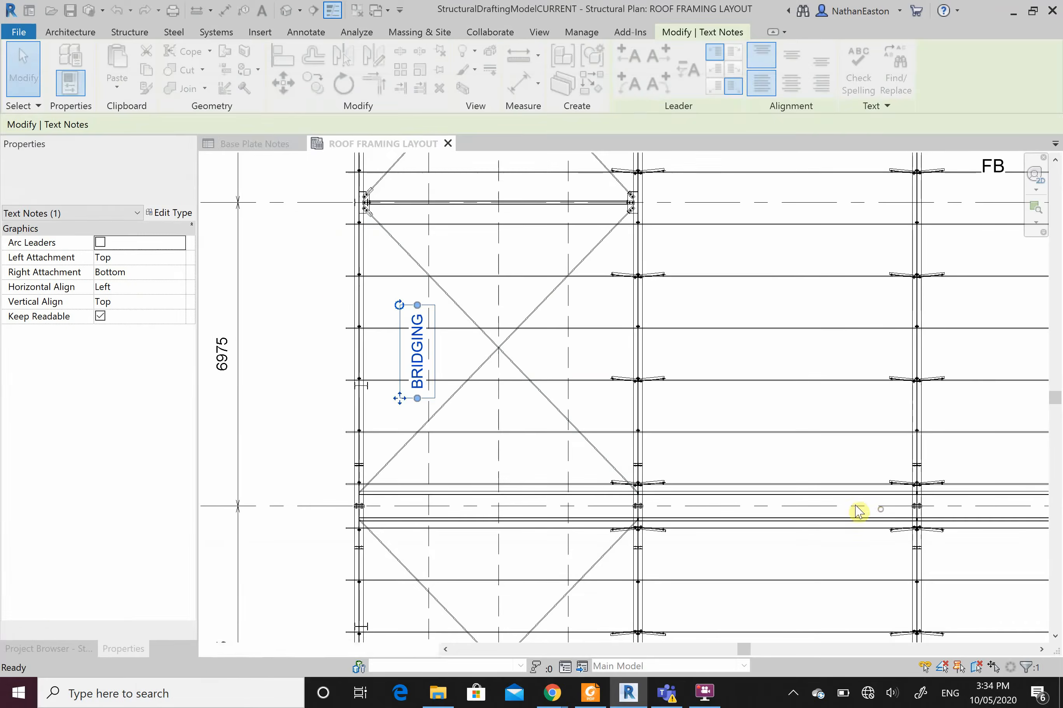
- Copy the BRIDGING note from the first hidden line to the second, using the lines' intersections with a purlin as reference points
scroll(423, 366, "up", 1)
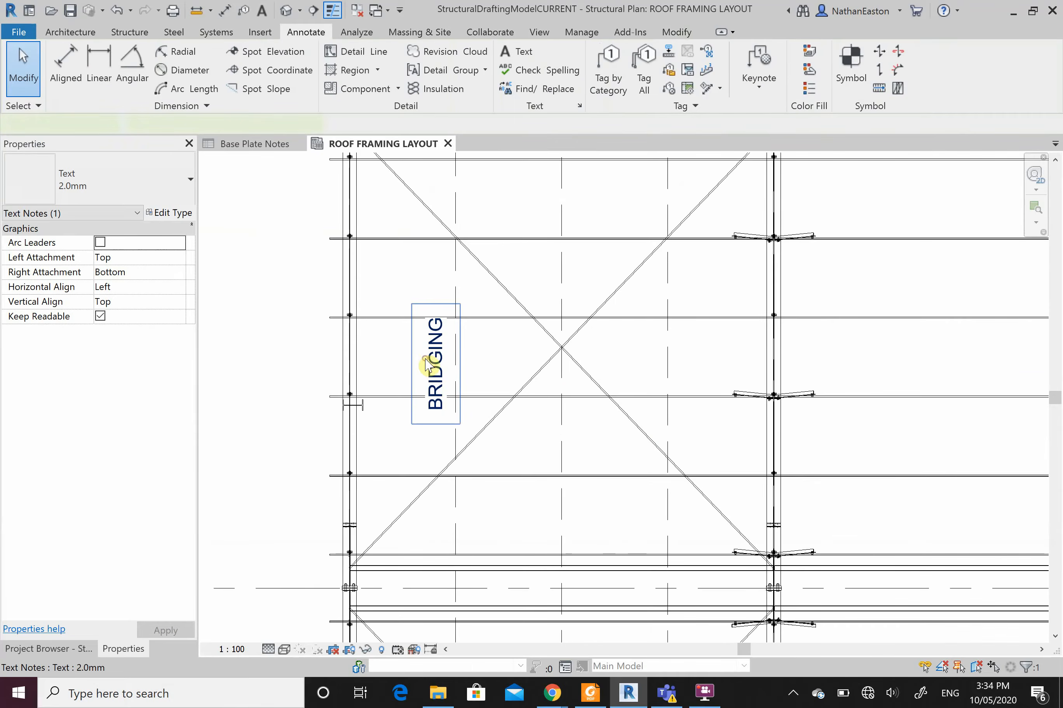
left_click(426, 364)
left_click(312, 92)
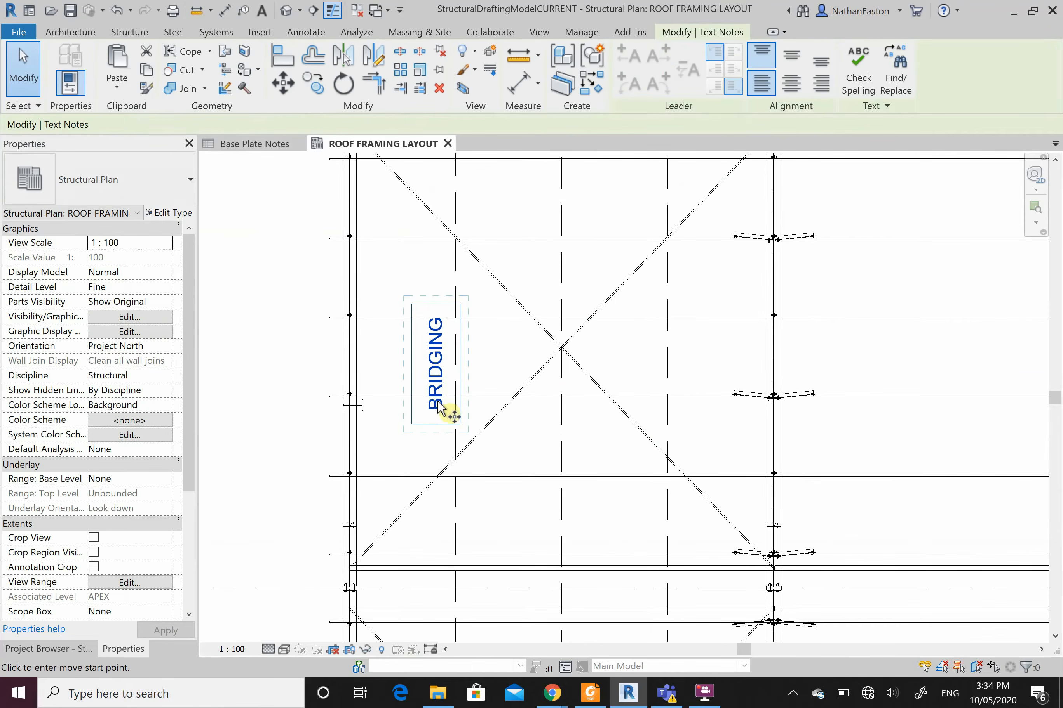
left_click(455, 475)
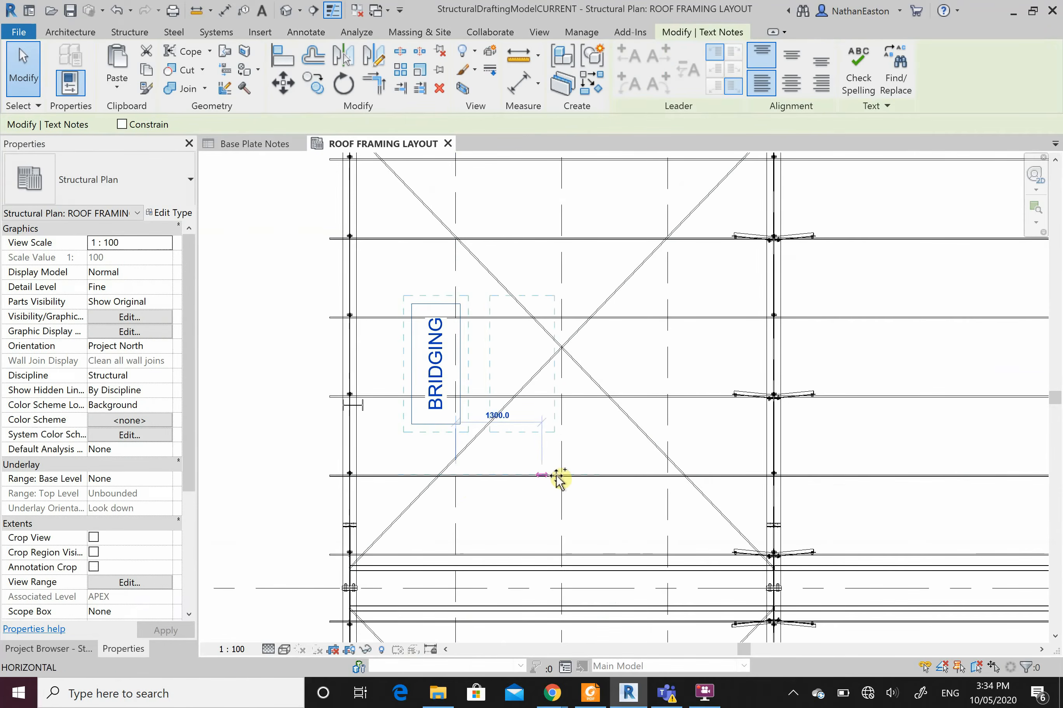
left_click(562, 476)
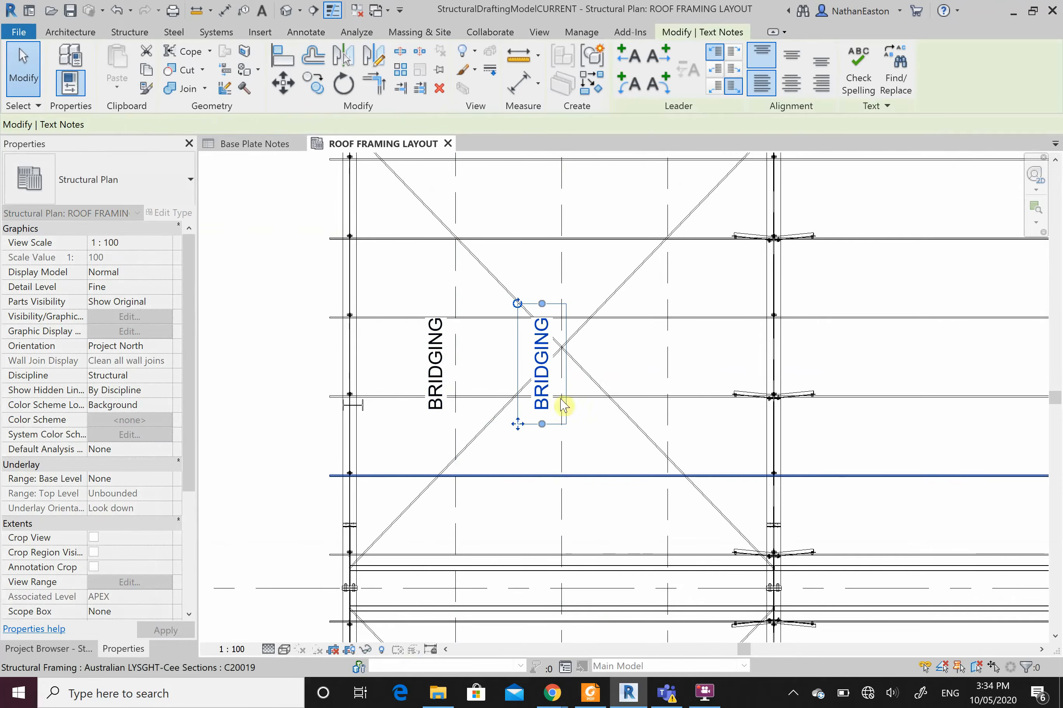
- Copy the second BRIDGING note 1600 mm across to the third hidden line and end the copy command
left_click(313, 82)
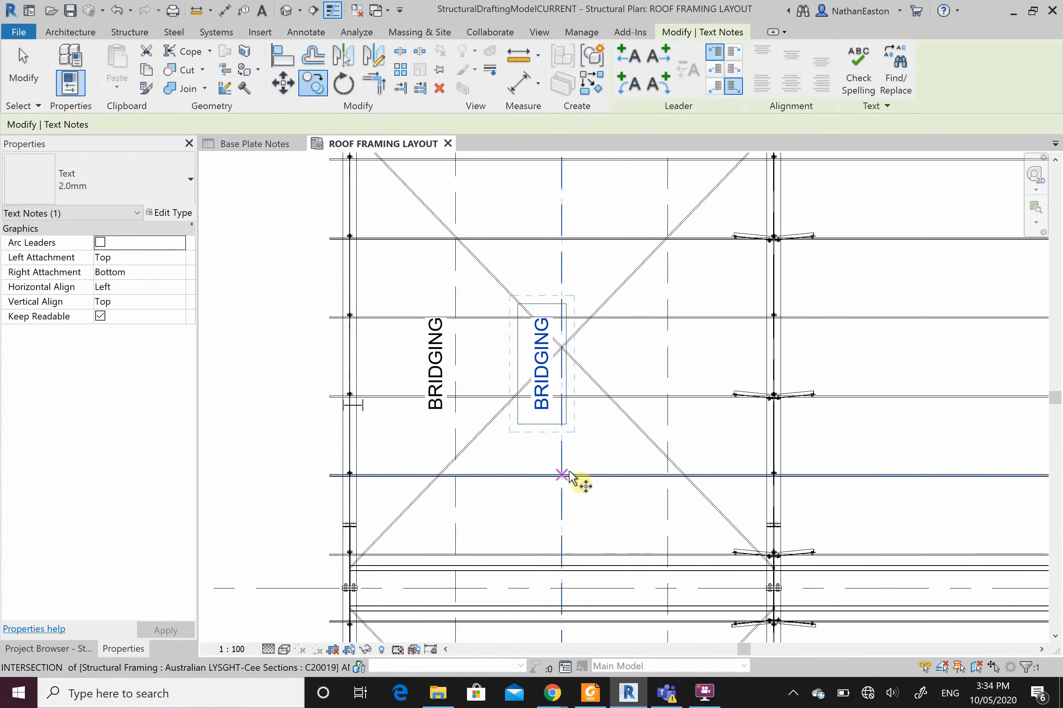
left_click(562, 476)
left_click(667, 476)
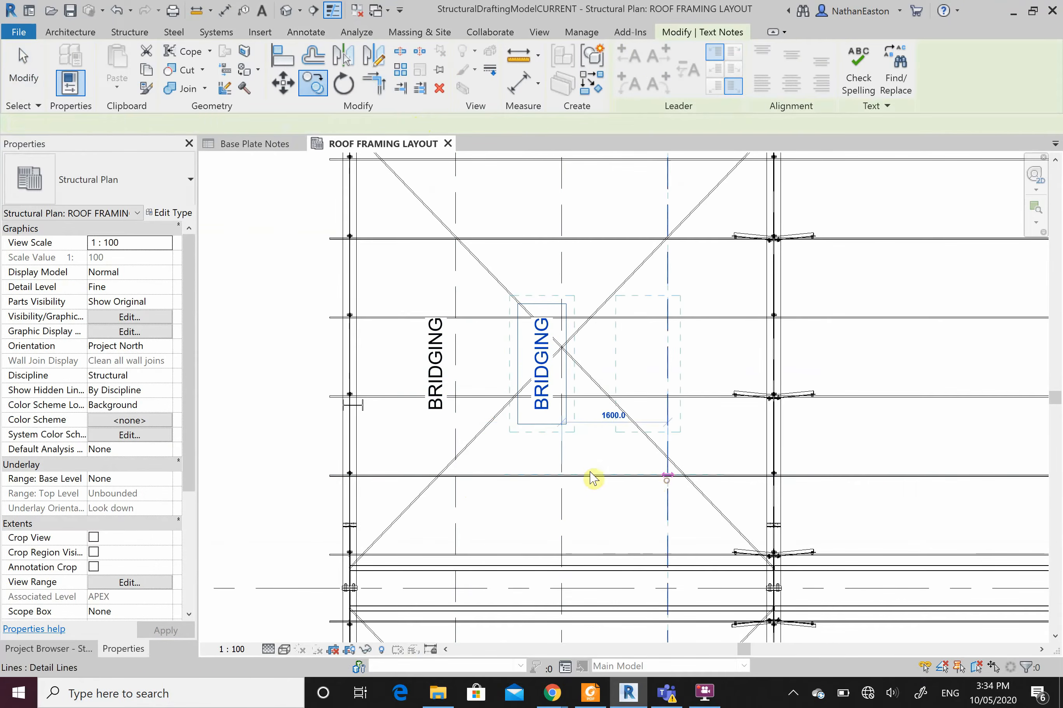
key("Escape")
key("Escape")
- Copy the three bridging lines and their BRIDGING notes together from grid A to grid B, with multiple copies enabled
scroll(503, 460, "down", 5)
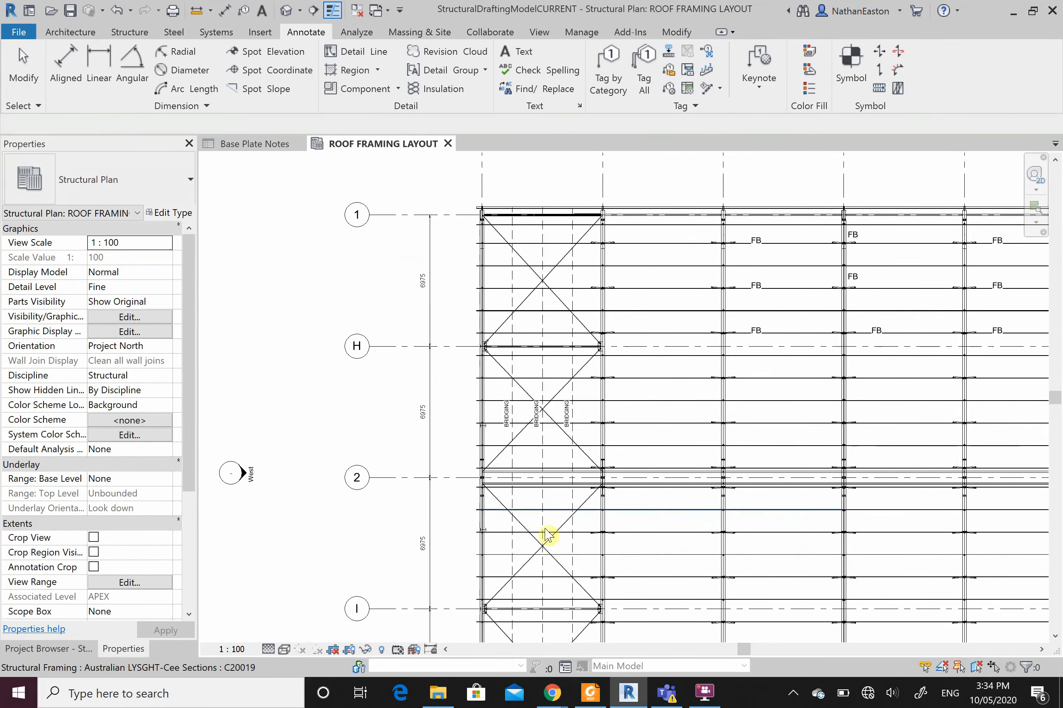
scroll(576, 559, "up", 5)
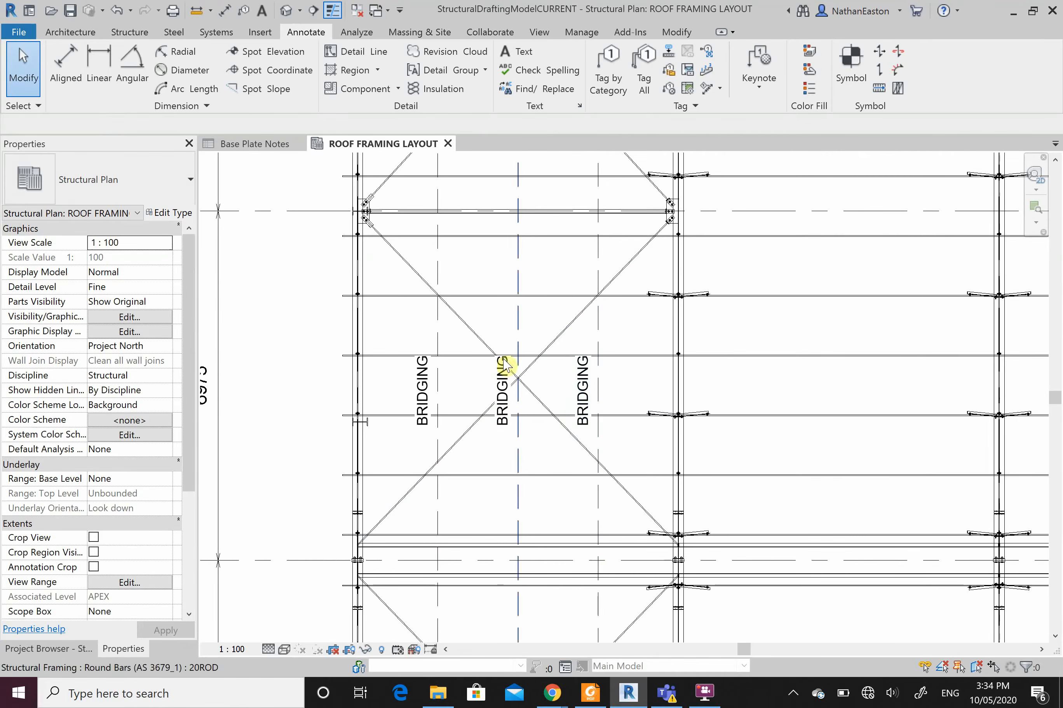
scroll(503, 236, "down", 4)
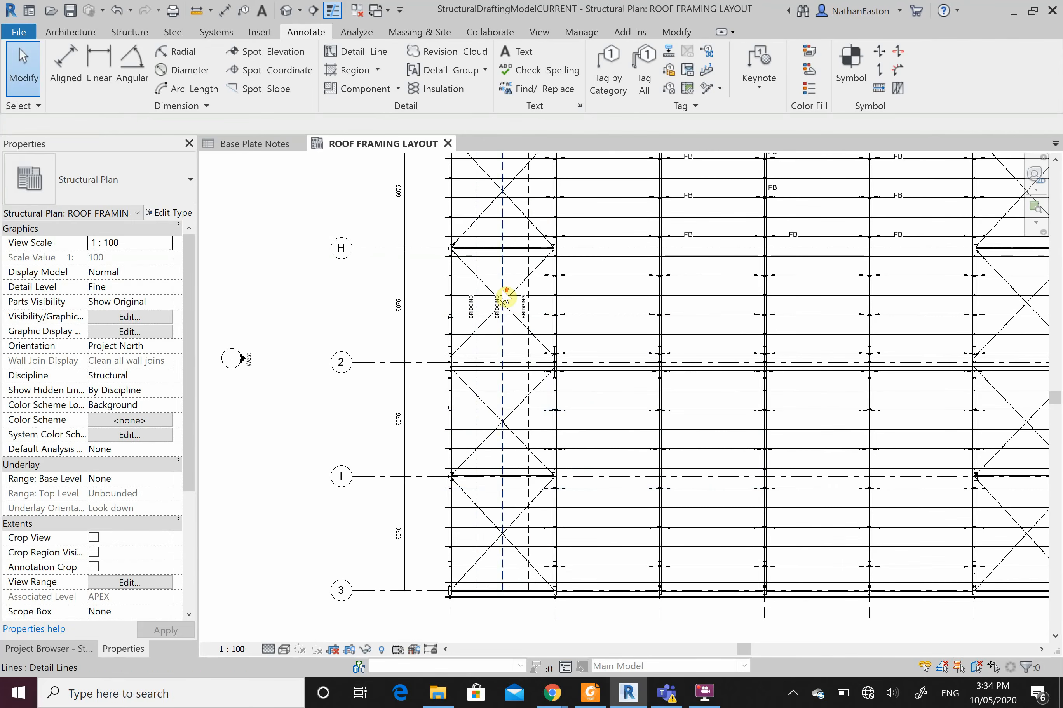
scroll(506, 299, "up", 3)
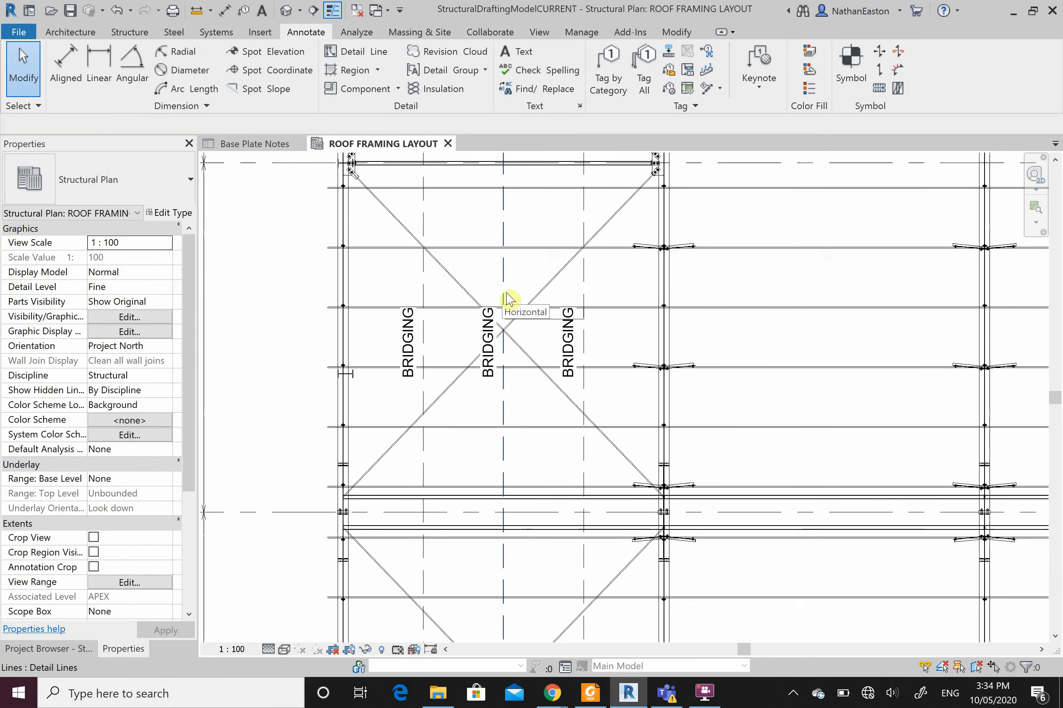
left_click(565, 341)
left_click(521, 425, "ctrl")
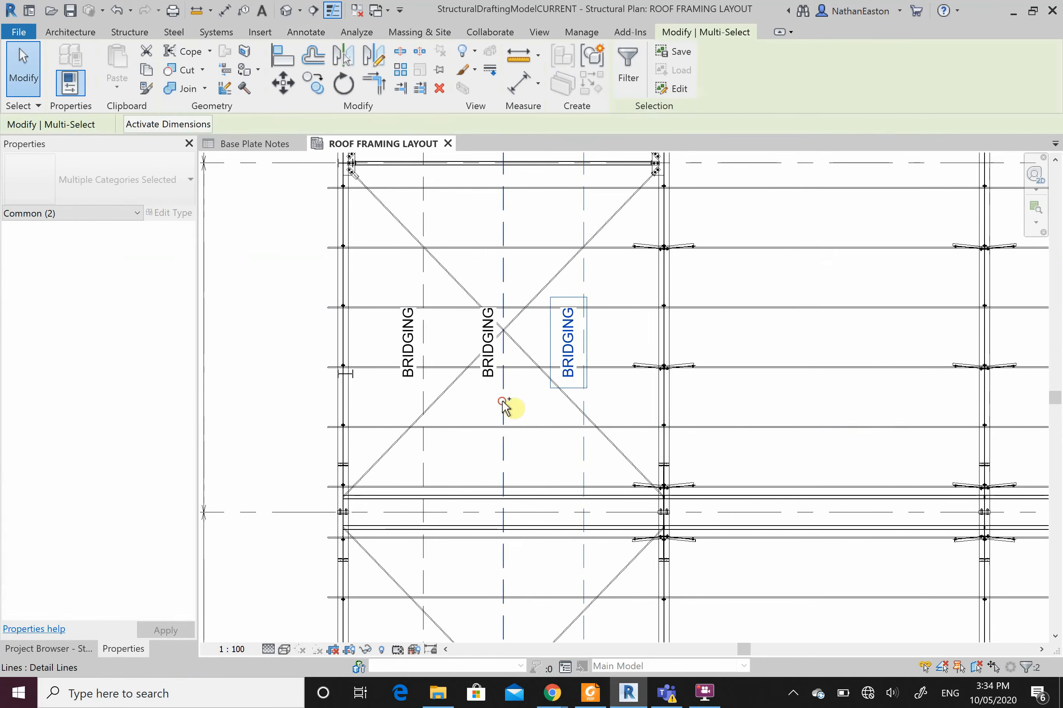
left_click(496, 354, "ctrl")
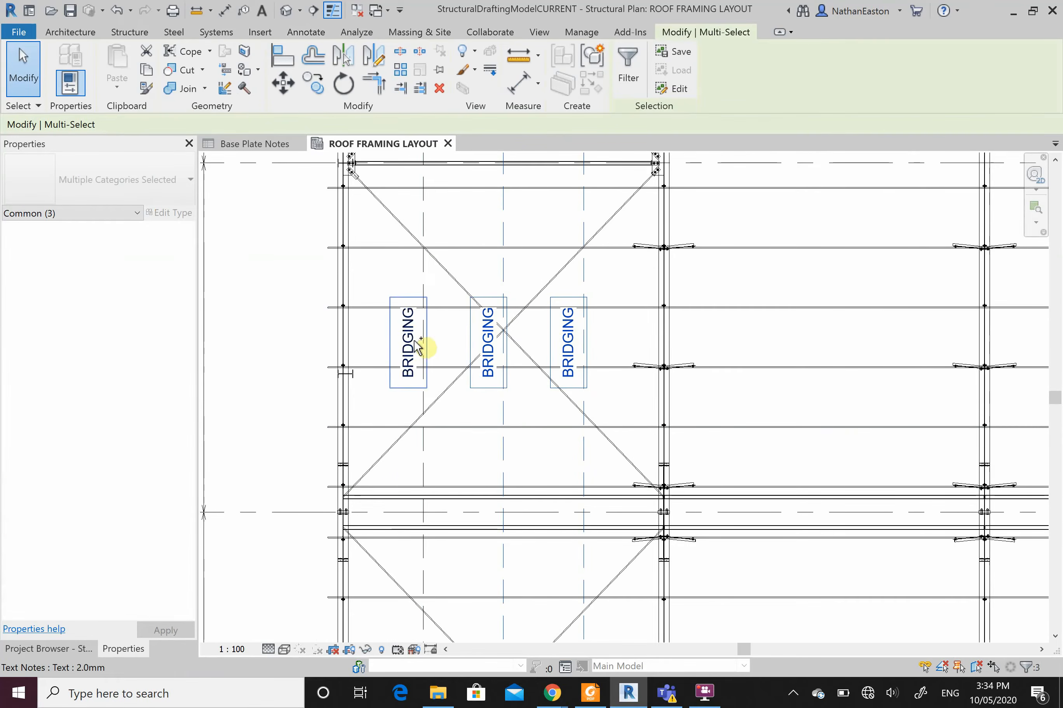
left_click(425, 450, "ctrl")
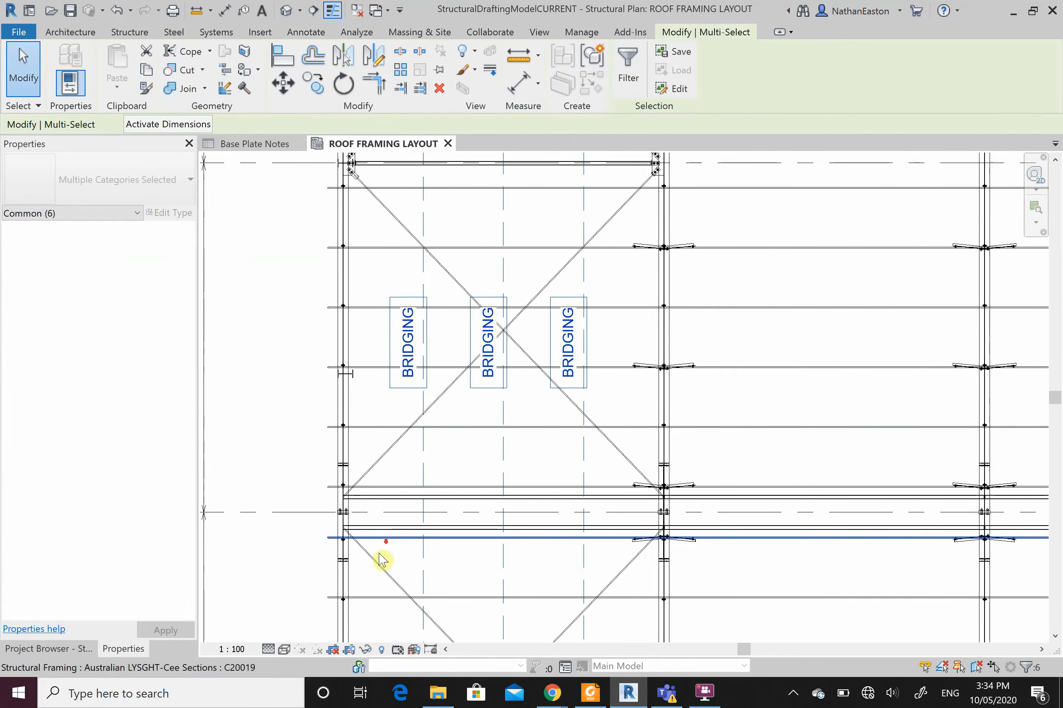
scroll(379, 551, "down", 3)
scroll(376, 564, "down", 2)
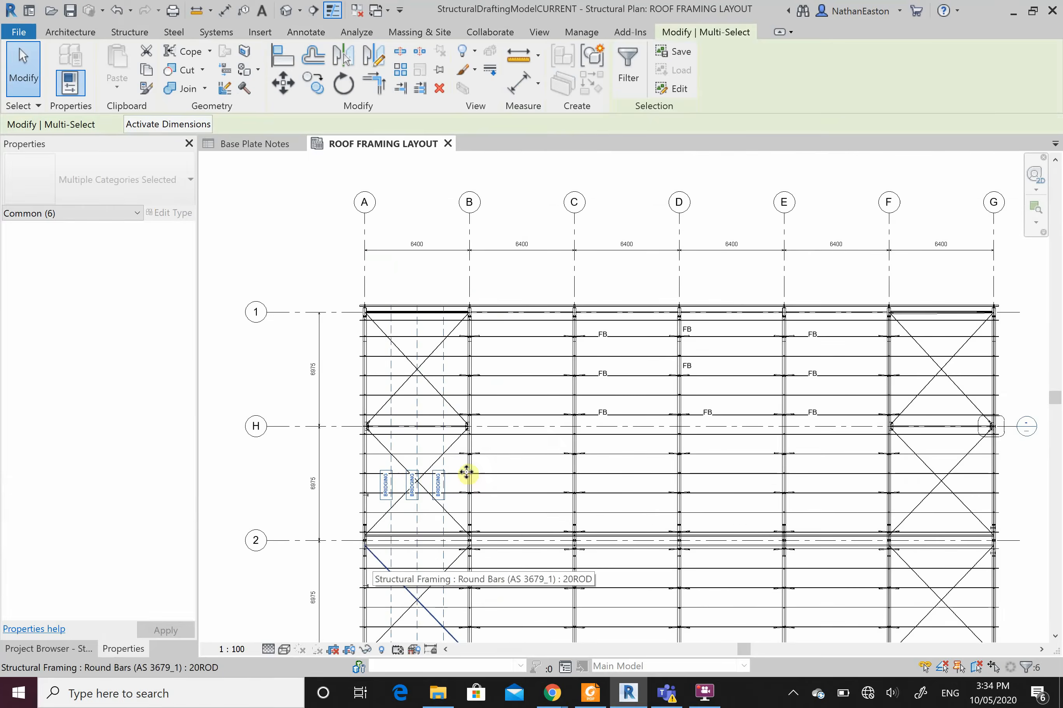
left_click(316, 93)
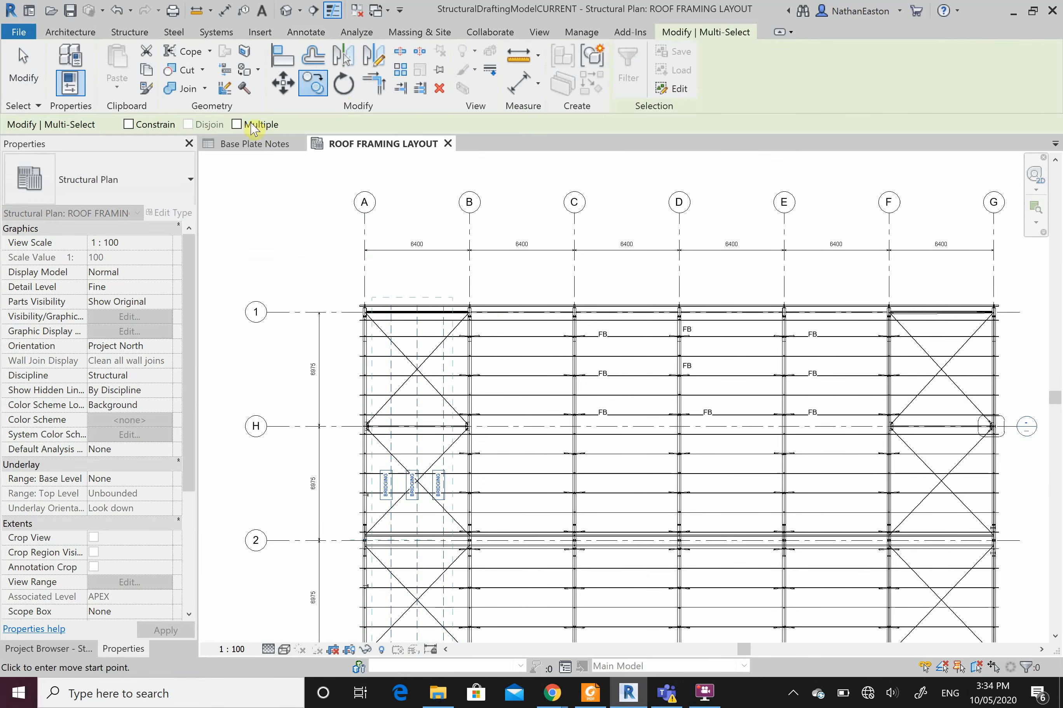
left_click(364, 213)
left_click(469, 213)
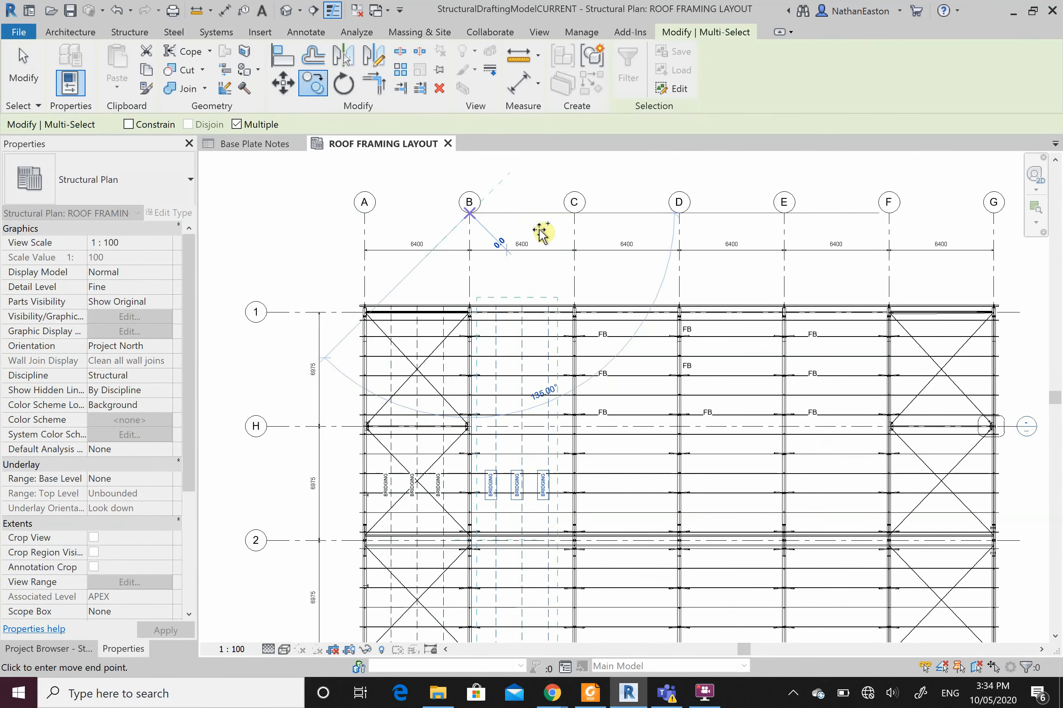
- Place further copies of the bridging lines and notes at grids C, D, E and F, and end the copy command
left_click(588, 217)
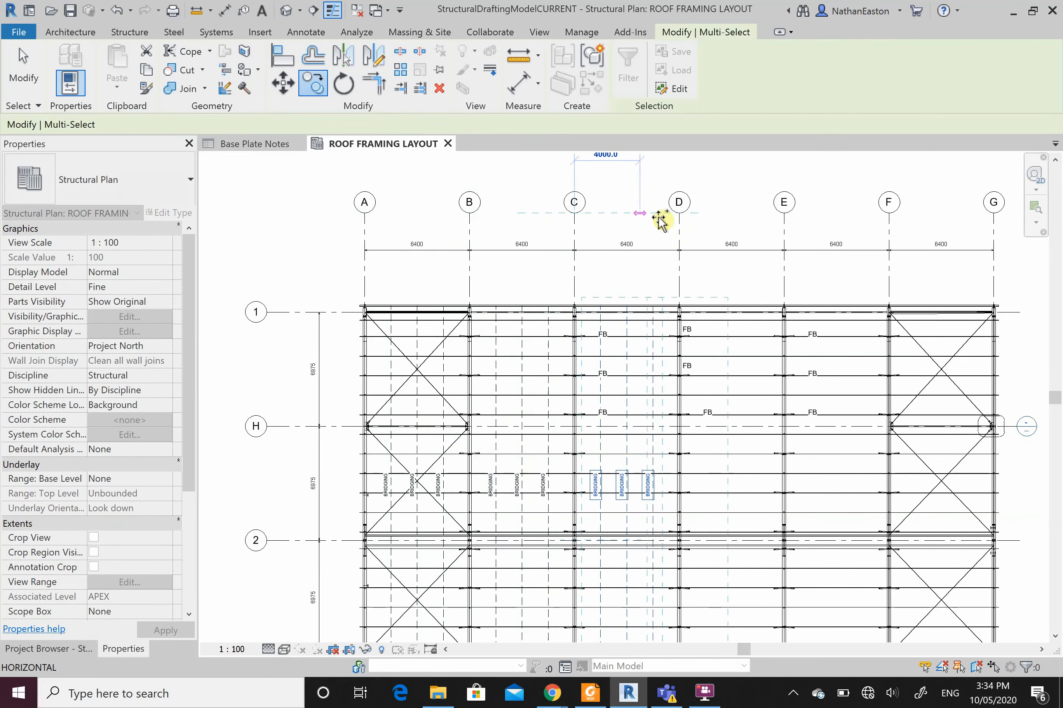
left_click(679, 214)
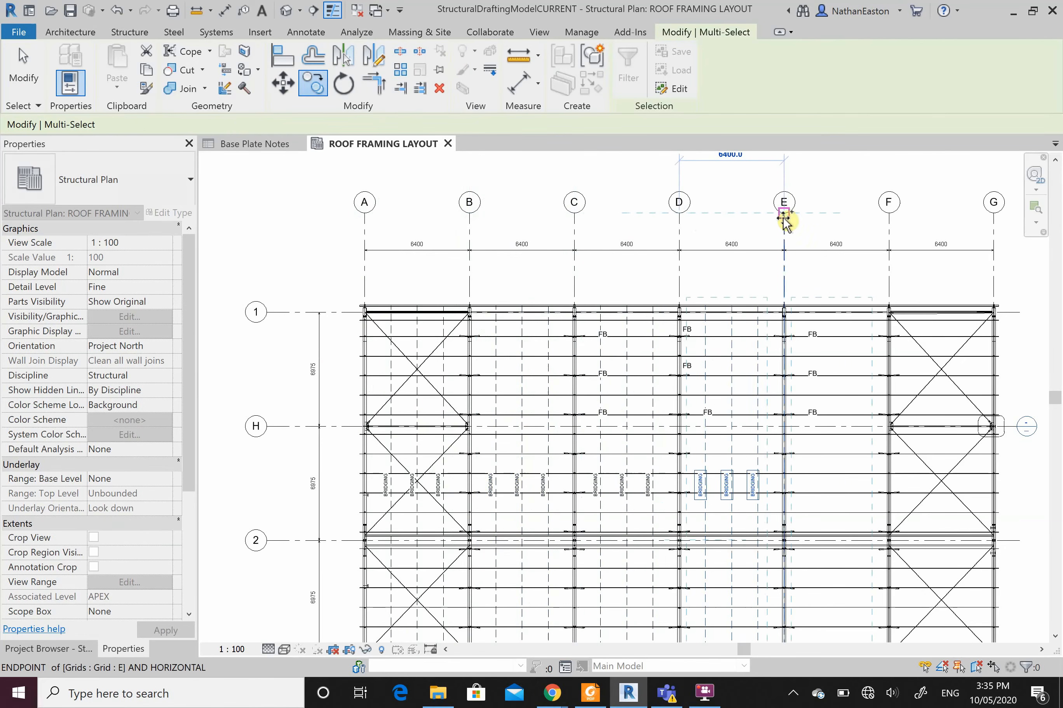
left_click(784, 215)
left_click(888, 213)
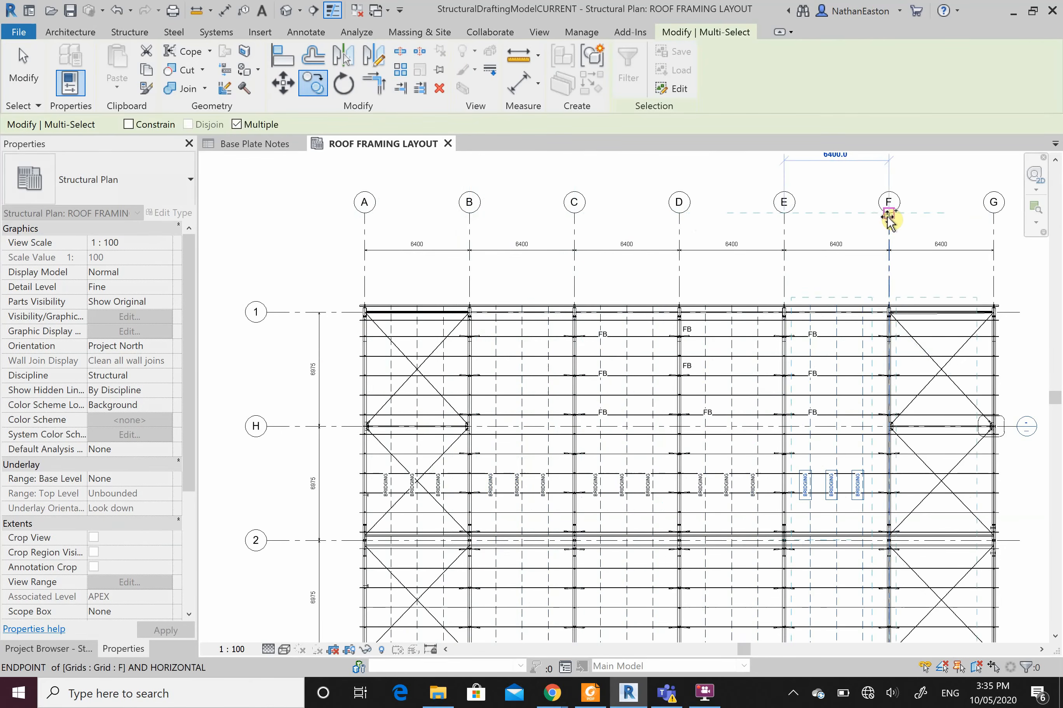
key("Escape")
key("Escape")
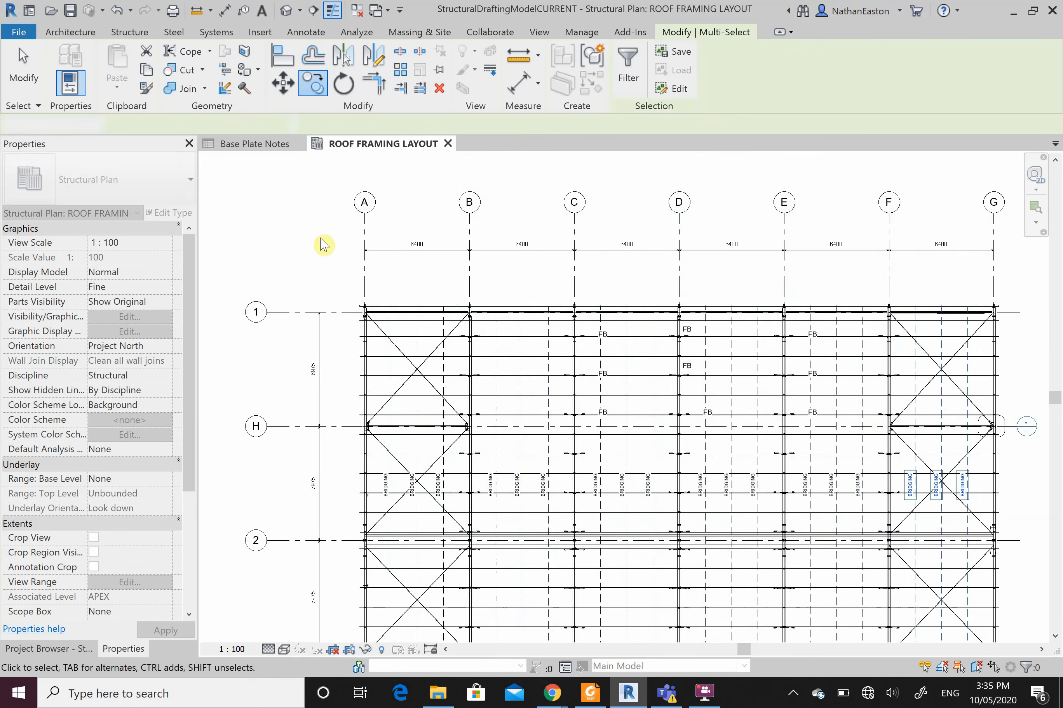
- Review the bridging across all bays against the roof structural layout plan in Foxit Reader, and return to Revit
scroll(322, 235, "down", 1)
scroll(322, 235, "down", 1)
scroll(650, 583, "up", 1)
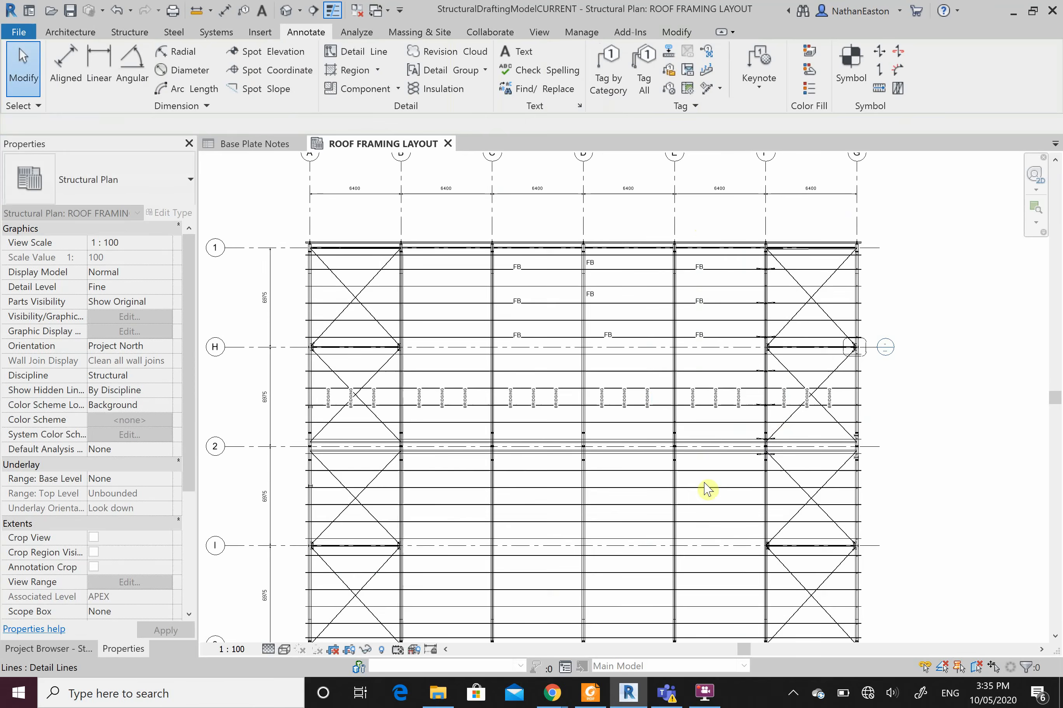
scroll(485, 564, "up", 1)
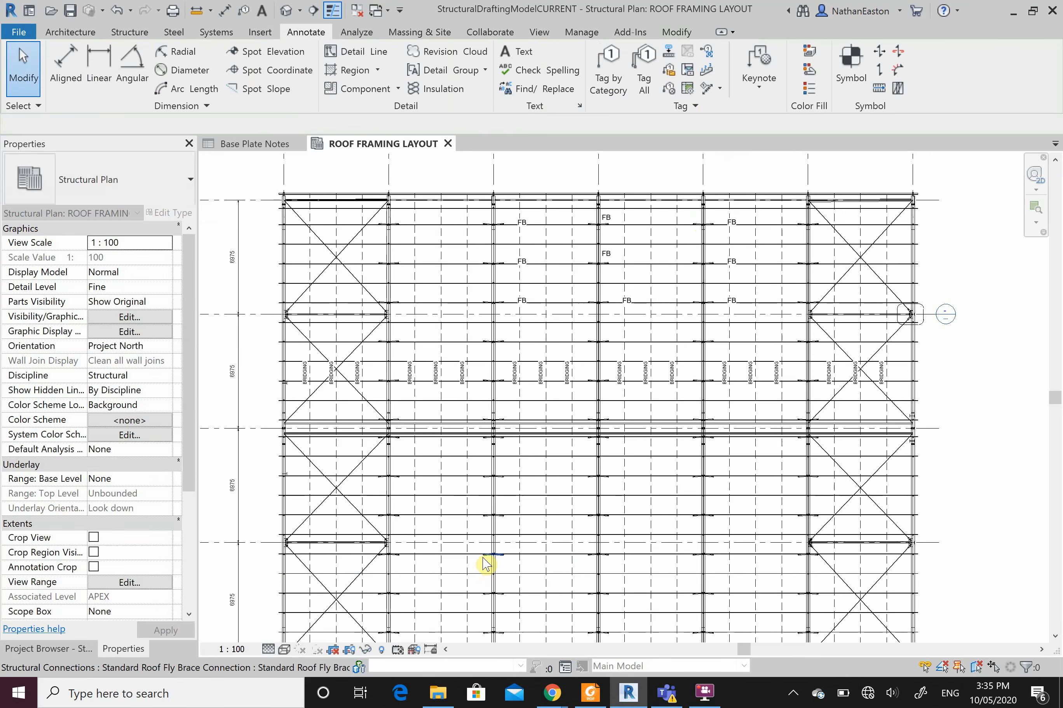
left_click(590, 693)
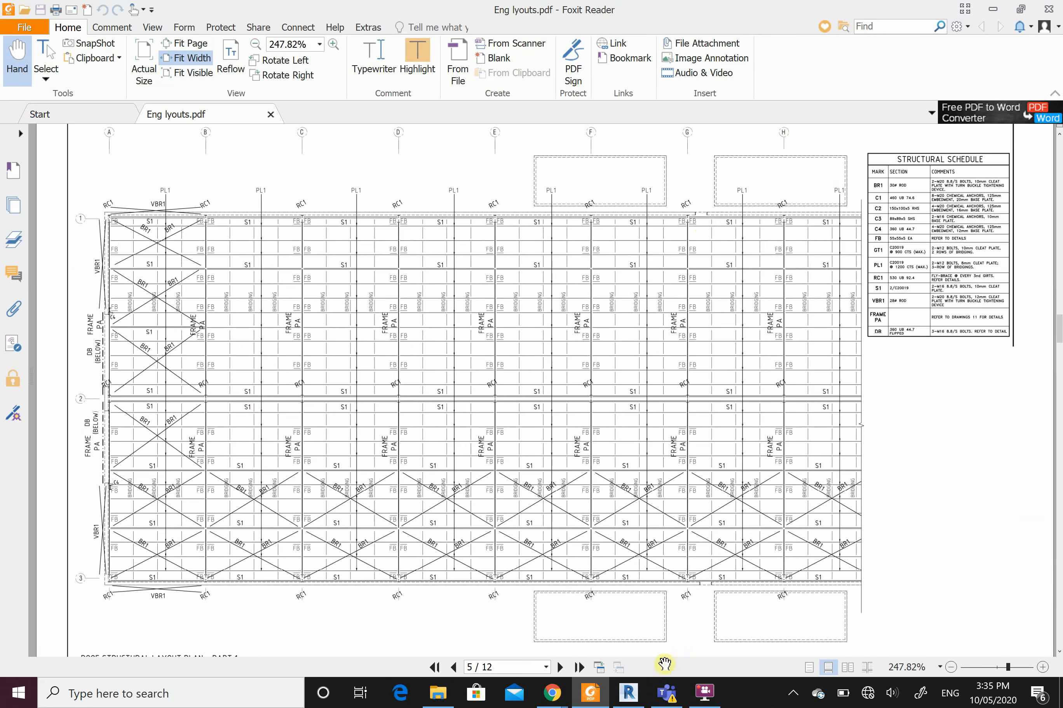
left_click(628, 695)
left_click(704, 692)
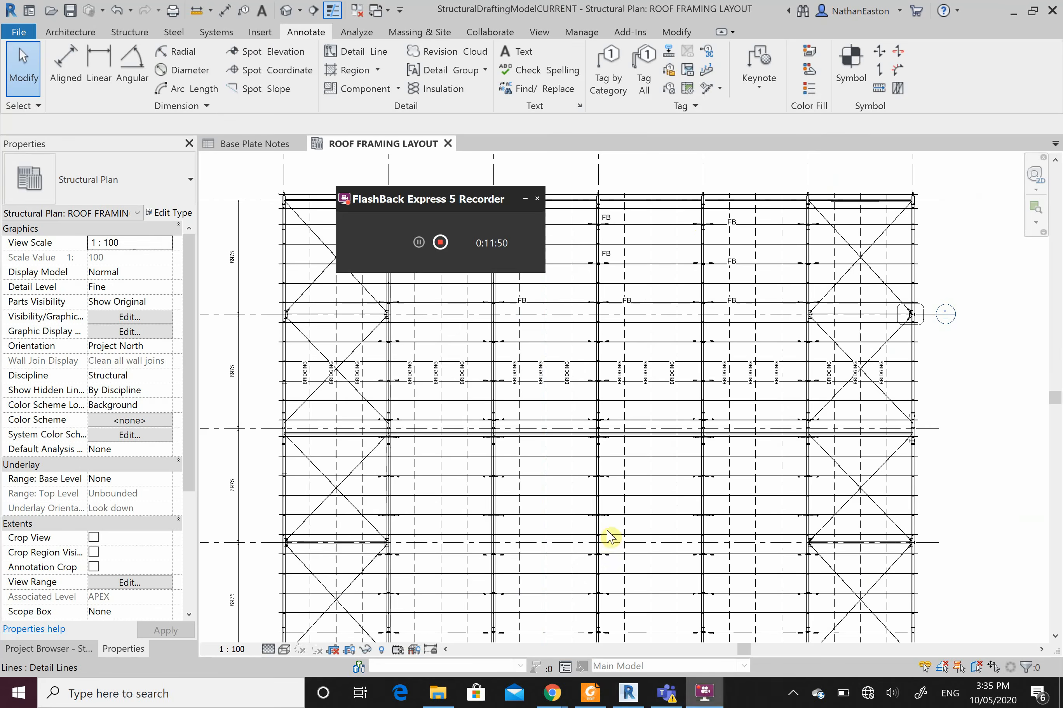